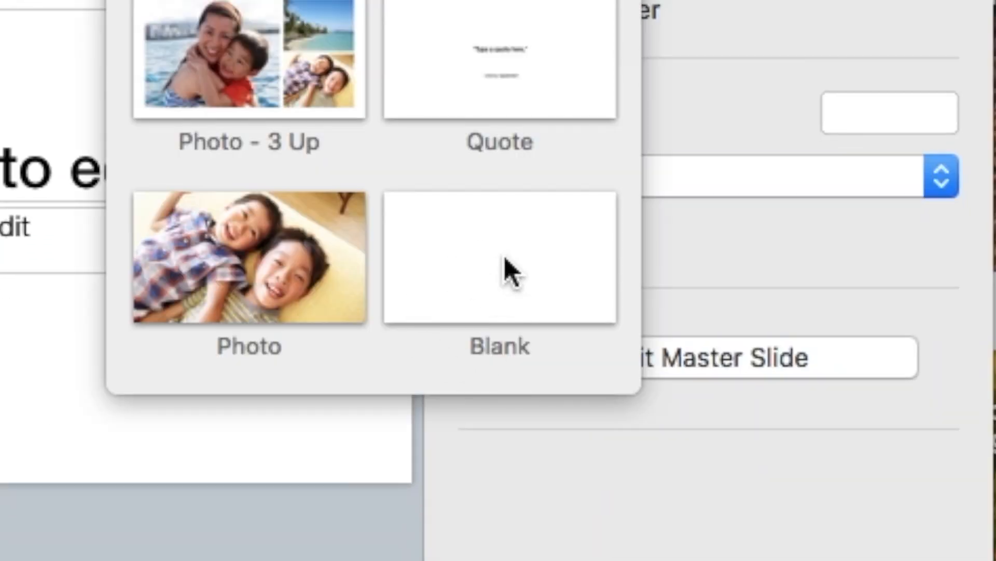
Give the slide the Blank layout with a solid green background.
left_click(505, 258)
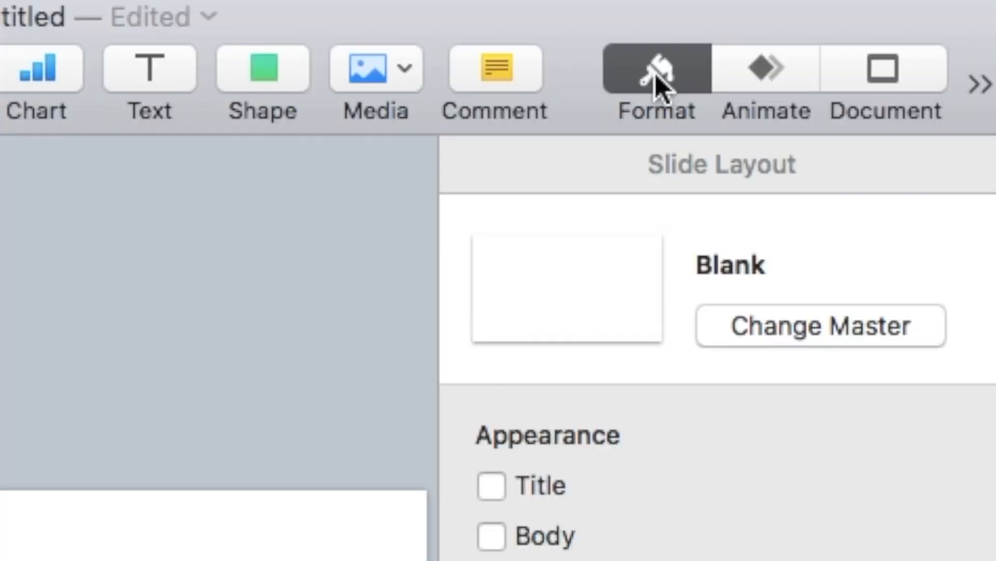
left_click(666, 70)
left_click(668, 69)
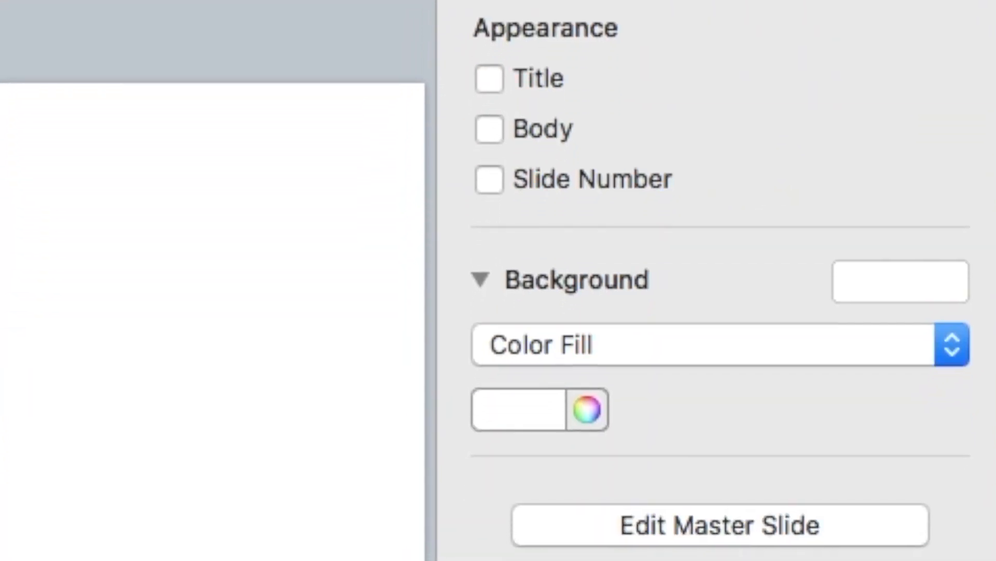
left_click(864, 289)
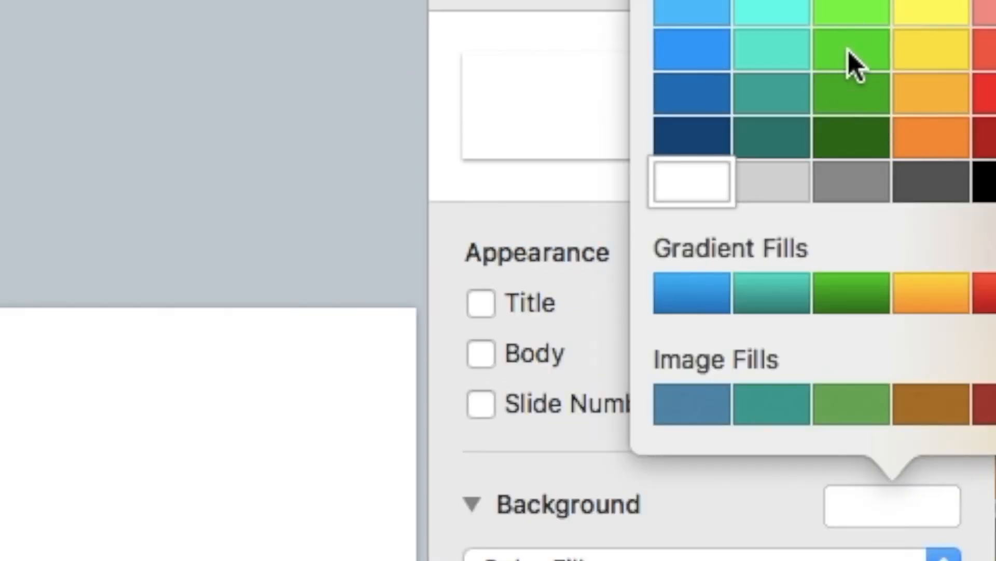
left_click(849, 54)
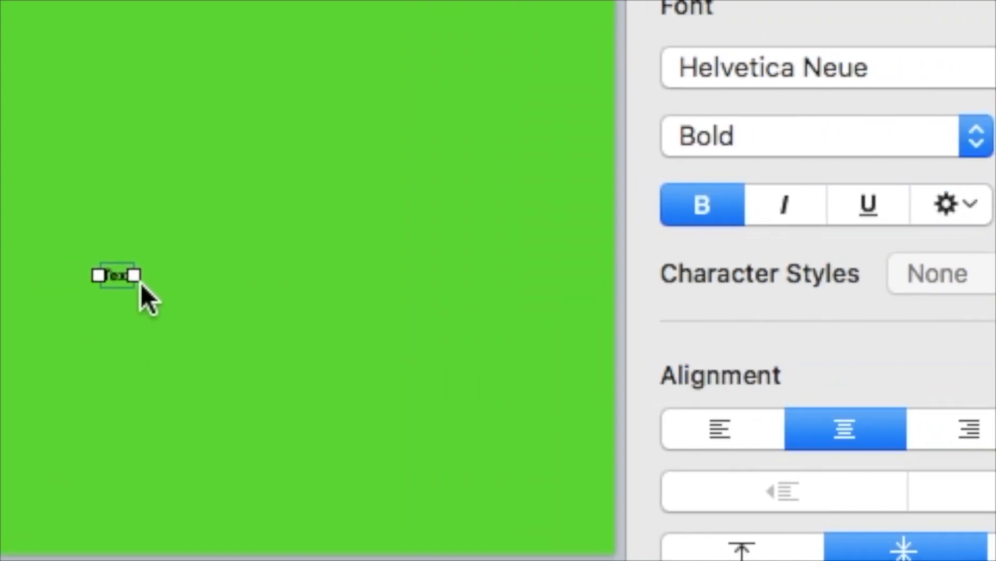
Move the text box to the lower right and style its text white, 150 pt Dyspepsia.
left_click_drag(117, 281, 516, 439)
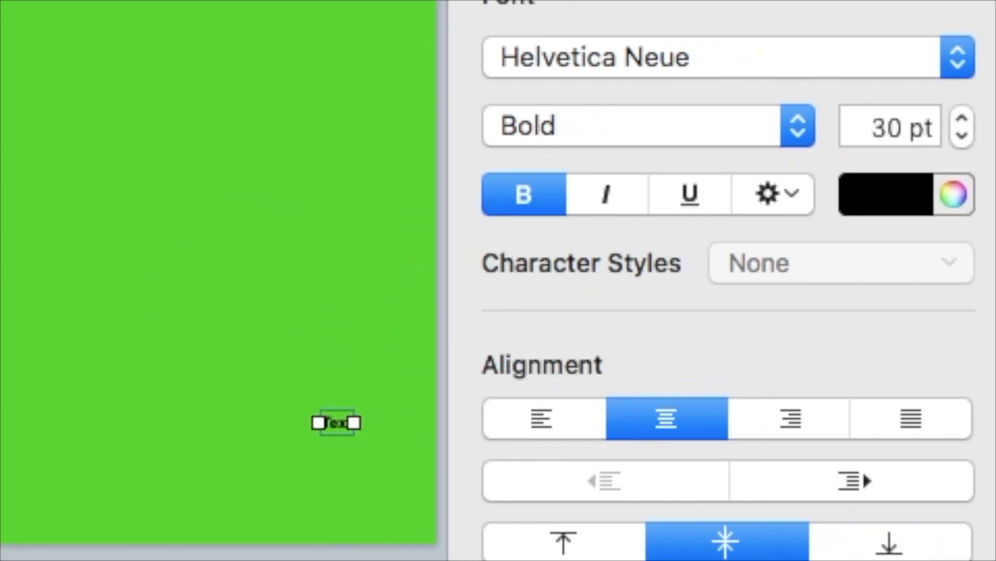
left_click(892, 206)
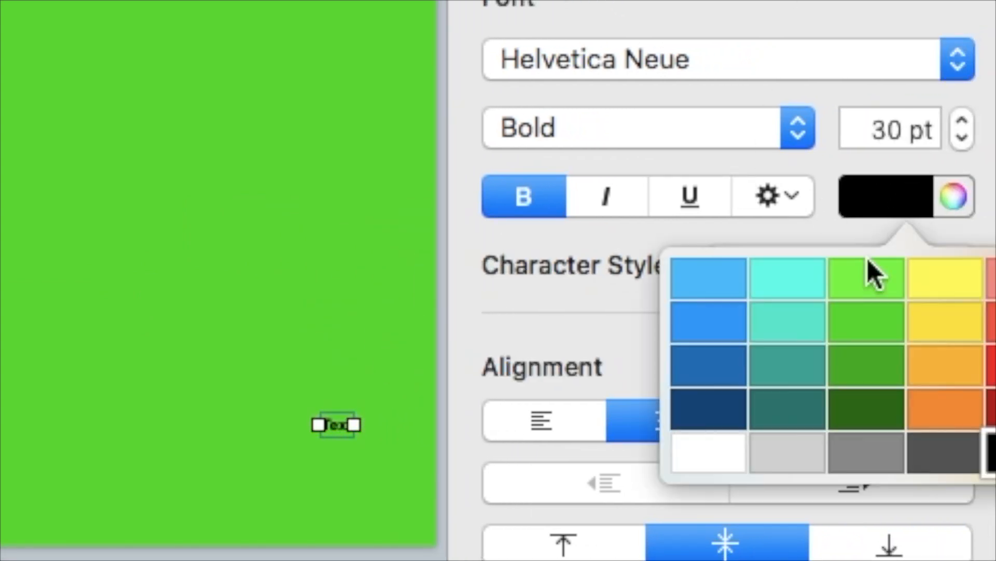
left_click(696, 465)
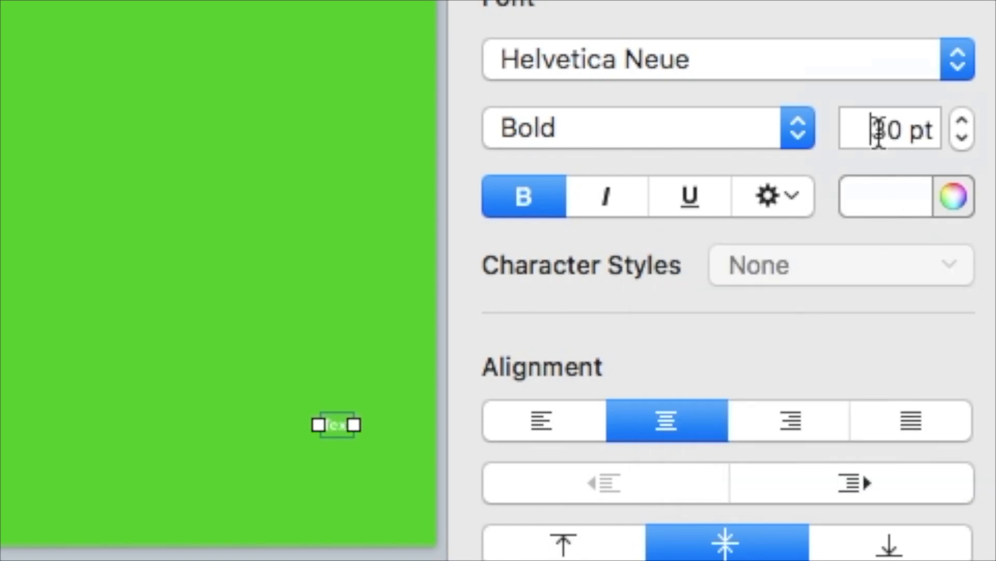
double_click(878, 129)
type("100")
key("Return")
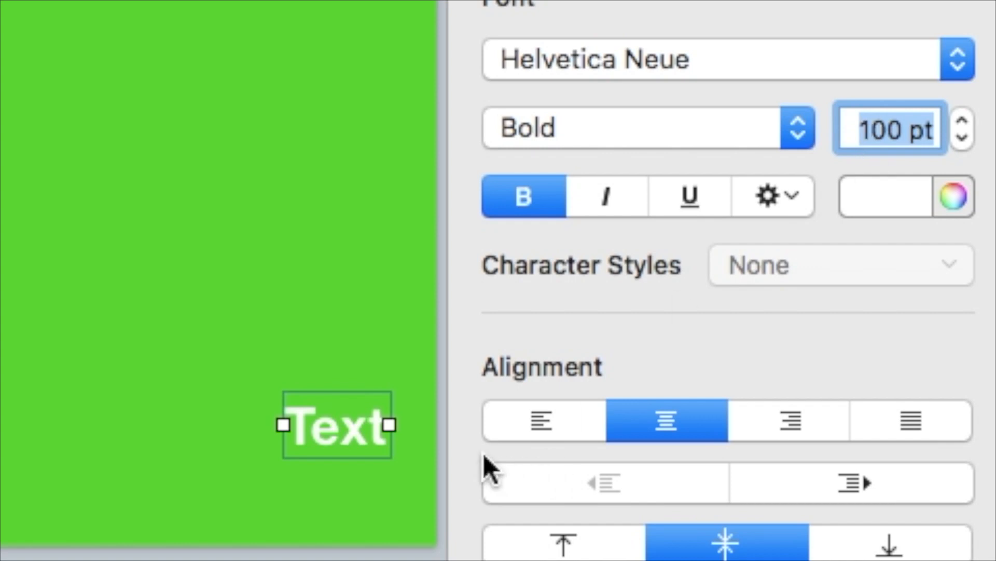
left_click(609, 59)
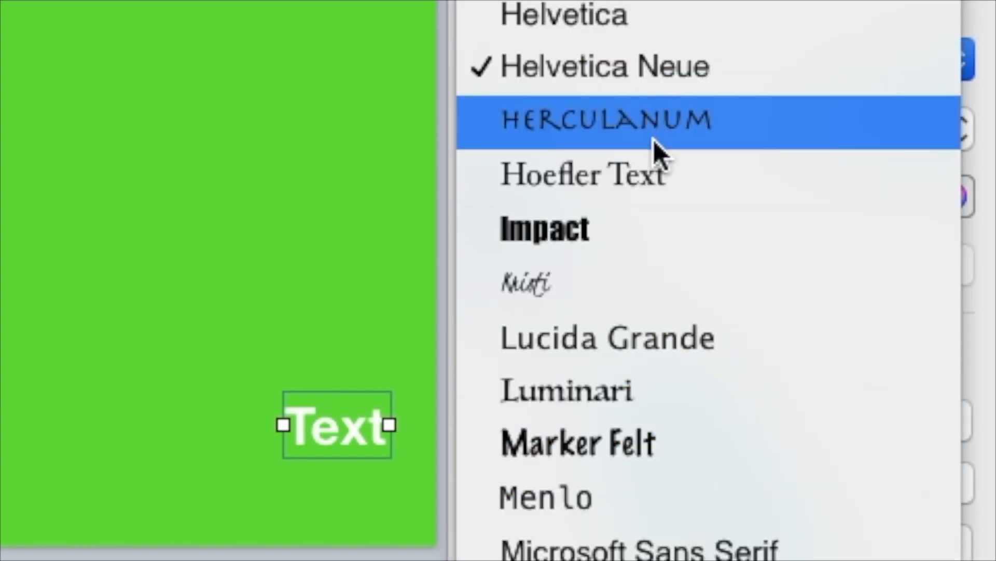
scroll(680, 229, "up", 5)
scroll(695, 260, "up", 2)
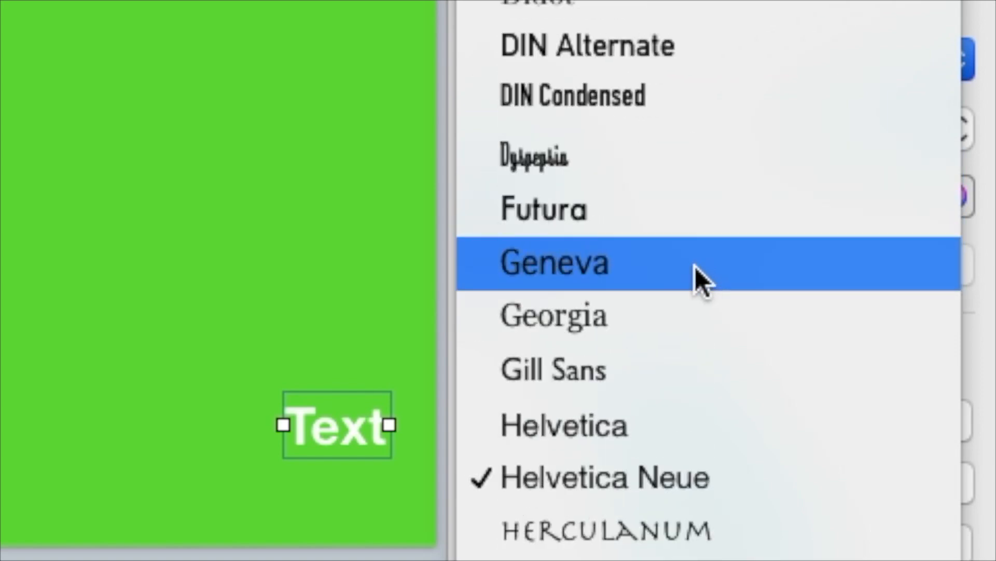
left_click(653, 163)
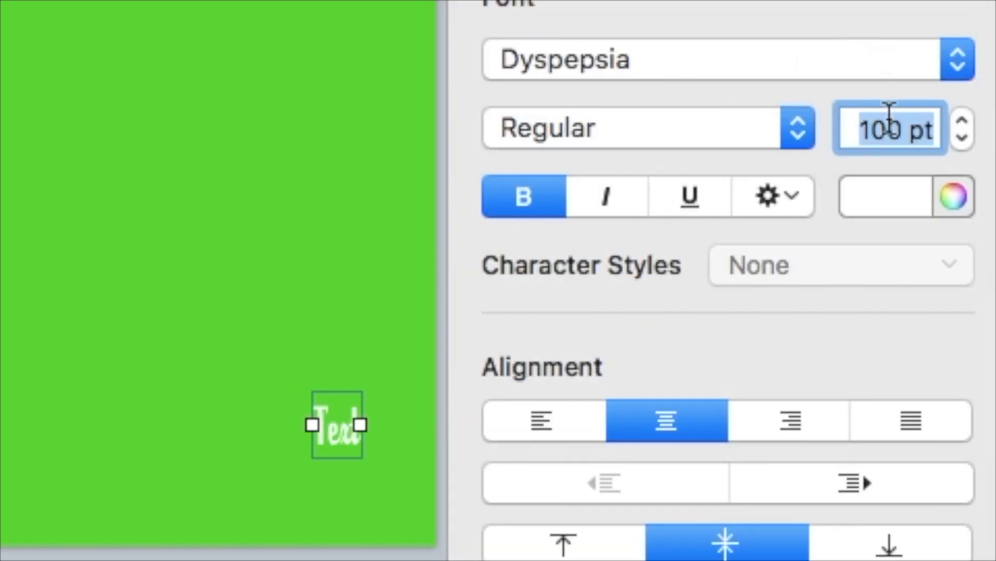
type("15")
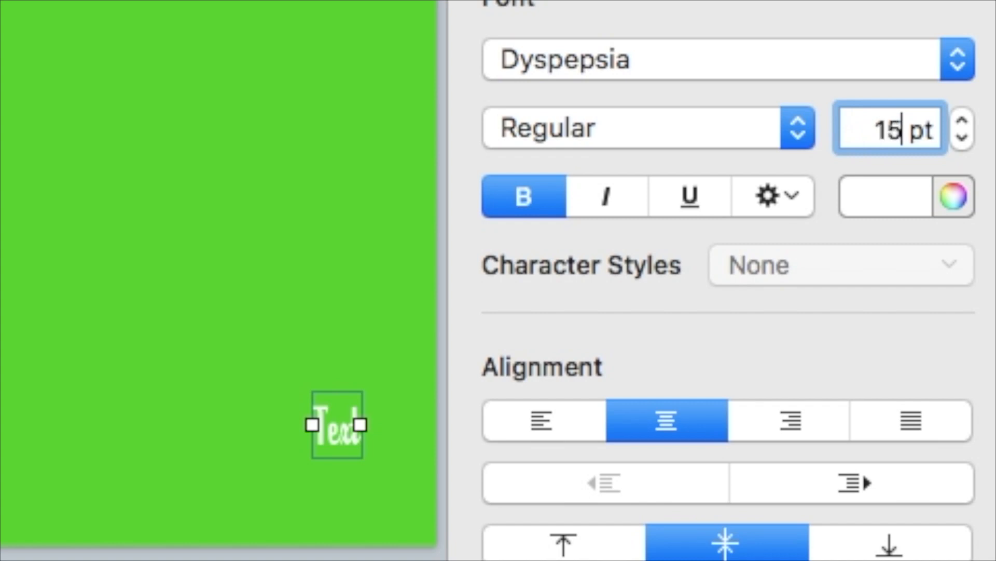
key("Return")
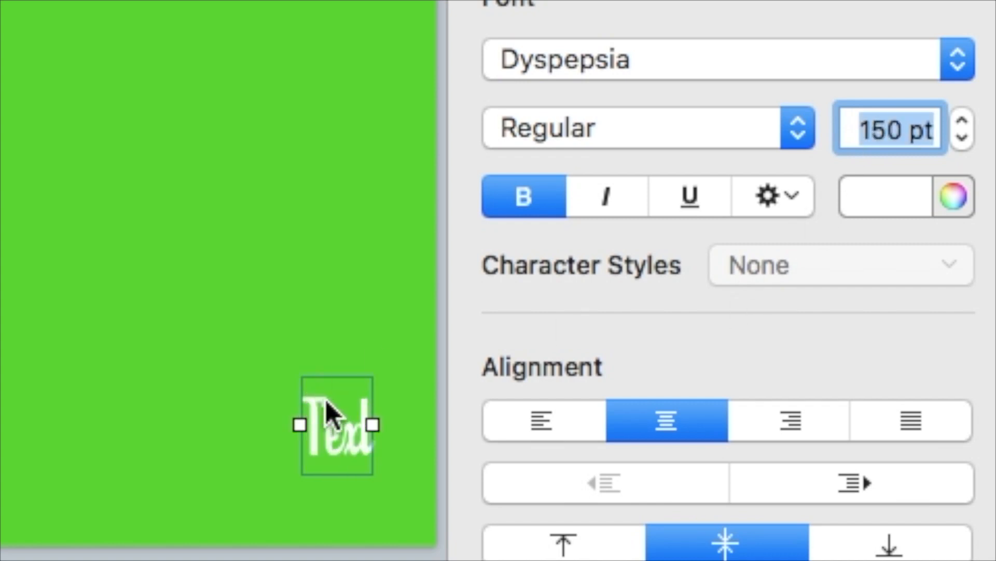
Enter the title 'Bruiser's Backyard' and widen the box so it fits on one line.
left_click_drag(301, 423, 225, 425)
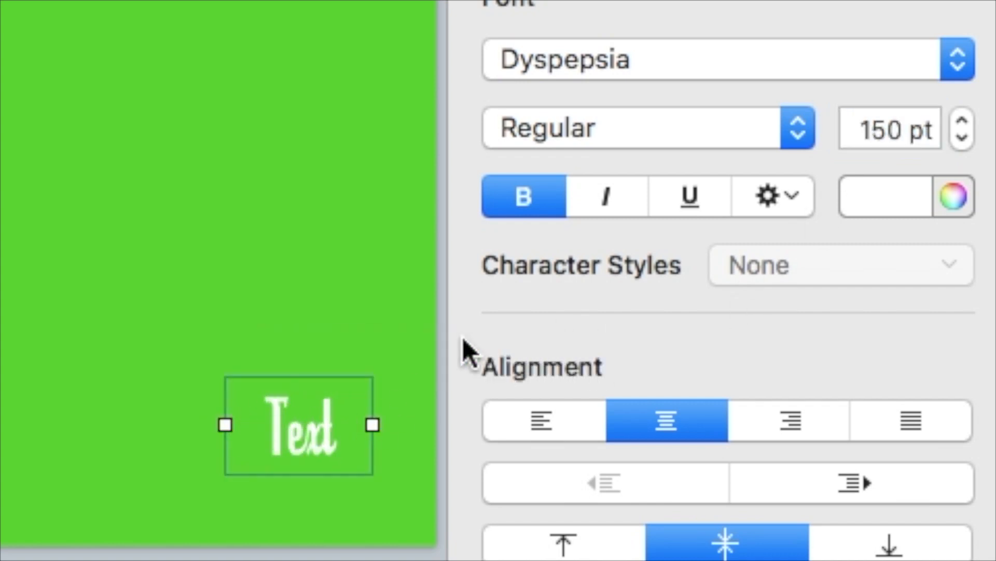
double_click(300, 438)
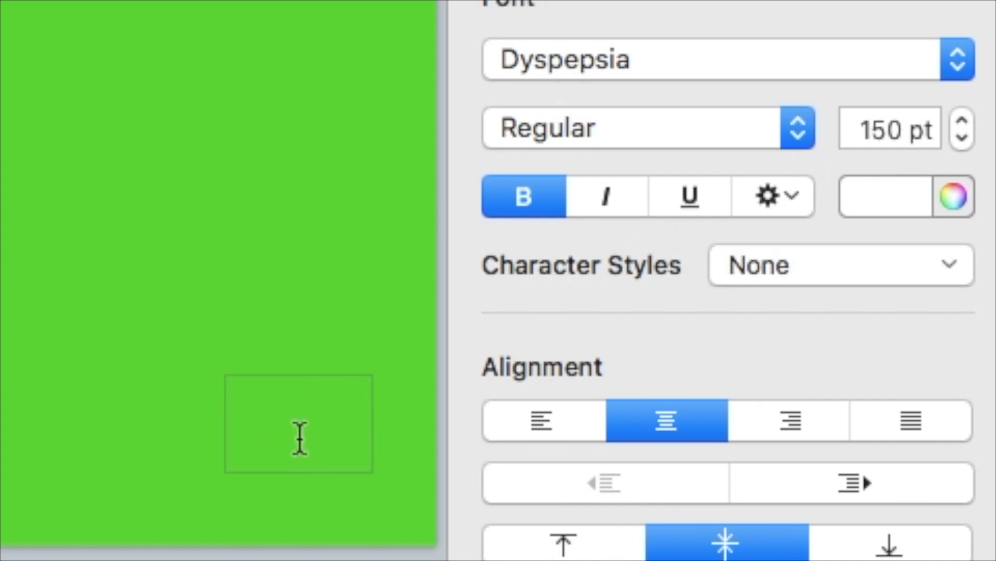
type("Bru")
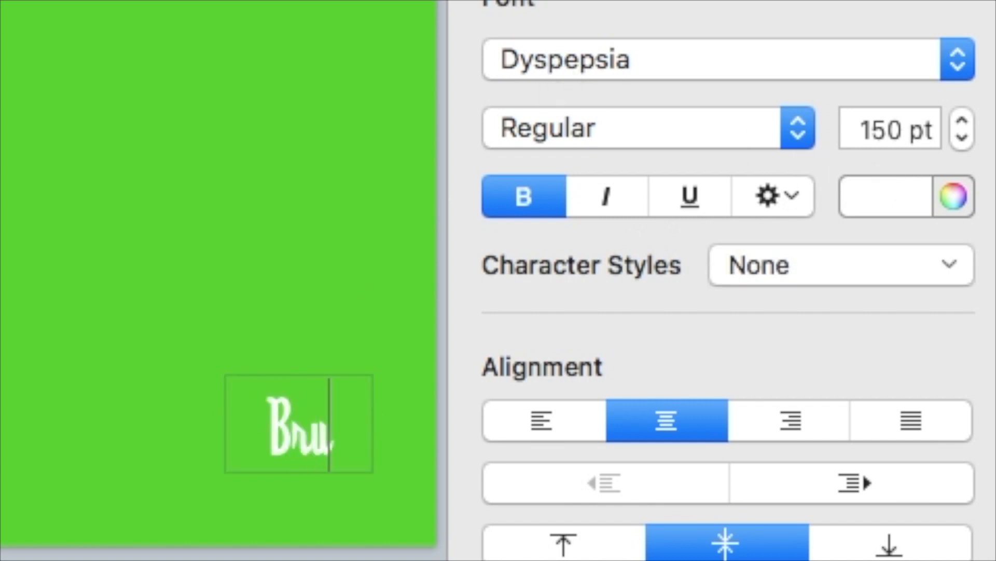
type("iser's")
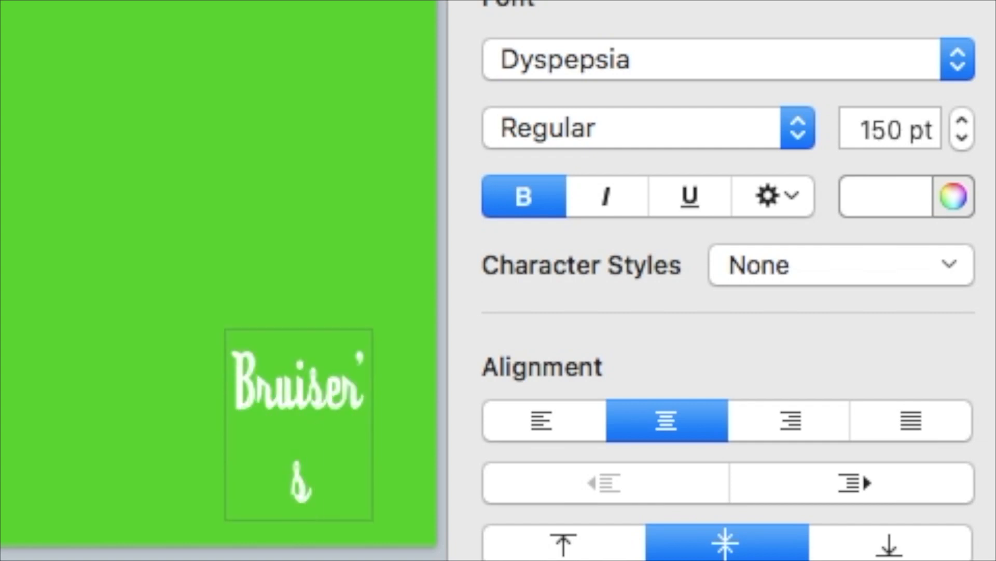
type(" Back")
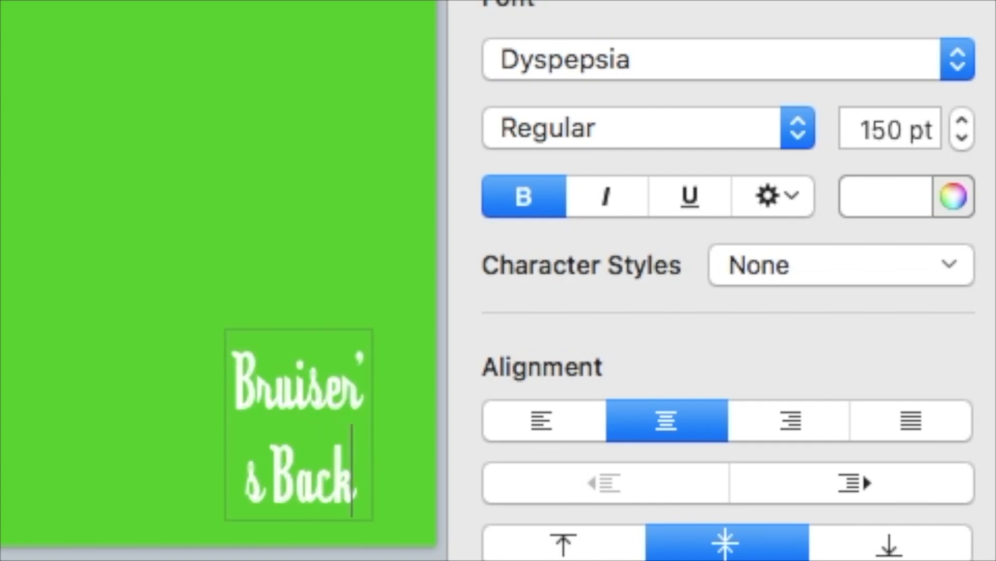
type("war")
type("d")
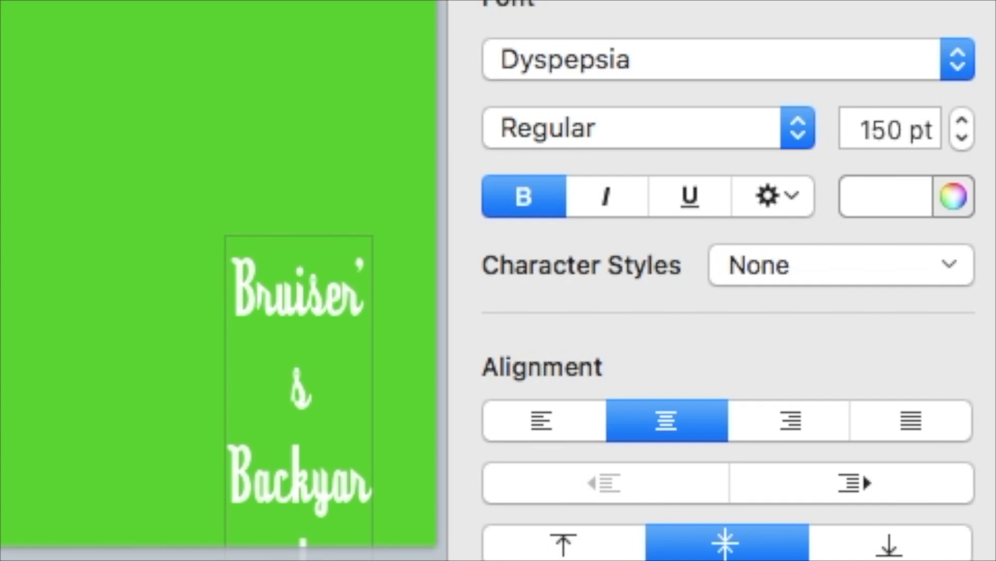
left_click(161, 383)
left_click(241, 374)
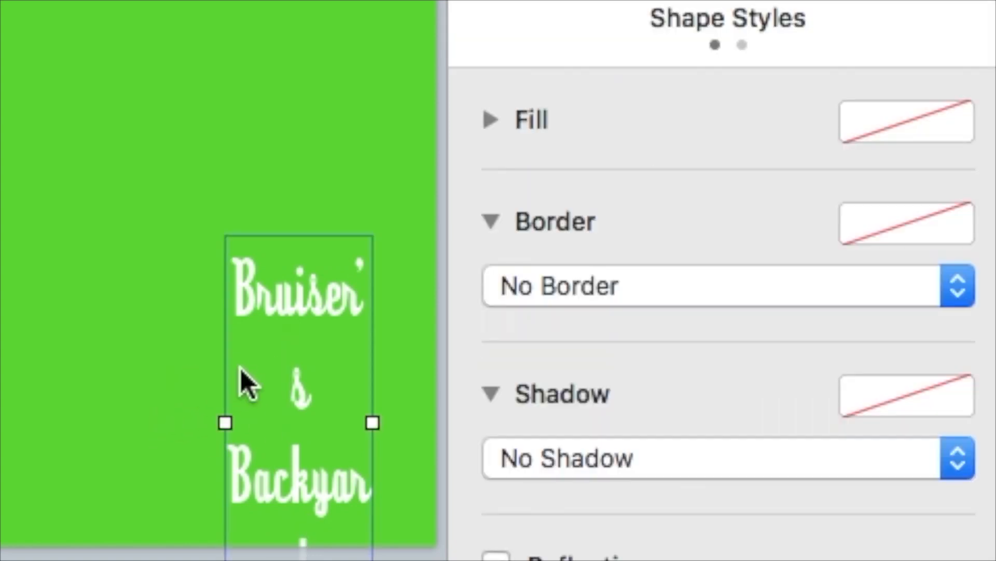
left_click_drag(223, 419, 2, 410)
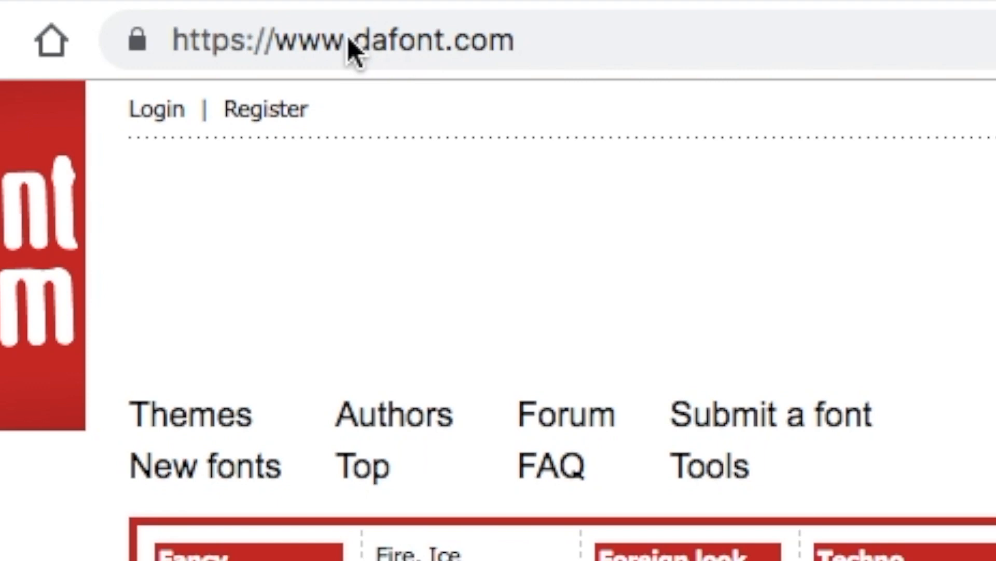
Download the Prodigy Forever font from dafont.com and open its zip archive.
scroll(494, 182, "down", 10)
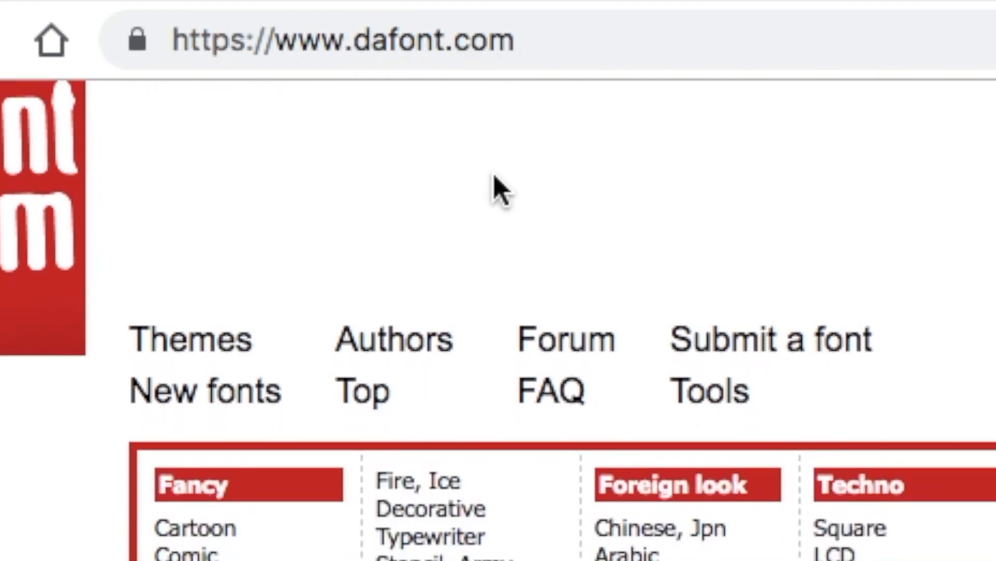
scroll(494, 182, "down", 20)
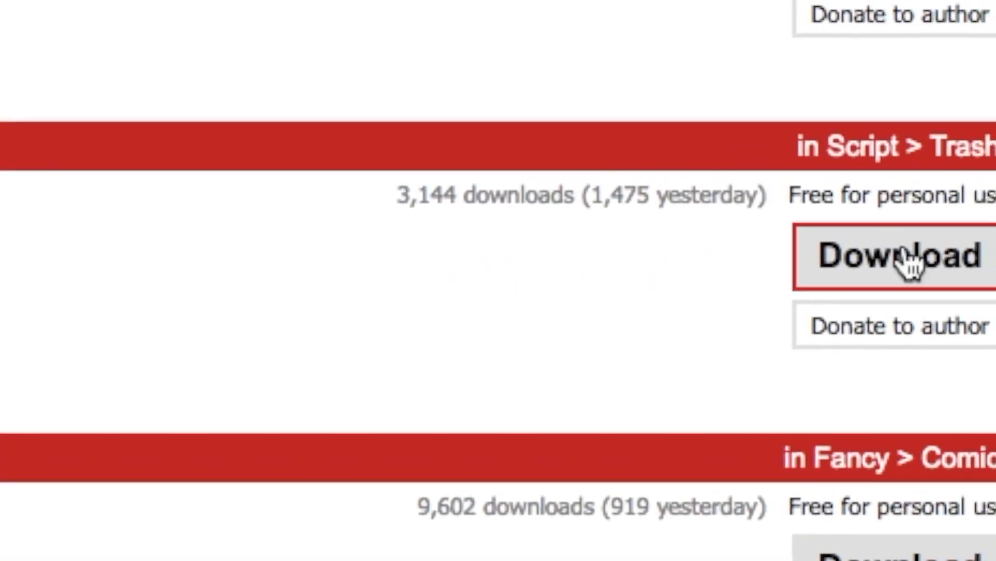
left_click(907, 262)
left_click(158, 512)
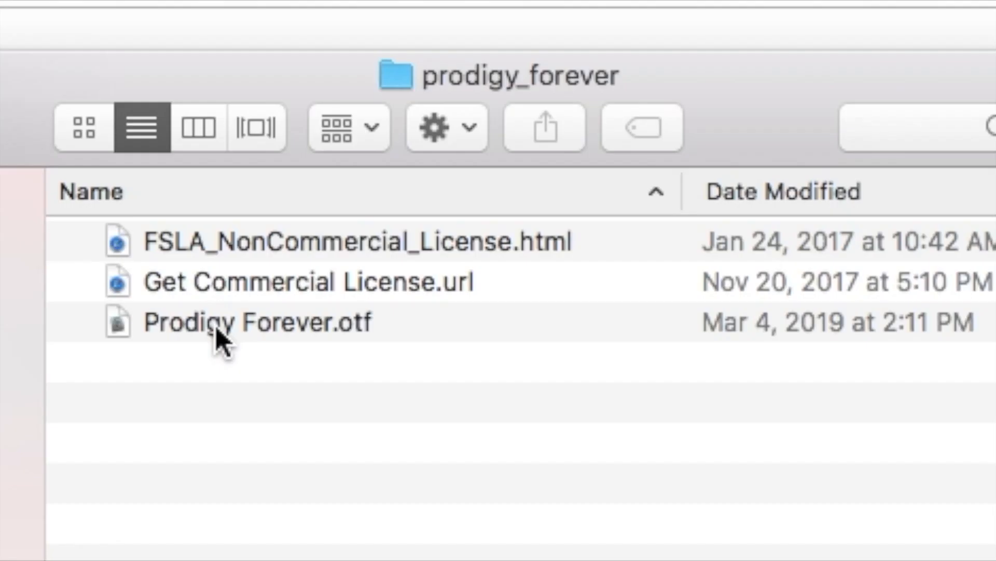
Open Prodigy Forever.otf and install the font on the Mac.
scroll(218, 338, "right", 2)
double_click(218, 338)
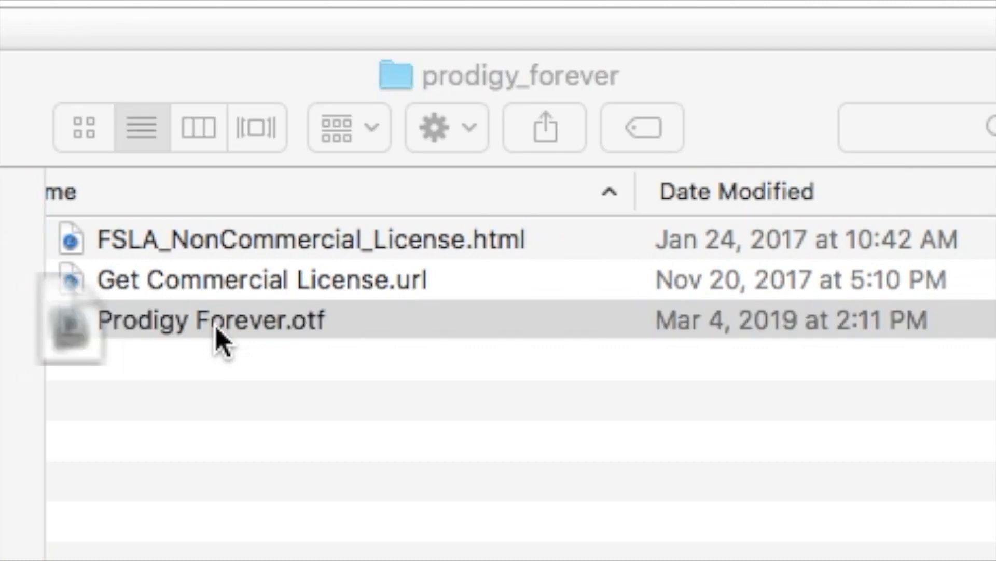
left_click_drag(184, 532, 525, 0)
left_click(669, 459)
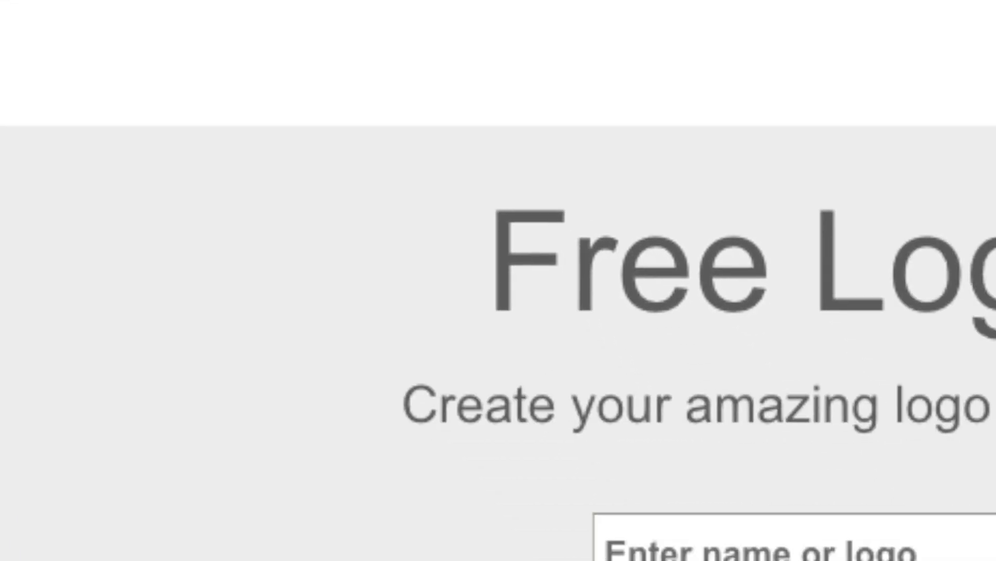
Open FlamingText's SMURFS logo style and browse its variations.
scroll(602, 303, "down", 5)
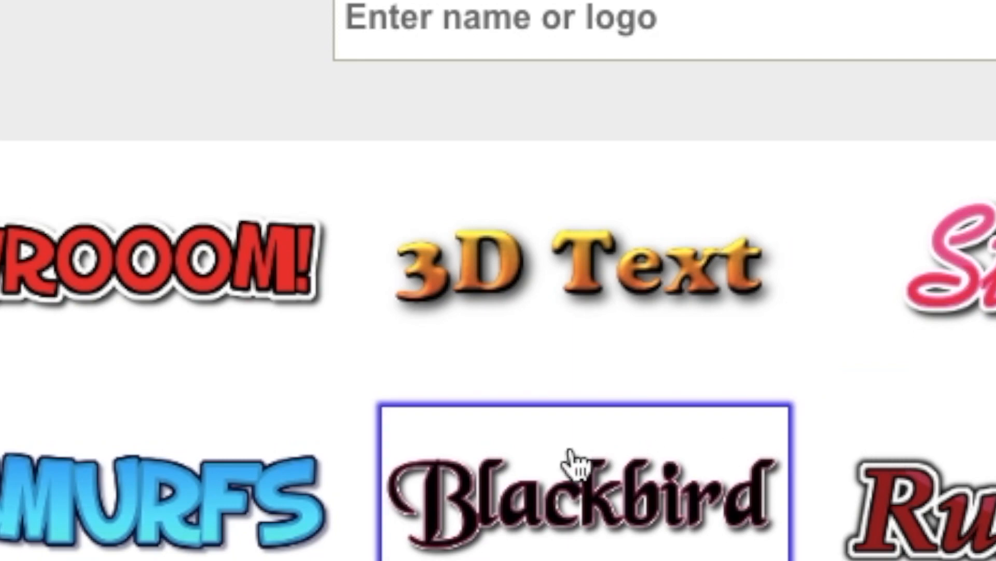
left_click(211, 472)
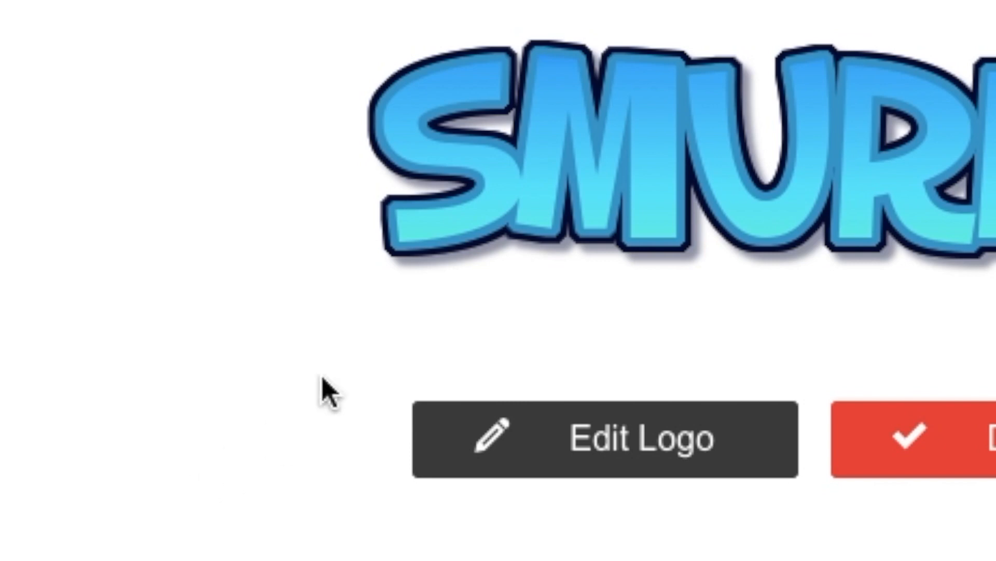
scroll(607, 454, "down", 10)
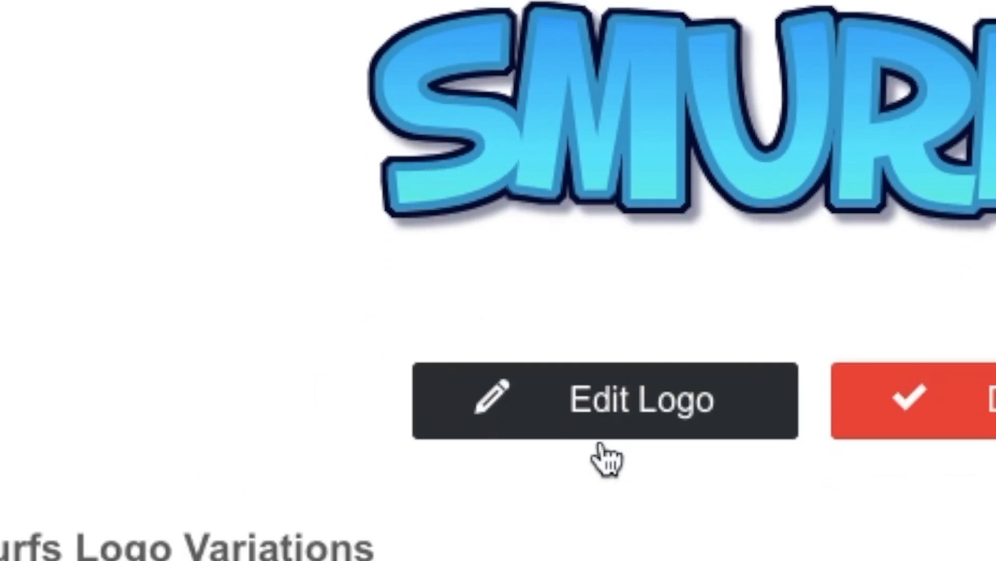
scroll(612, 454, "up", 5)
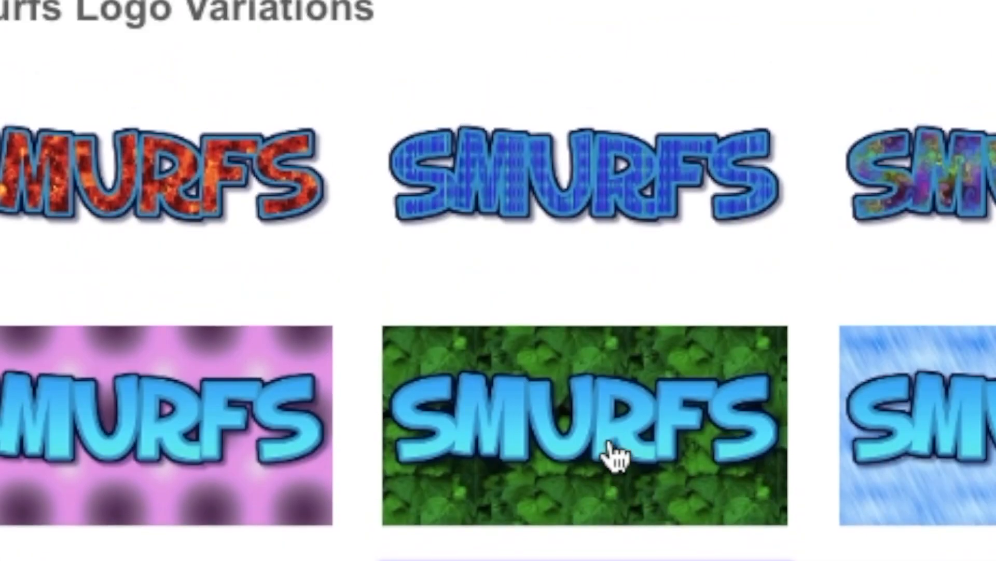
scroll(514, 295, "up", 8)
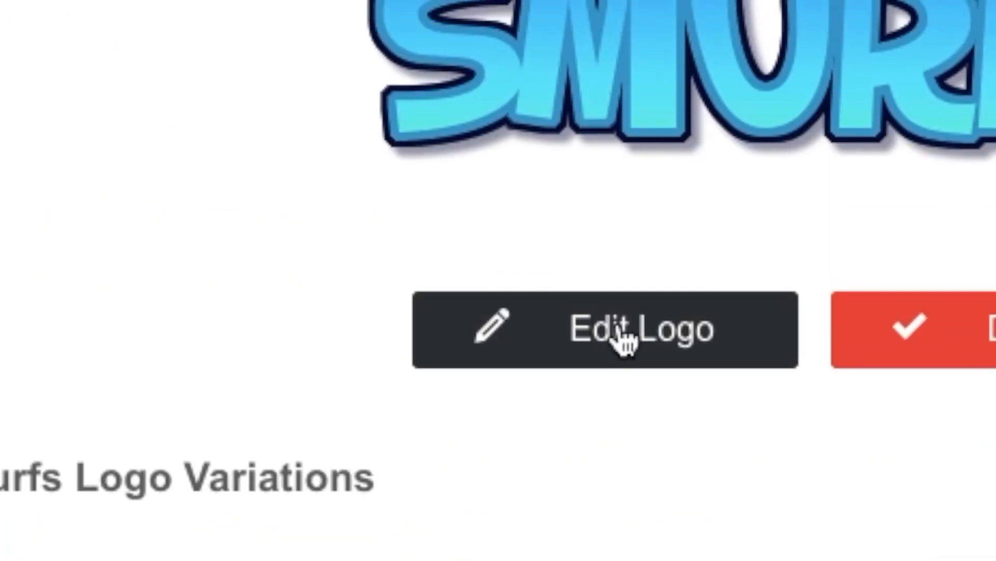
Edit the Smurfs logo and replace its text with BRUISER'S BACKYARD.
left_click(618, 335)
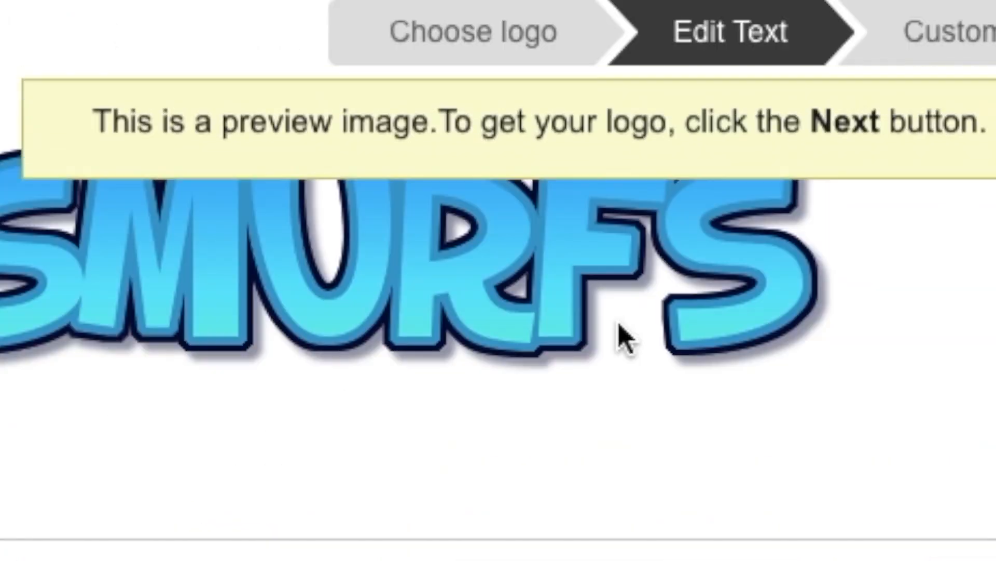
scroll(614, 378, "down", 3)
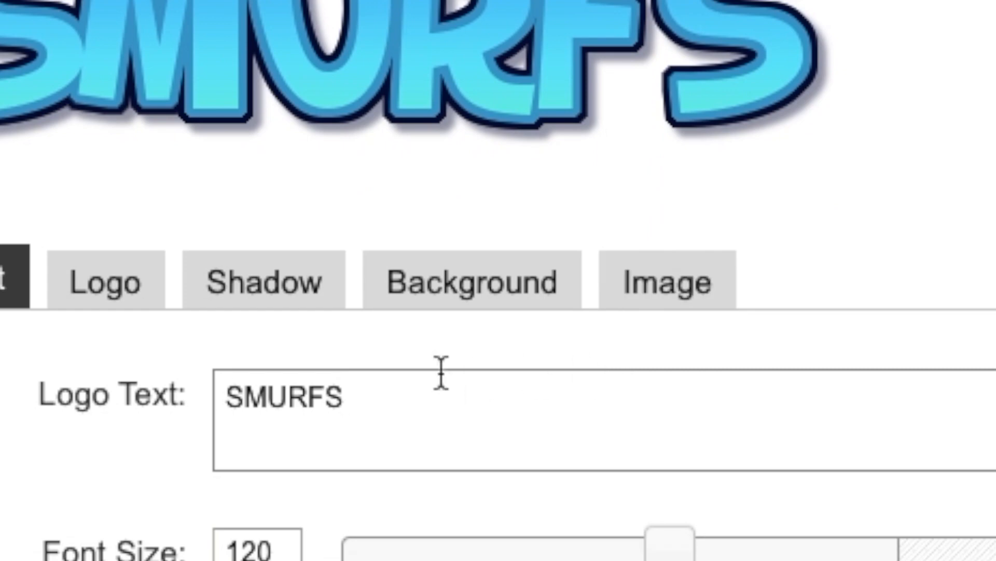
triple_click(428, 389)
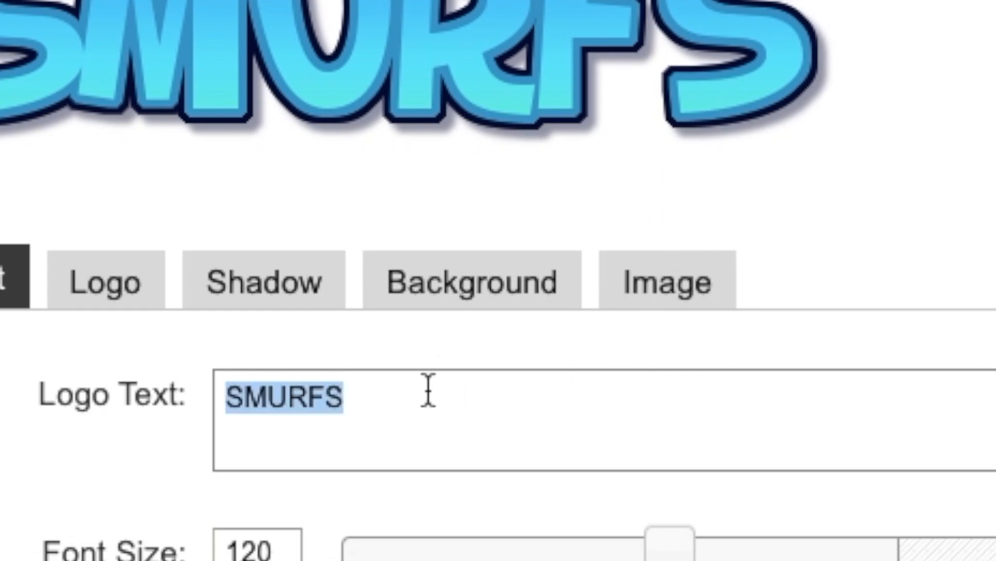
type("BRUISER'S ")
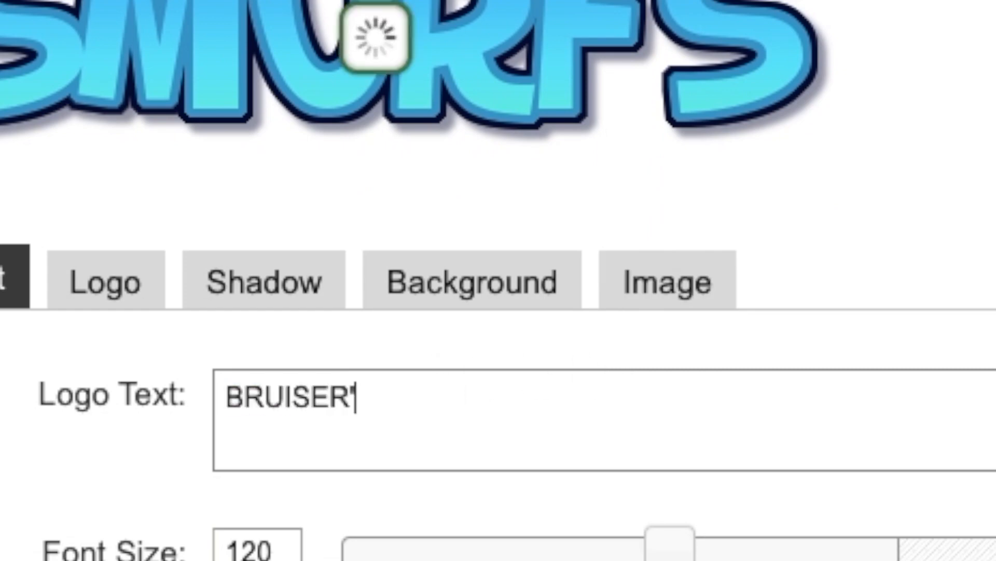
type("BACKYARD")
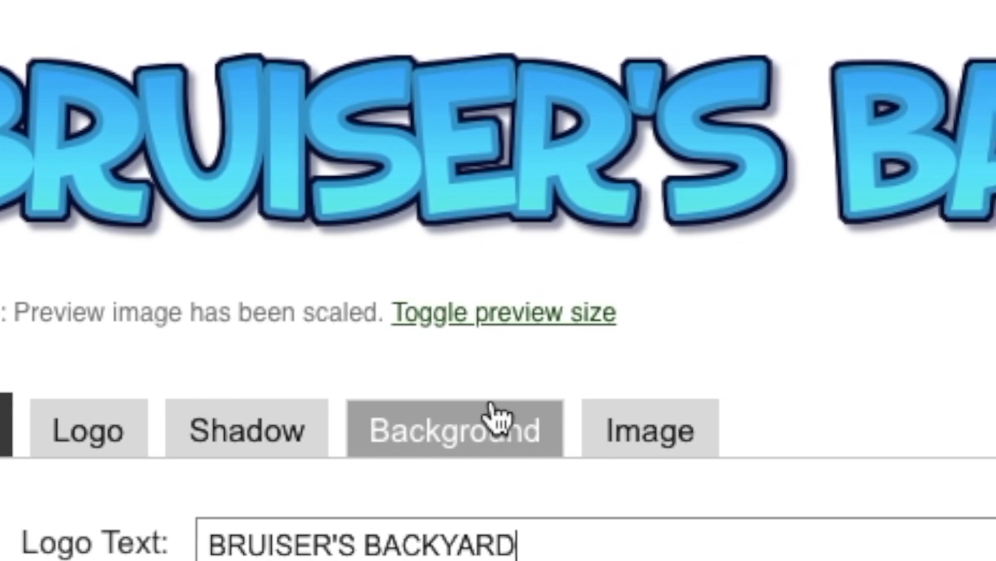
Set the logo's background to Transparent.
scroll(490, 416, "down", 1)
scroll(492, 408, "down", 3)
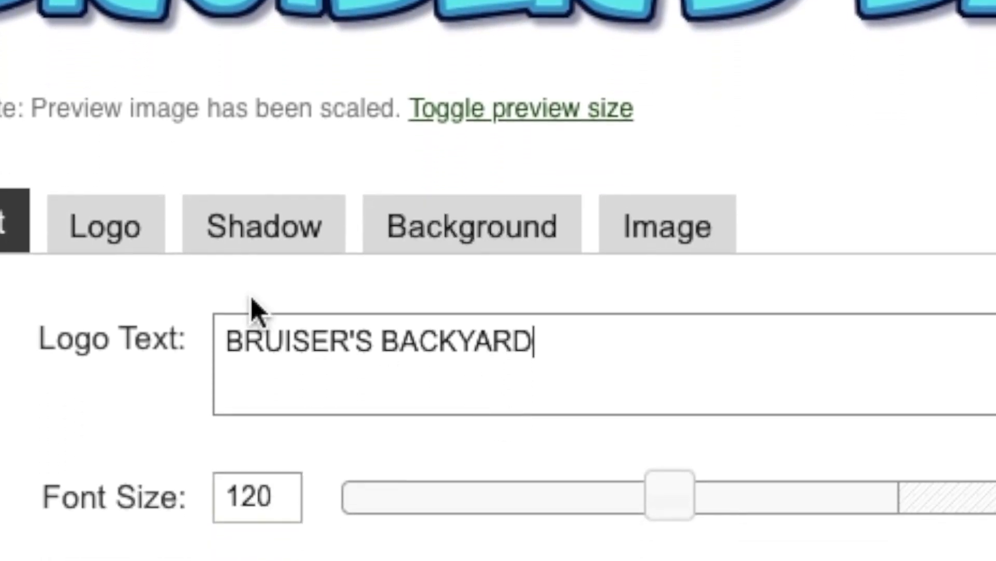
left_click(129, 231)
scroll(196, 250, "down", 6)
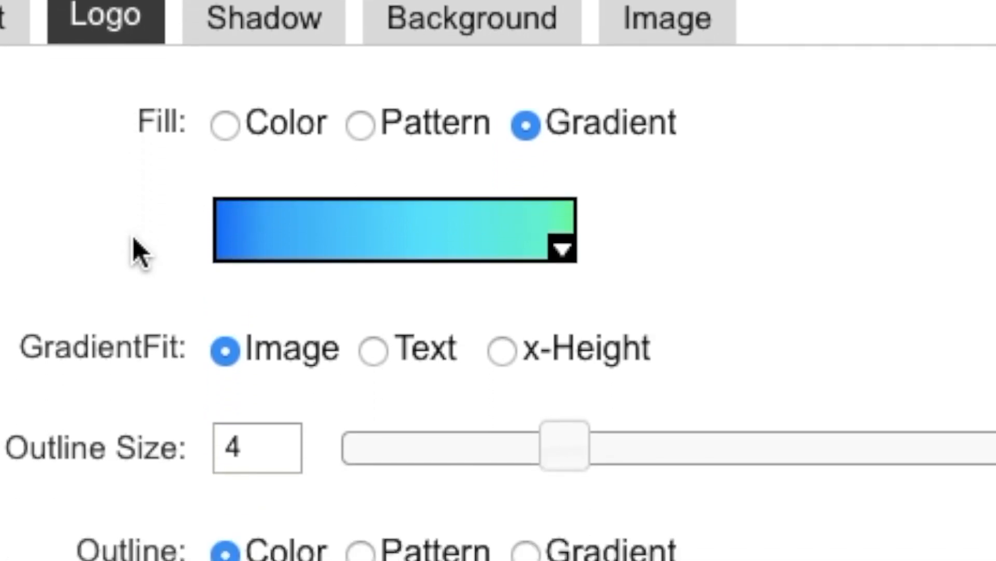
scroll(462, 151, "up", 4)
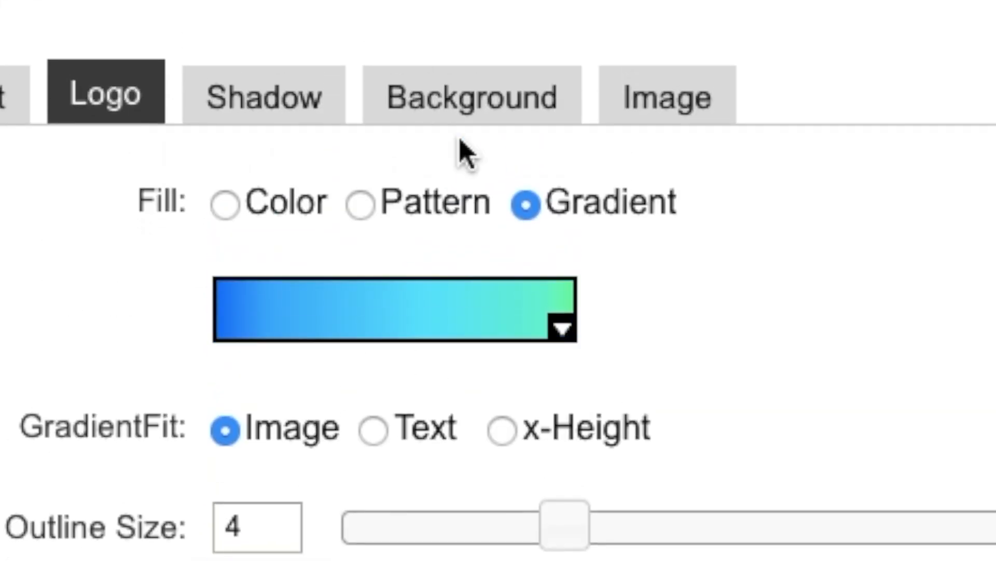
left_click(281, 109)
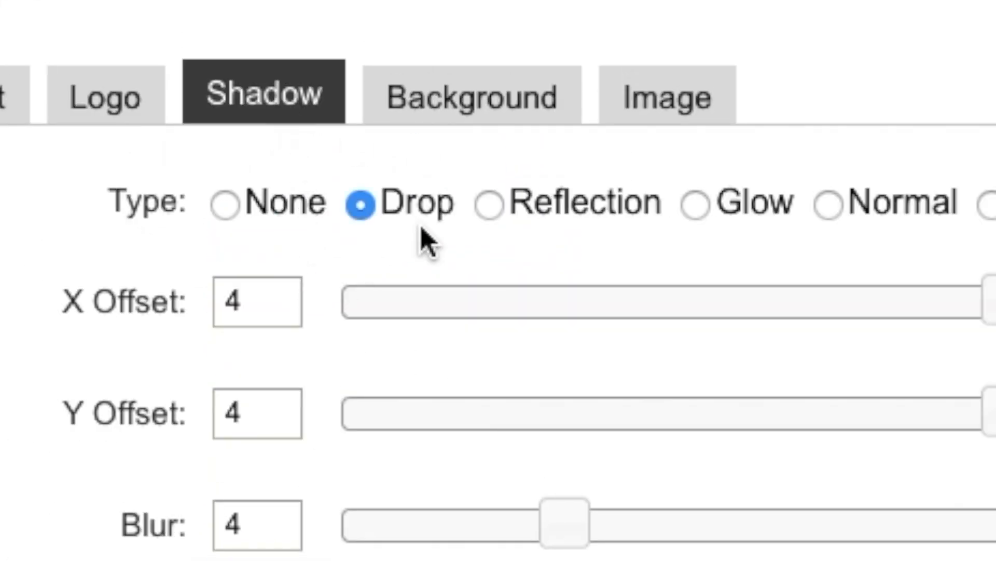
left_click(469, 94)
left_click(225, 201)
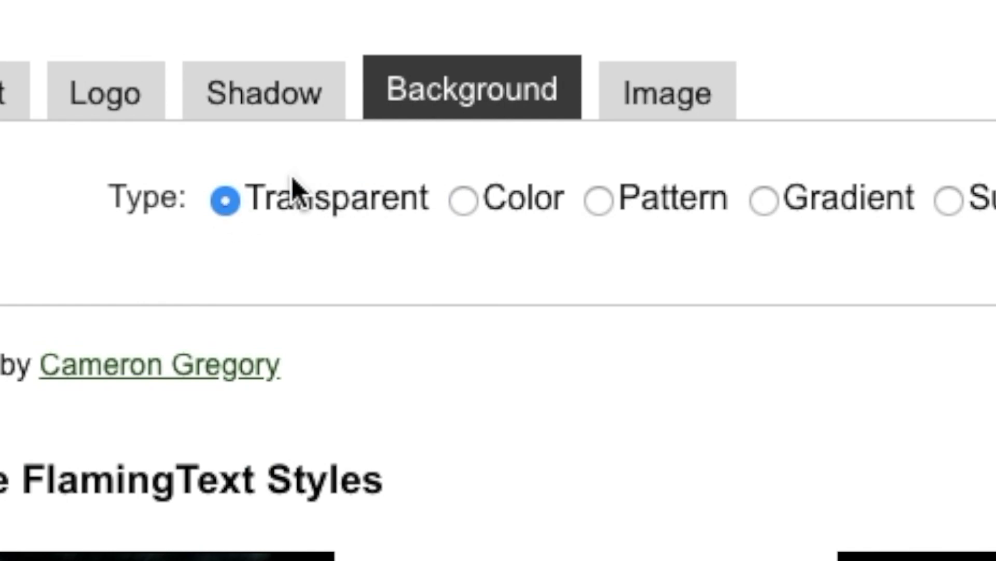
left_click(643, 111)
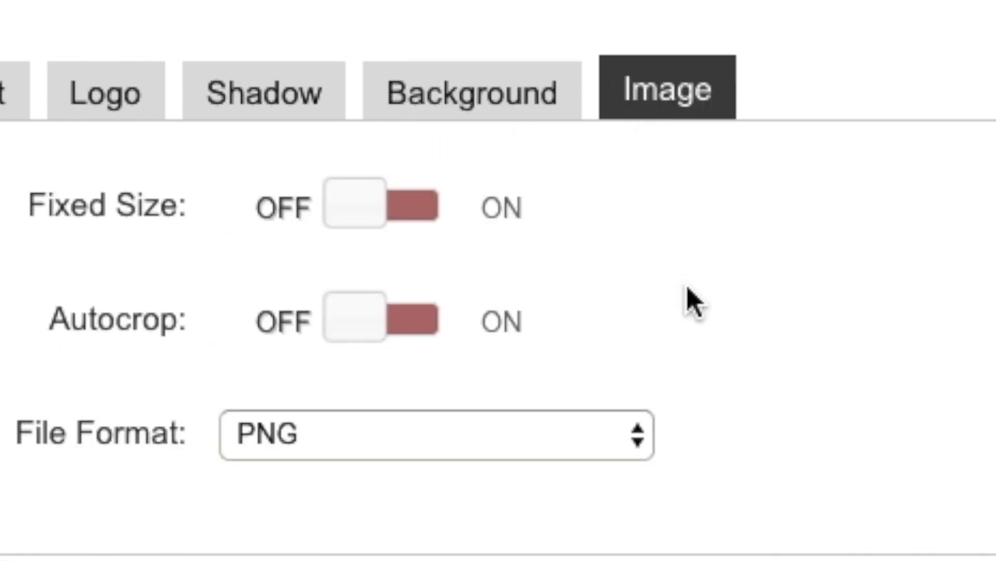
scroll(690, 301, "up", 8)
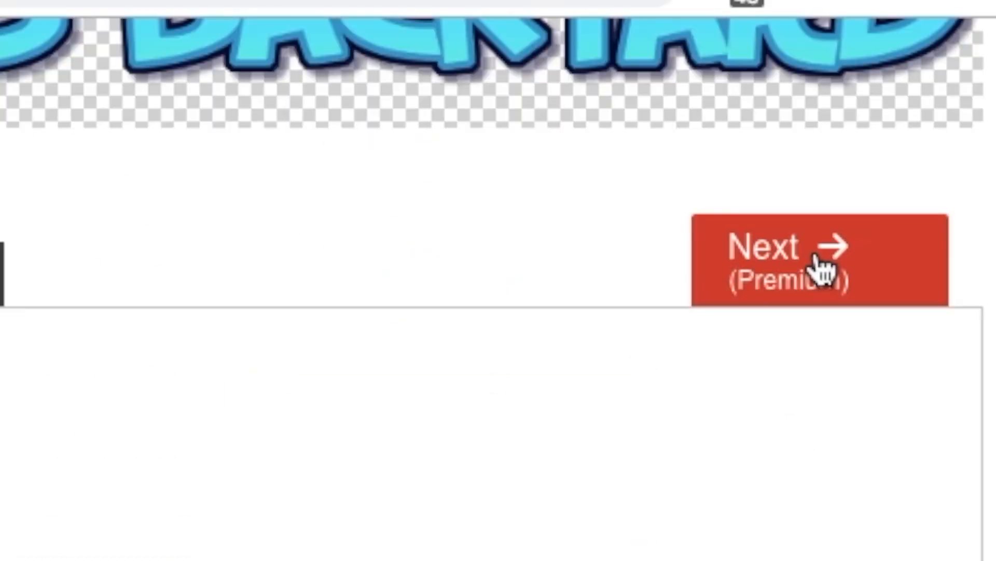
Download the logo PNG, paste it low on the green Keynote slide, and copy the smurf picture.
left_click(823, 272)
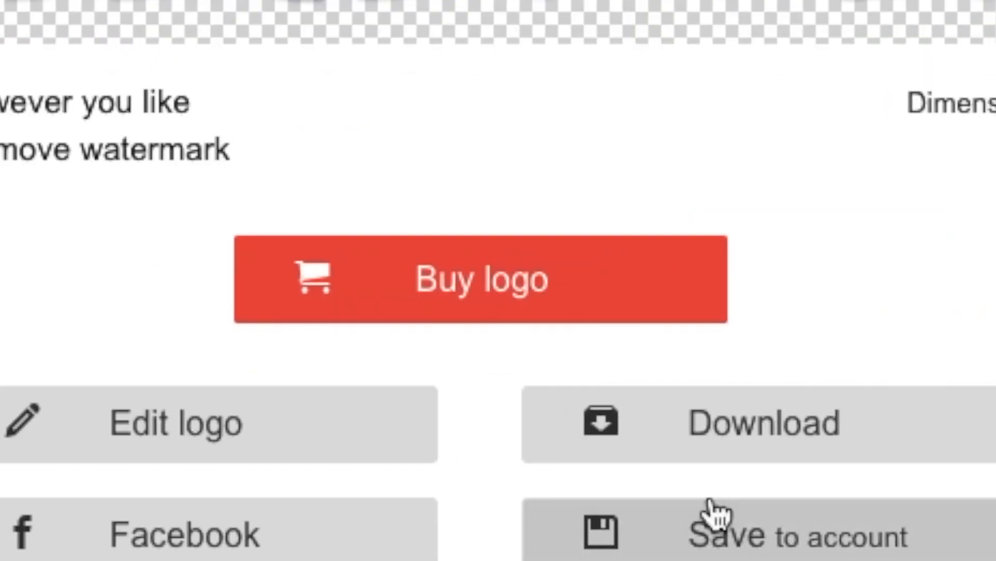
left_click(777, 423)
left_click(200, 527)
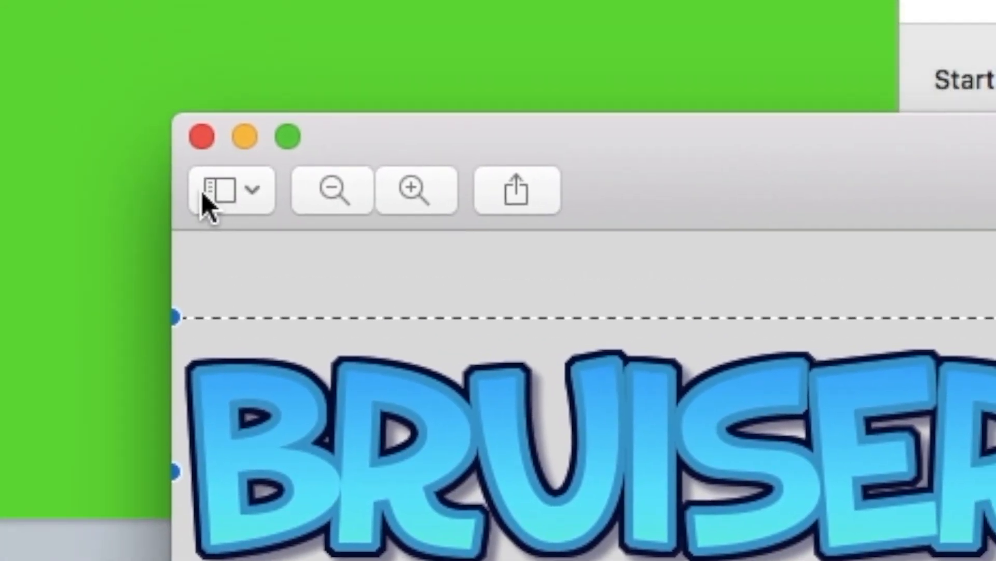
left_click(98, 195)
key("super+v")
left_click_drag(276, 231, 454, 428)
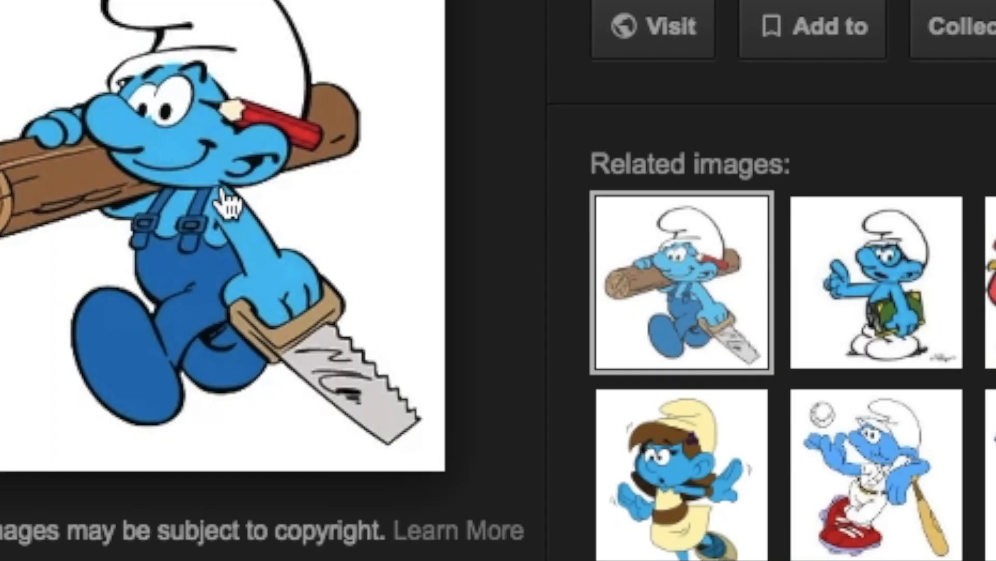
right_click(223, 193)
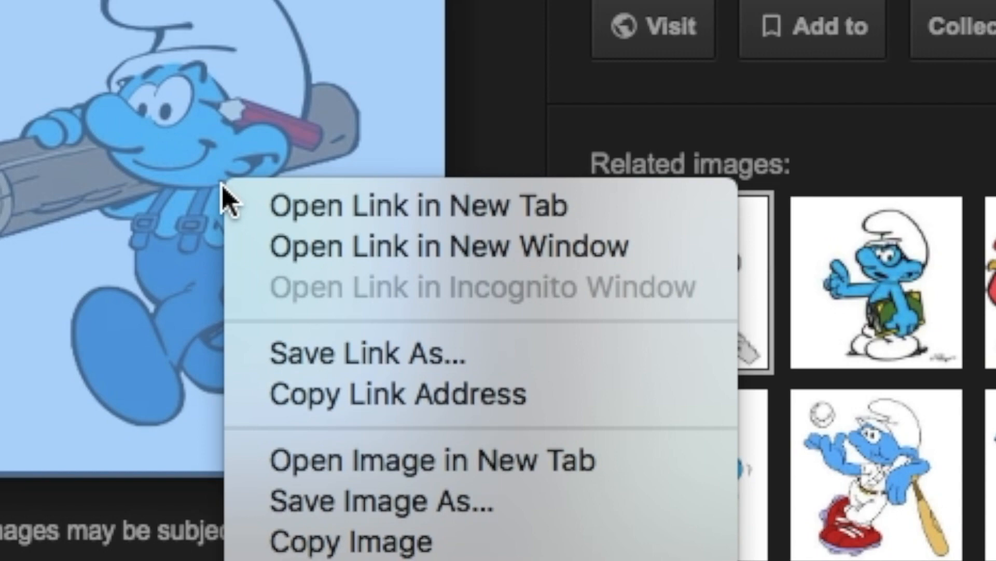
left_click(377, 542)
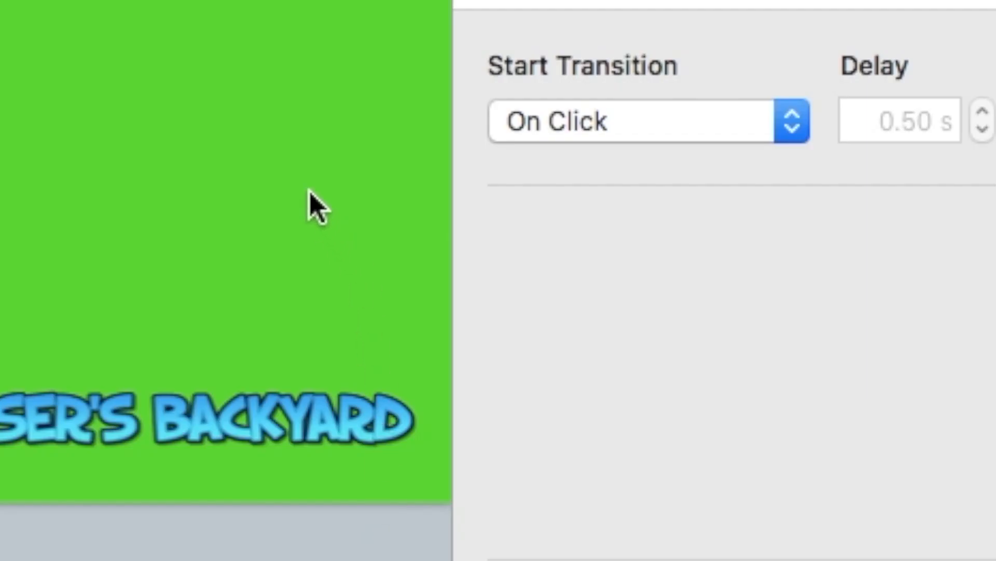
Paste the smurf picture onto the slide, move it mid-slide and enlarge it to about 294×303 pt.
right_click(310, 191)
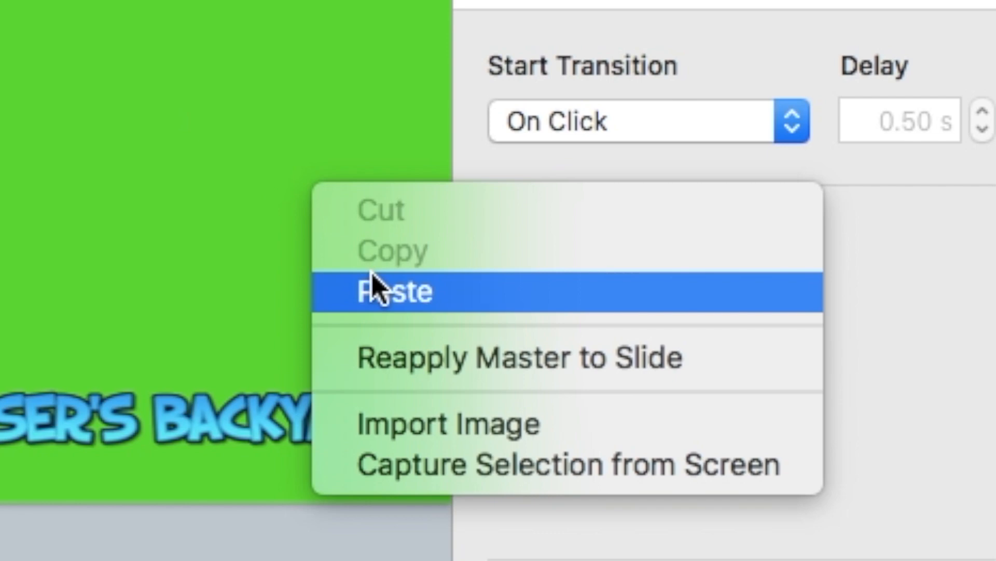
left_click(372, 272)
left_click_drag(24, 224, 245, 222)
left_click_drag(260, 272, 378, 393)
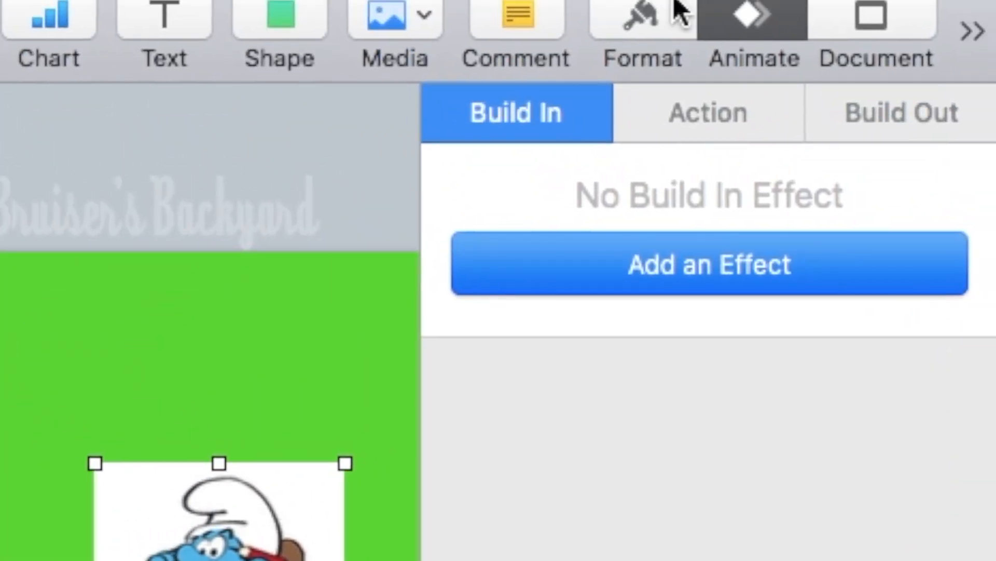
Remove the smurf picture's white background with Instant Alpha.
left_click(655, 26)
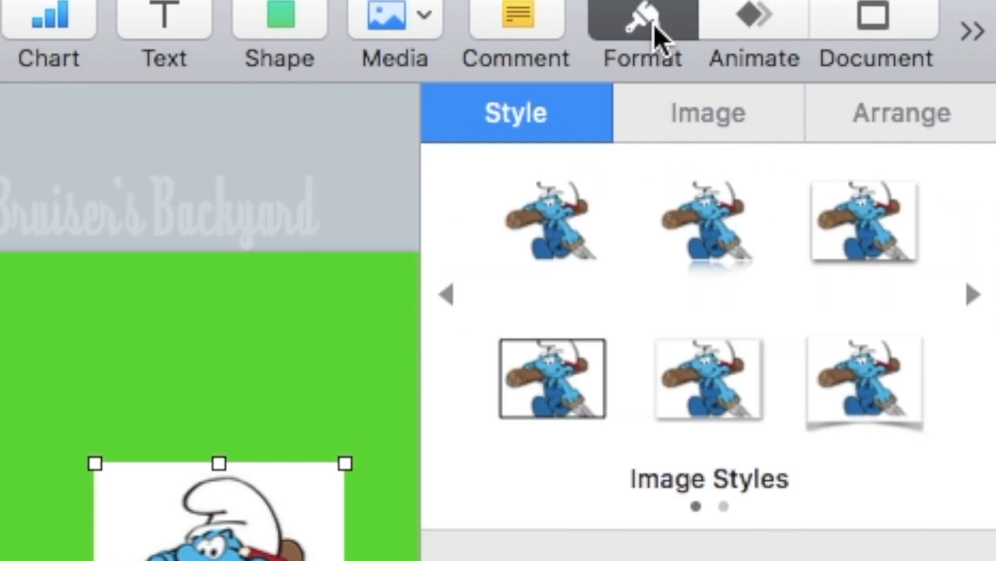
left_click(711, 119)
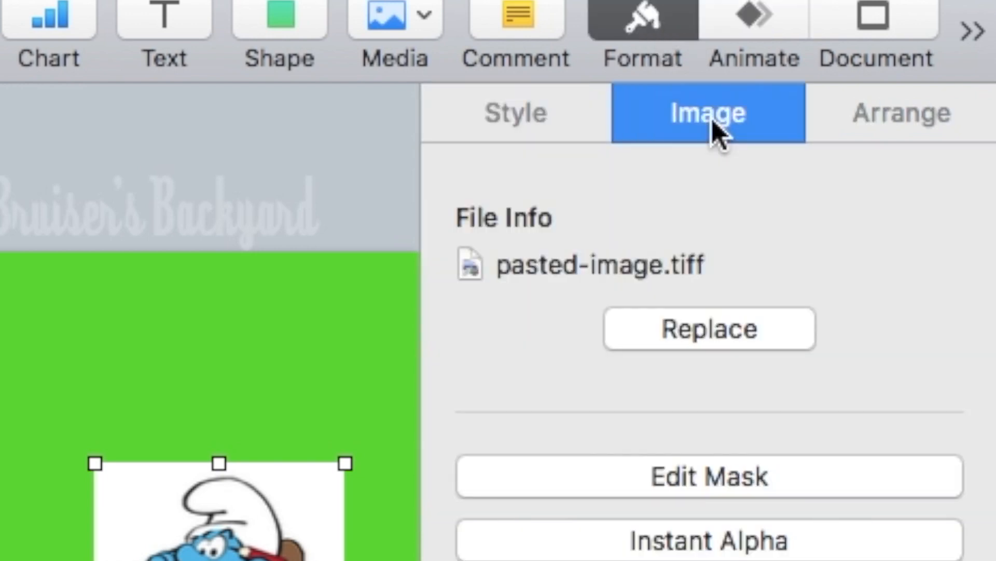
left_click(682, 540)
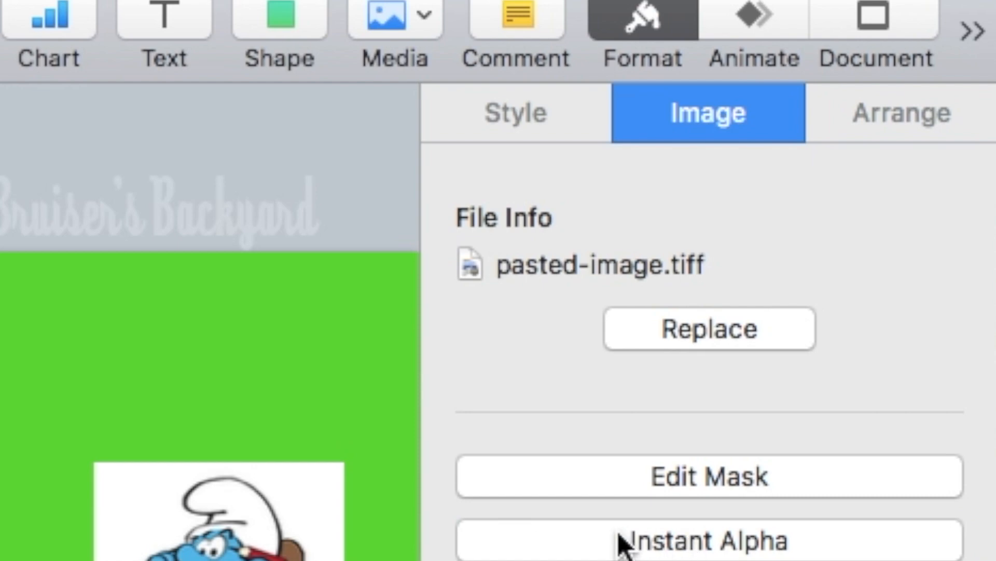
left_click_drag(307, 496, 308, 496)
left_click(303, 417)
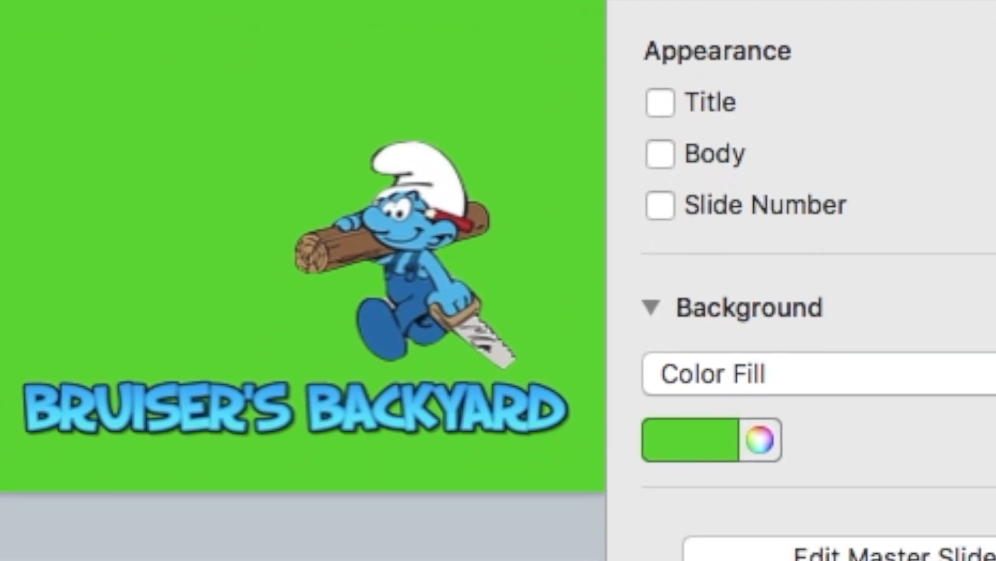
Place the smurf over the title, send it behind the text, and flip it horizontally.
left_click_drag(412, 244, 360, 375)
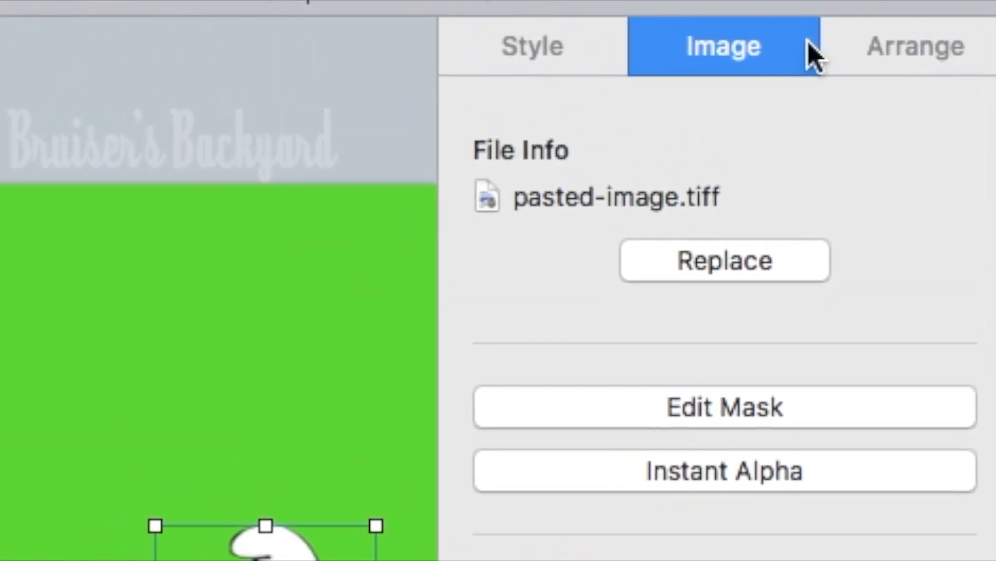
left_click(916, 43)
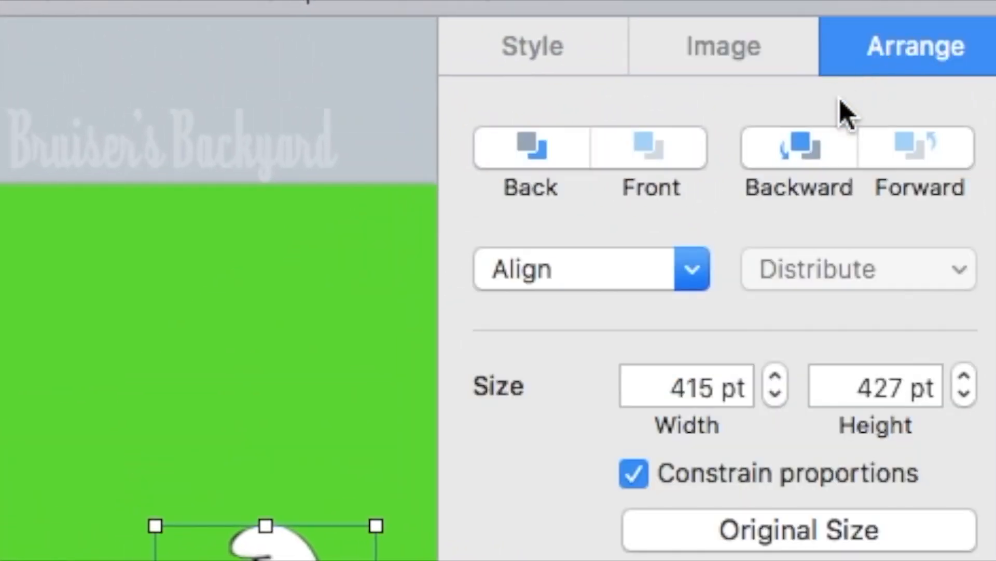
left_click(810, 152)
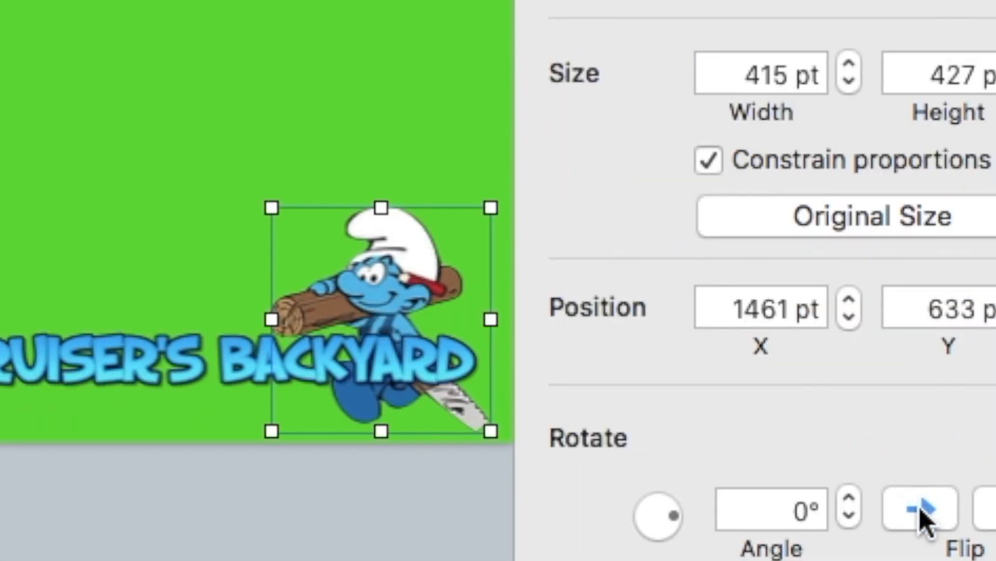
left_click(920, 509)
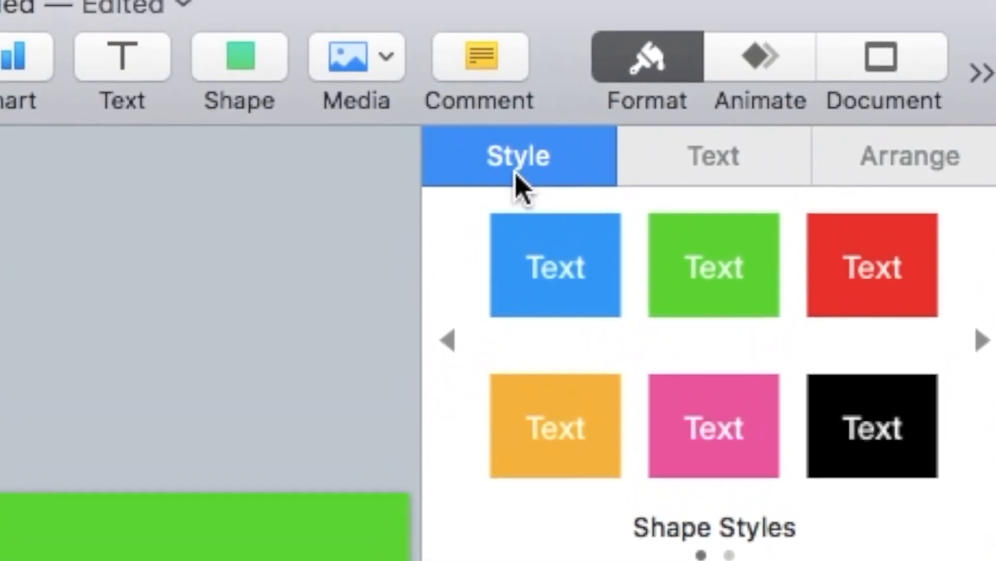
Add a 1.00 s Swoosh build-in effect to the title text box.
left_click(741, 10)
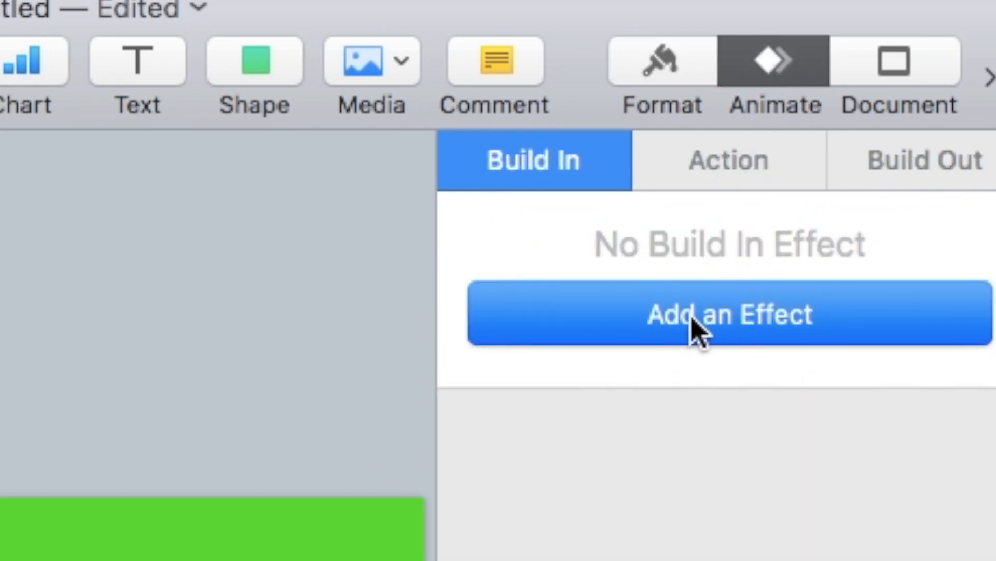
left_click(696, 329)
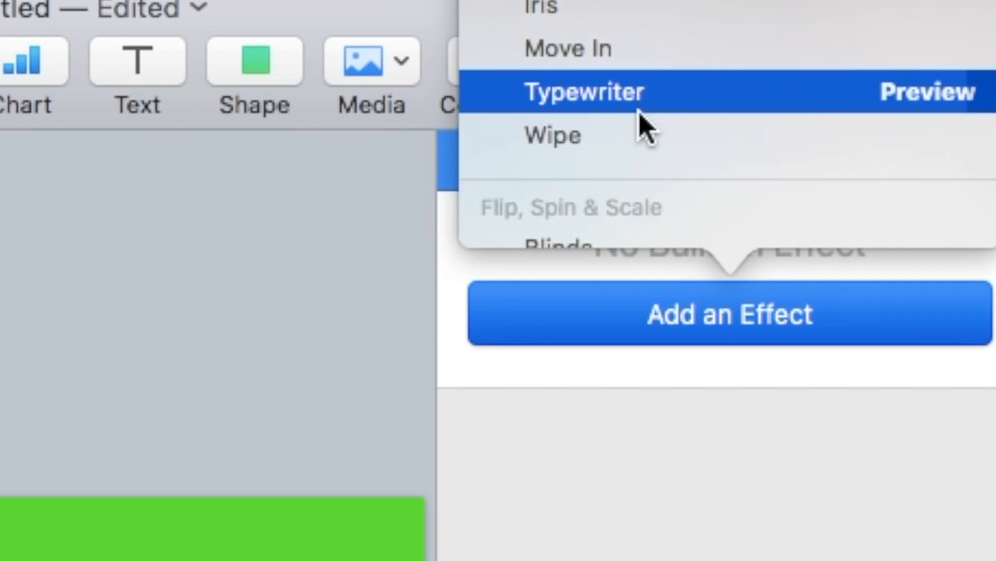
scroll(644, 124, "down", 5)
scroll(640, 119, "down", 6)
scroll(655, 95, "up", 10)
scroll(654, 94, "down", 7)
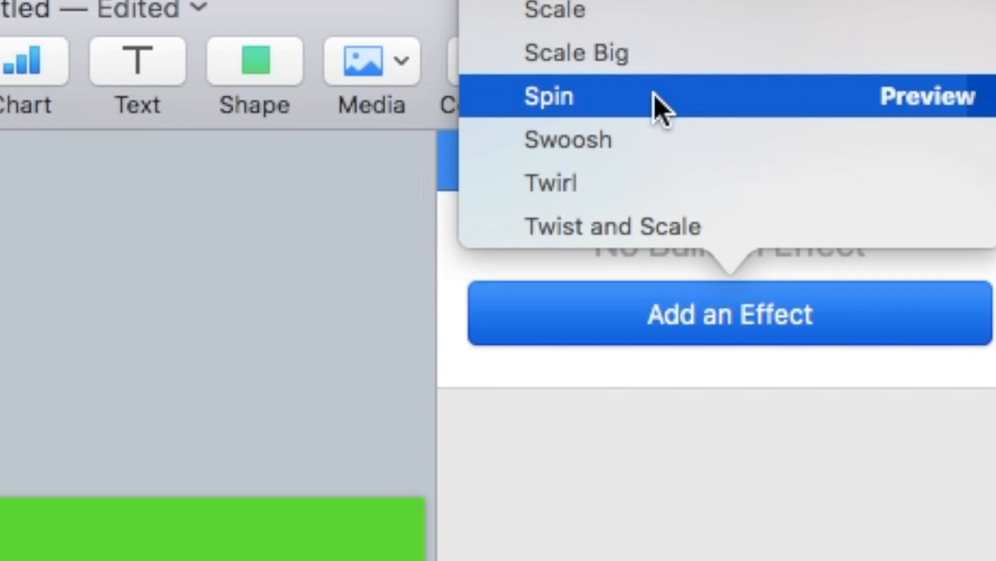
scroll(654, 95, "down", 2)
left_click(655, 99)
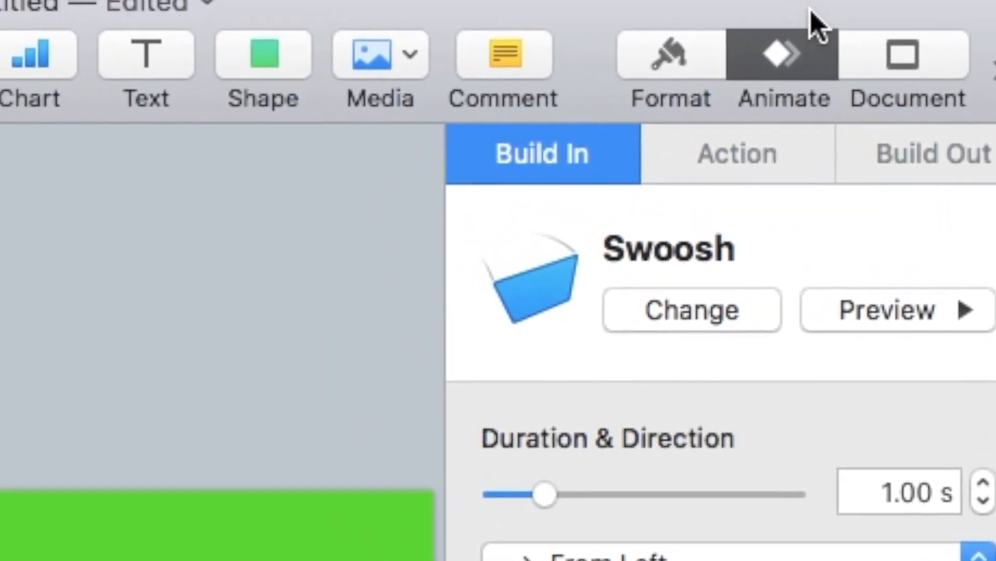
left_click(916, 161)
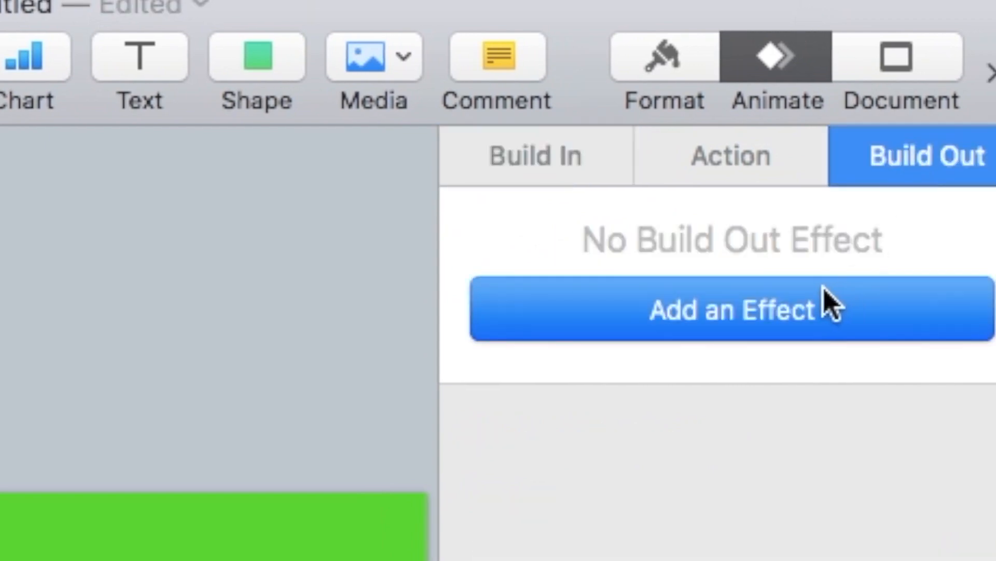
left_click(669, 327)
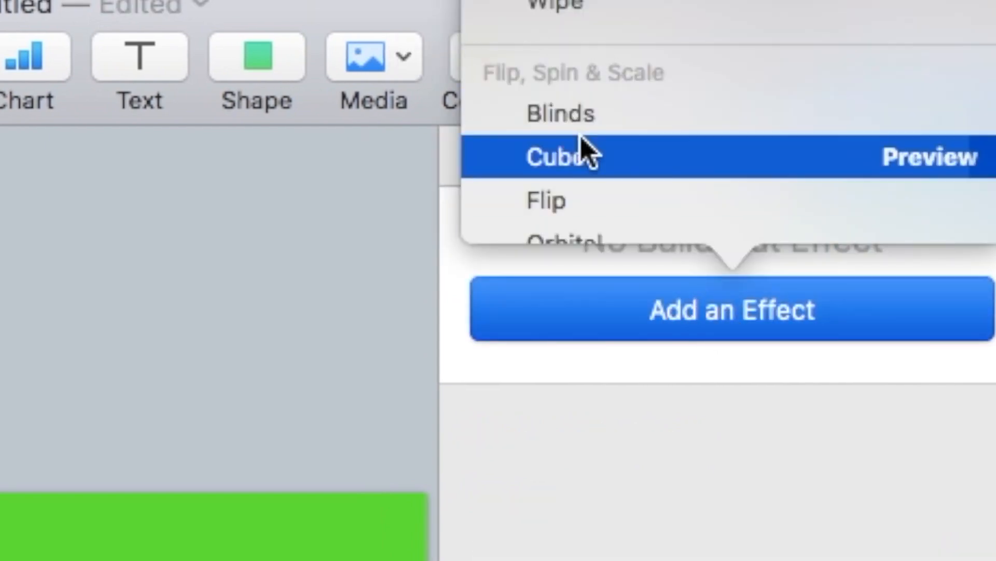
scroll(581, 135, "down", 4)
scroll(582, 135, "up", 8)
left_click(582, 133)
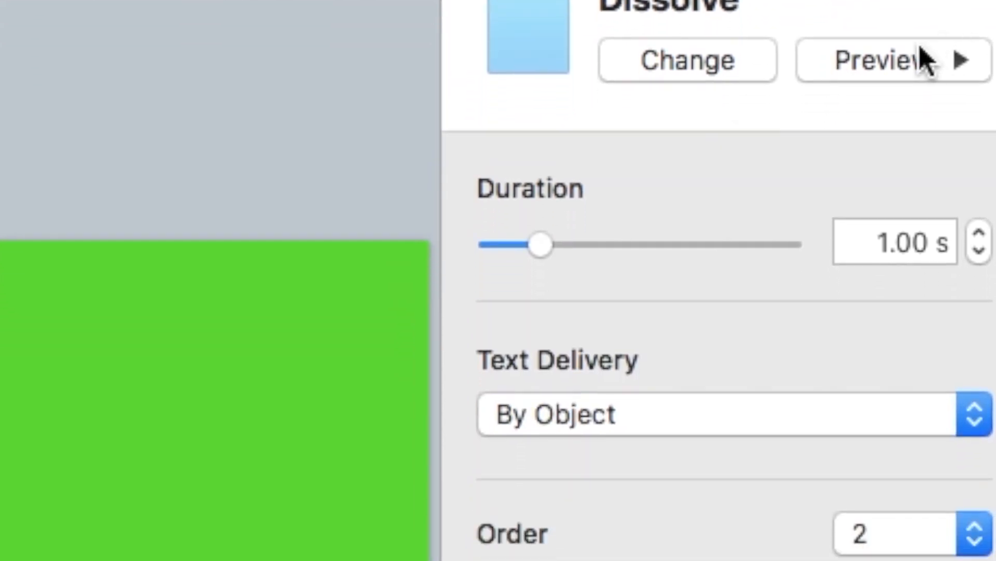
left_click(894, 67)
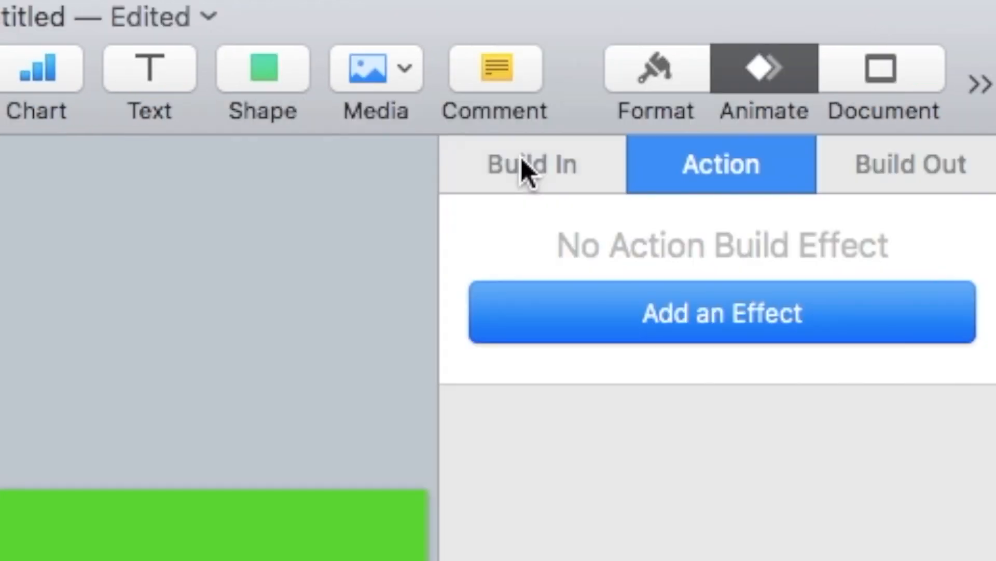
Set the title's build-in and build-out effects to None, removing Swoosh and Dissolve.
left_click(521, 167)
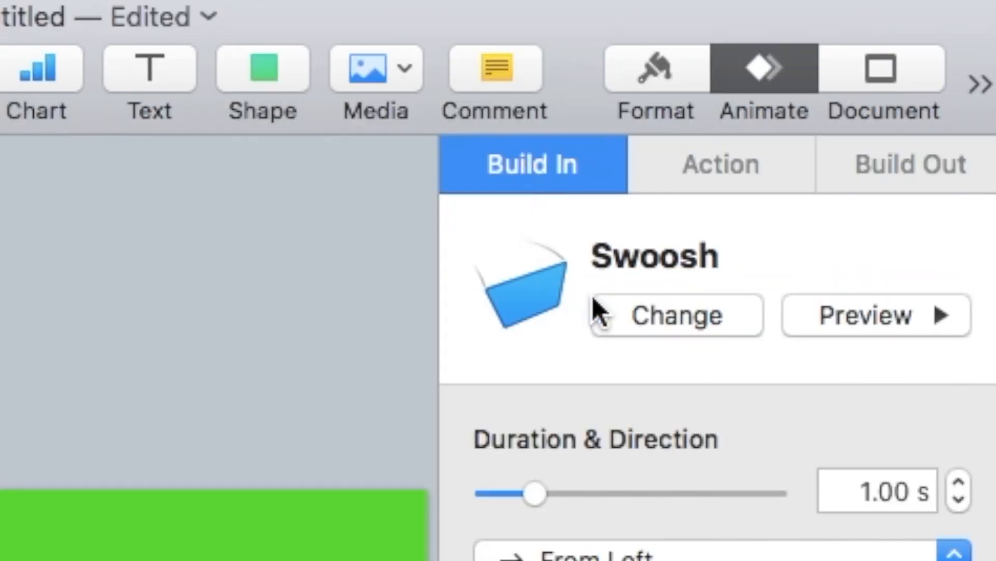
left_click(647, 324)
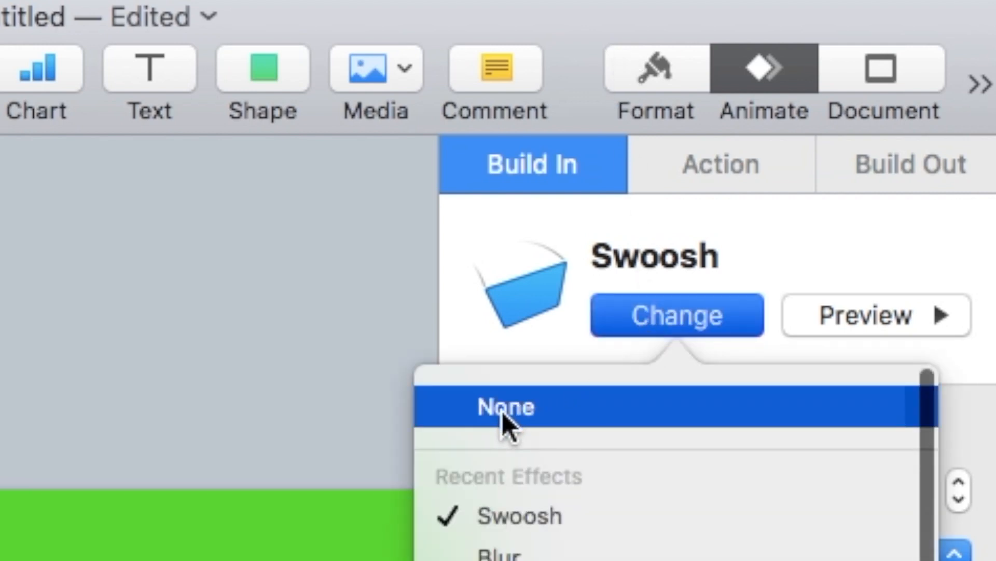
left_click(502, 411)
left_click(909, 164)
left_click(668, 326)
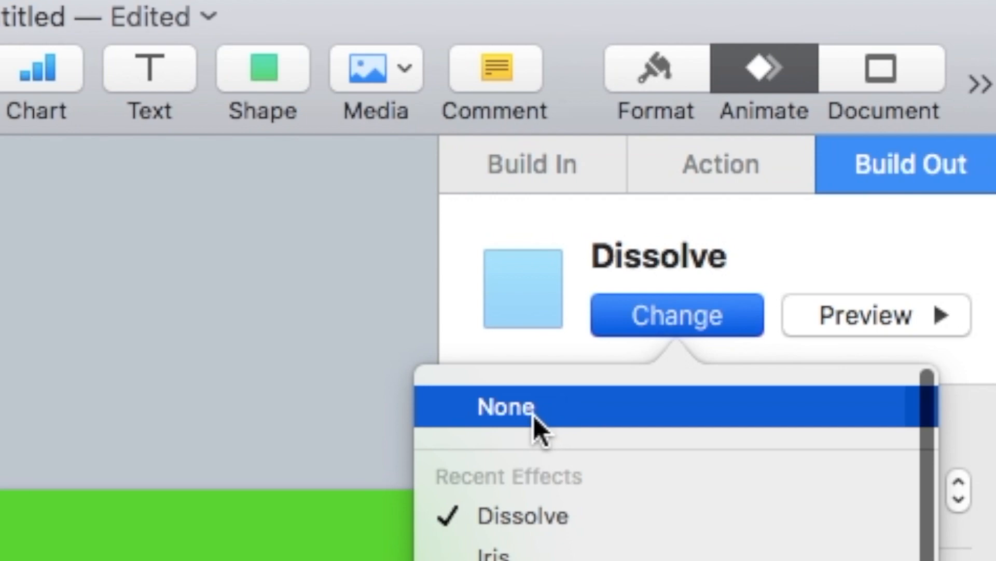
left_click(534, 416)
left_click(684, 156)
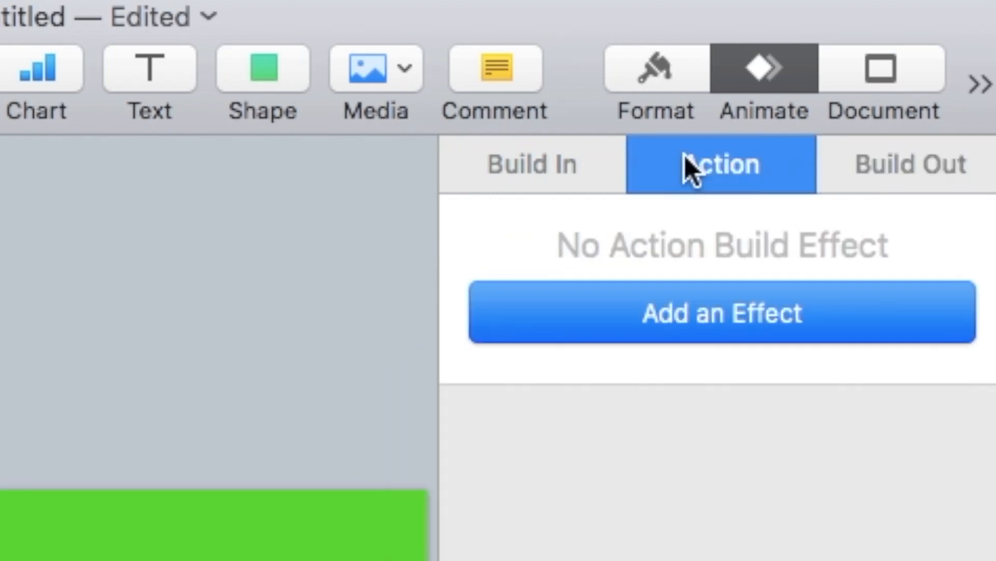
Give the title a Move action sliding it from the slide's top straight down to the bottom.
left_click(678, 322)
left_click(573, 525)
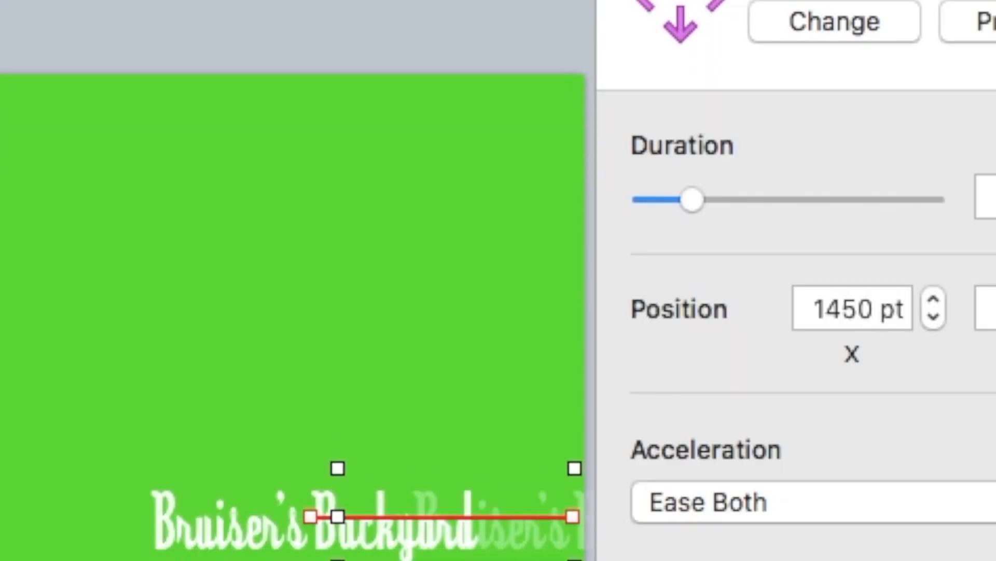
scroll(293, 311, "down", 2)
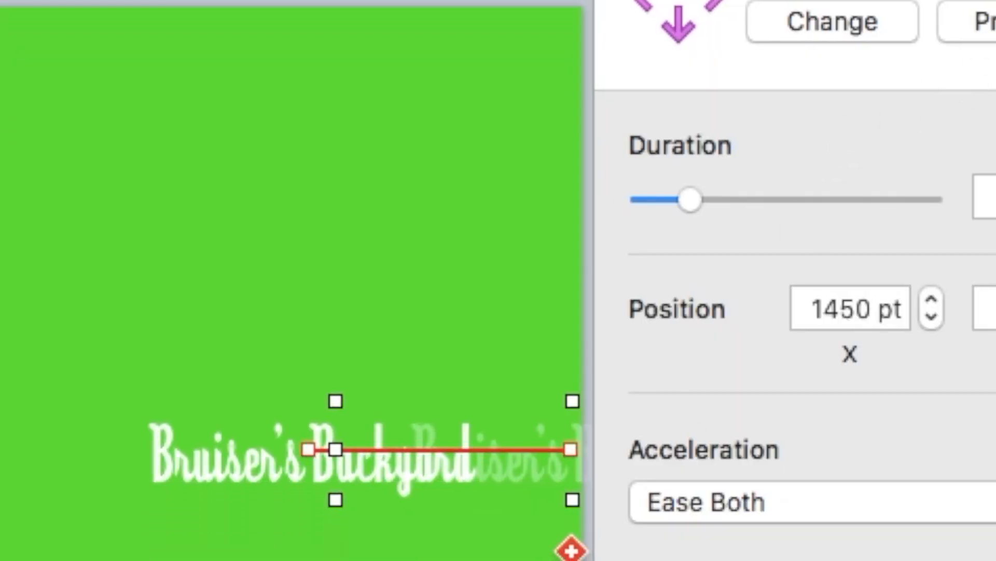
left_click(845, 22)
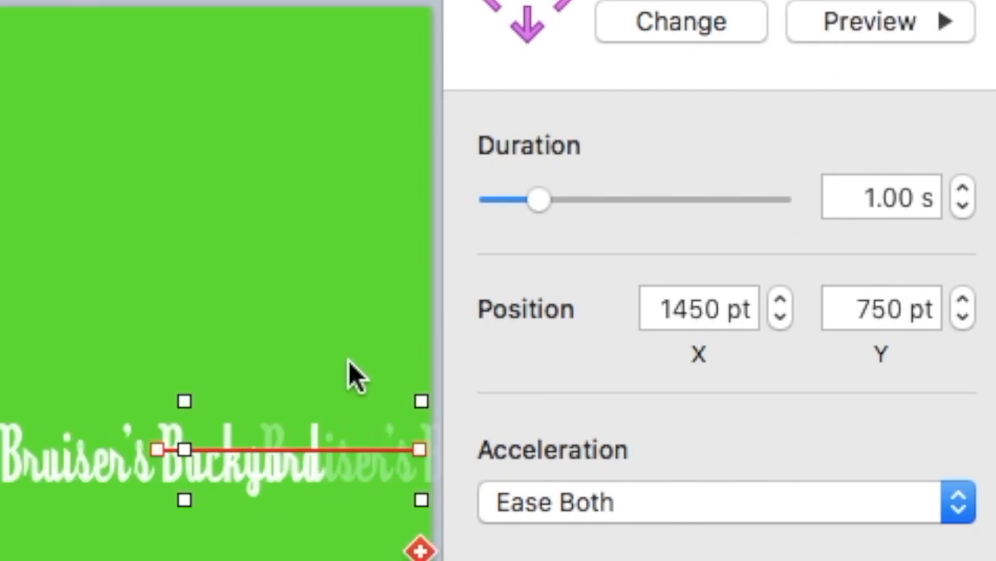
left_click_drag(99, 466, 160, 2)
left_click_drag(319, 466, 132, 453)
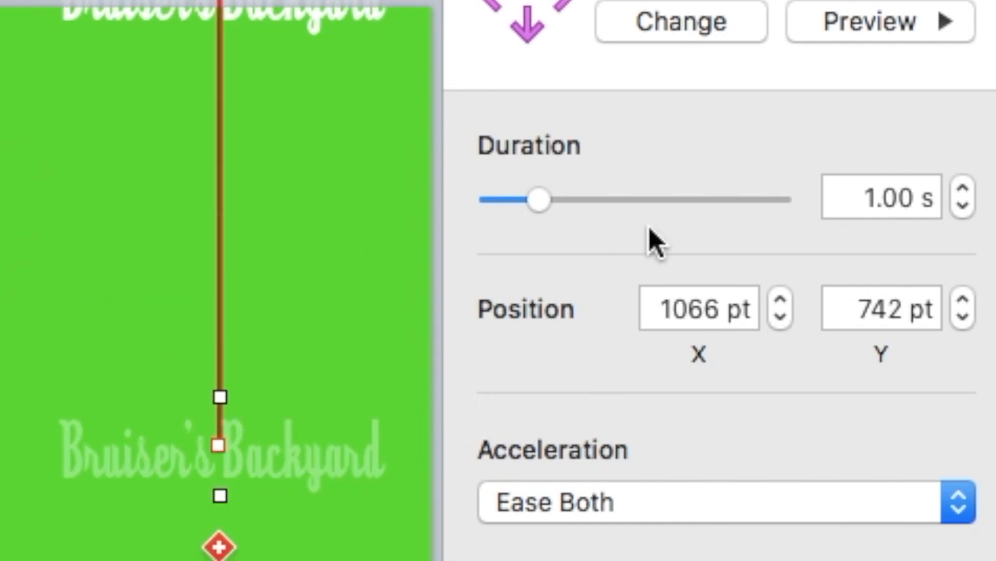
left_click(848, 17)
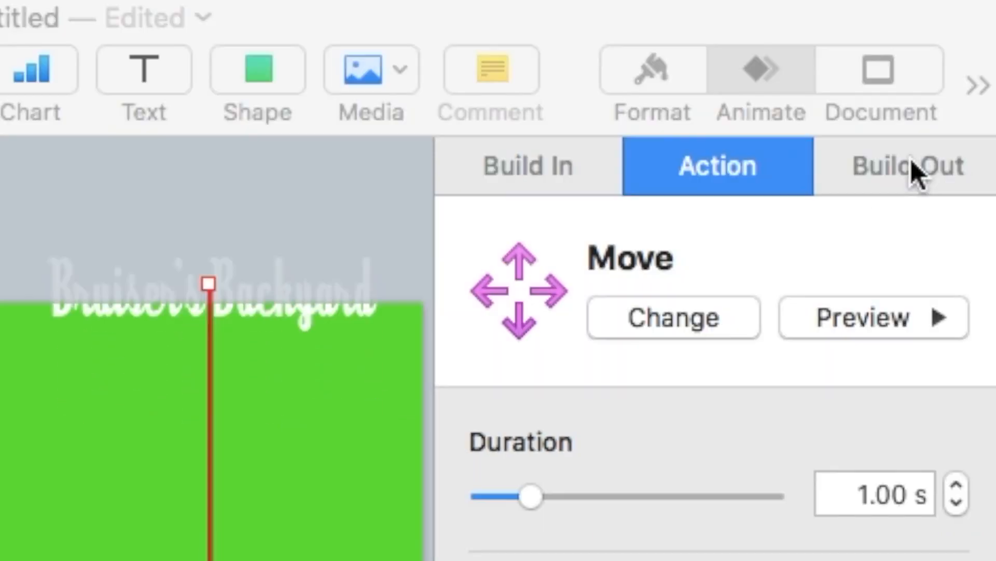
Add a Dissolve build-out so the title fades away after moving.
left_click(910, 162)
left_click(754, 314)
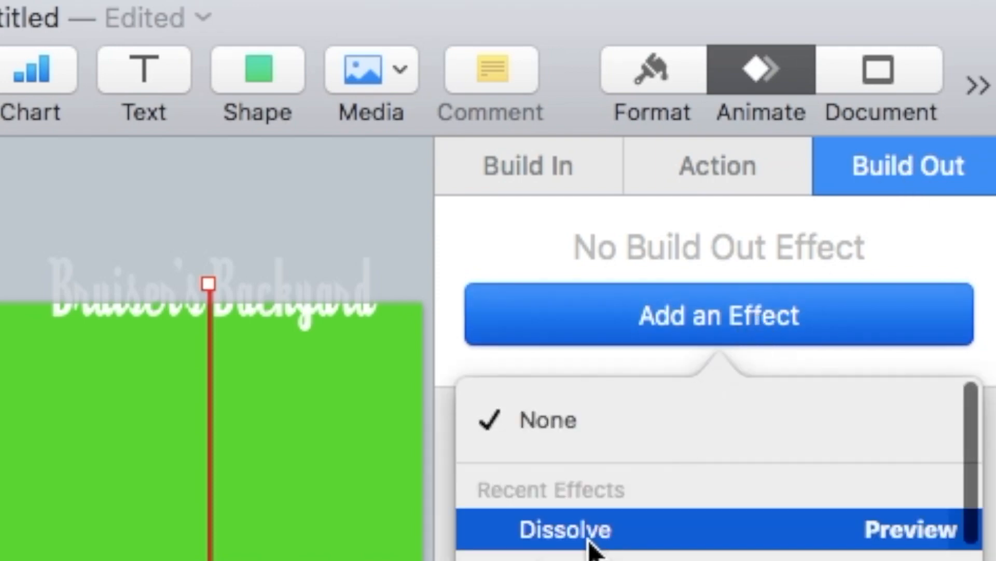
left_click(592, 535)
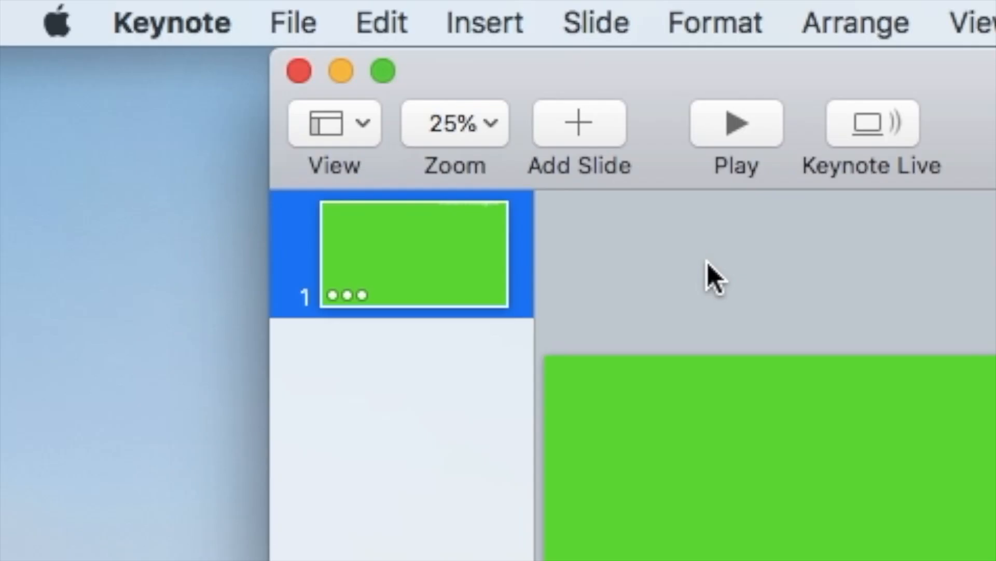
Start a movie export with 0-second slide and build delays at 1080p resolution.
left_click(284, 32)
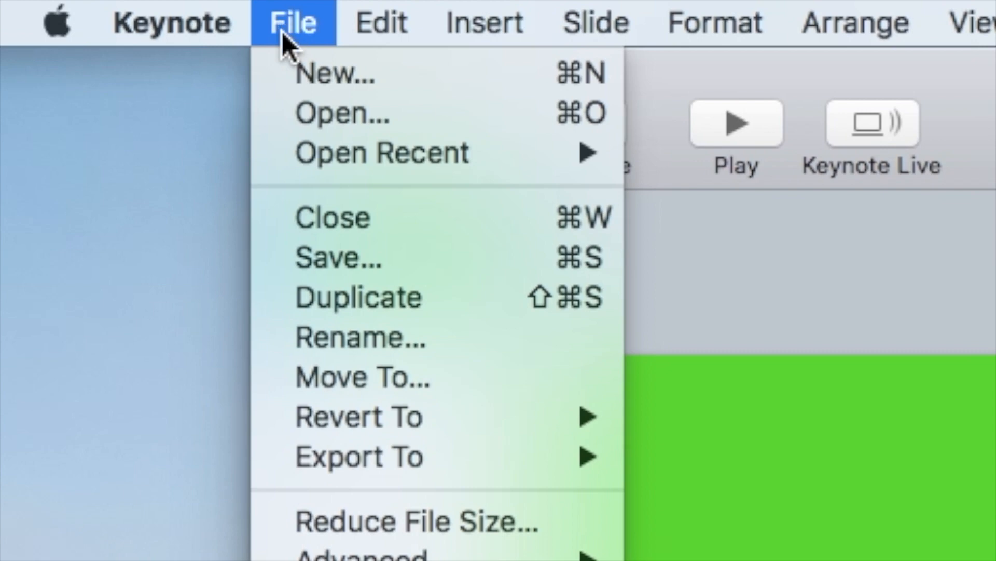
mouse_move(439, 461)
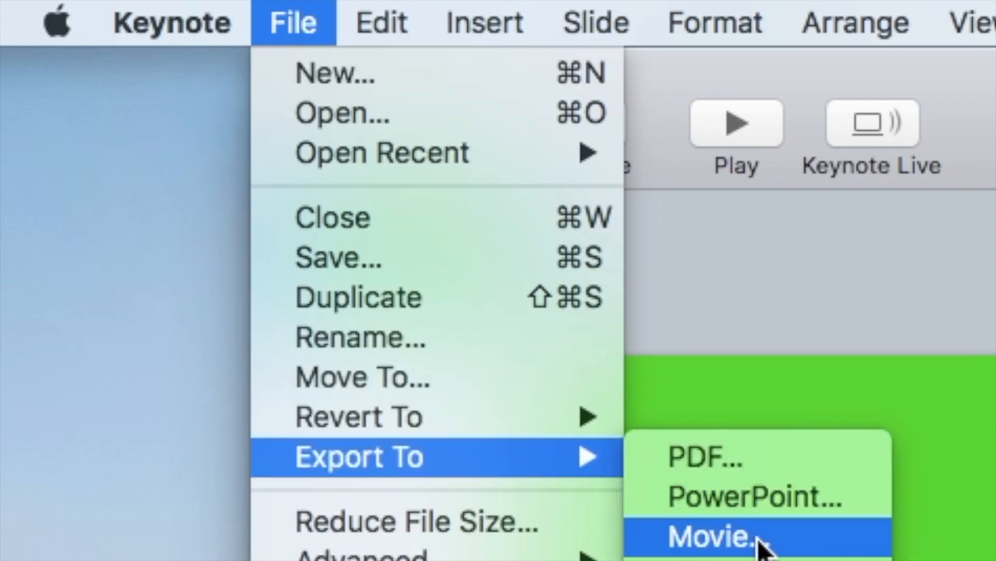
left_click(713, 540)
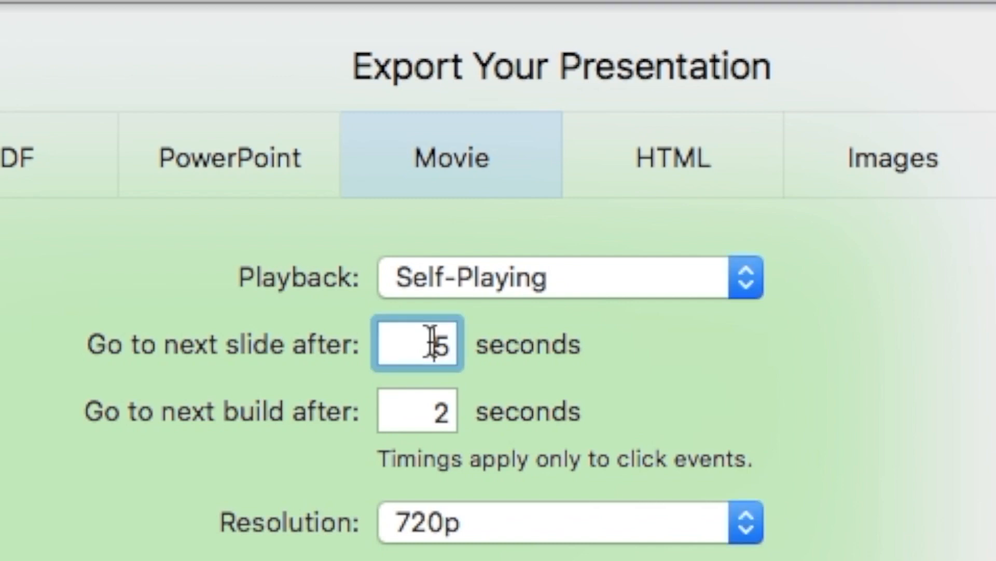
left_click_drag(431, 343, 464, 343)
type("0")
key("Tab")
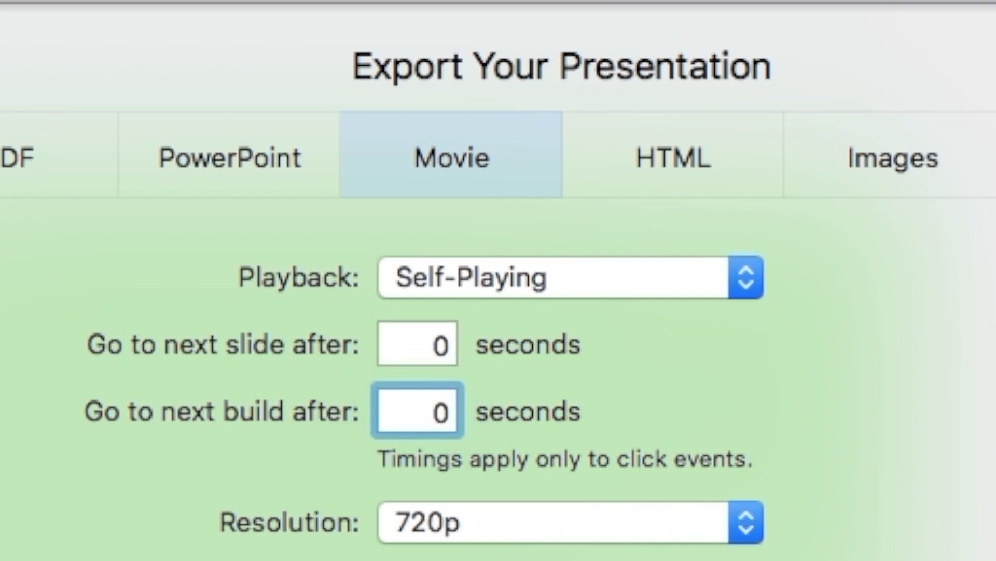
left_click(427, 506)
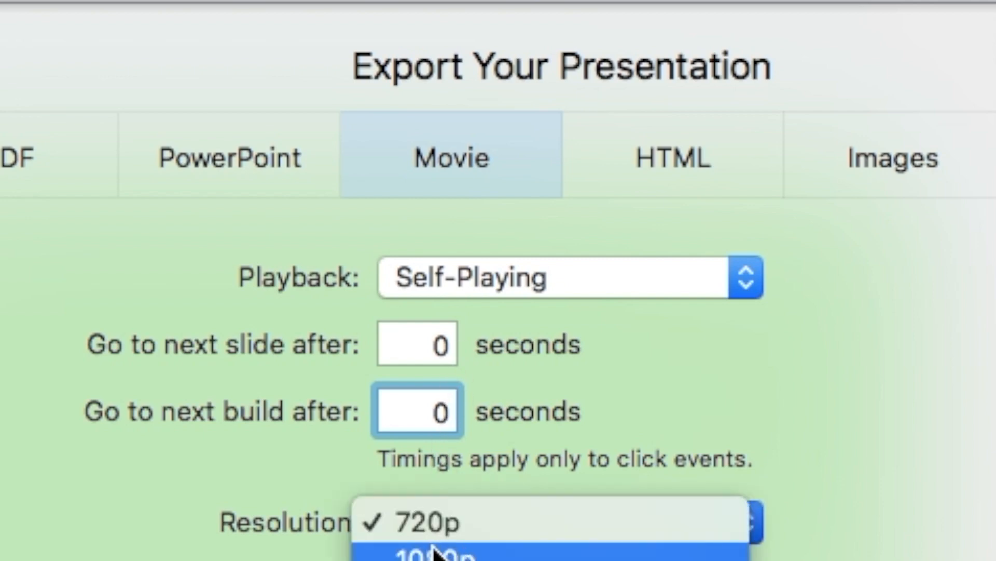
key("Escape")
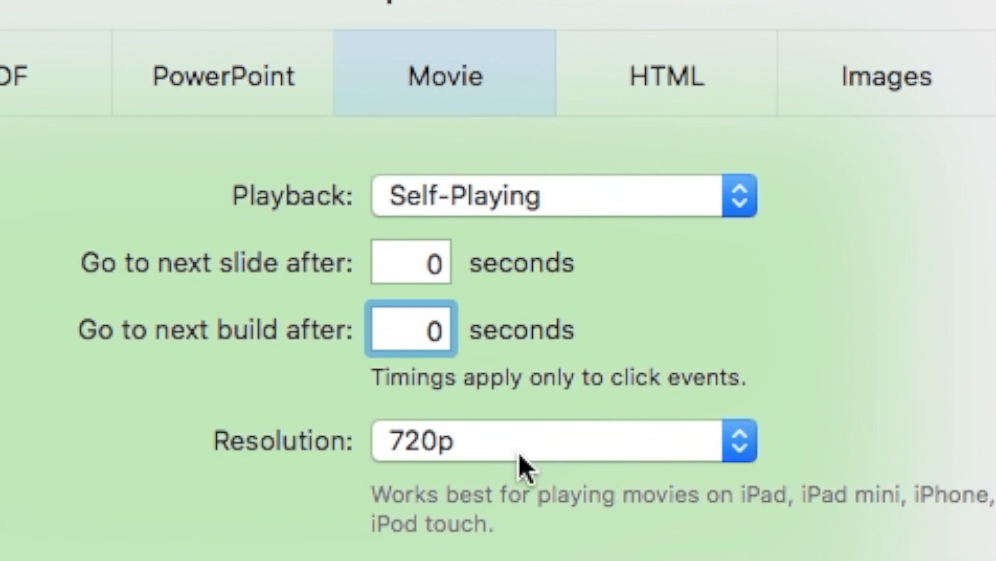
left_click(524, 531)
left_click(502, 478)
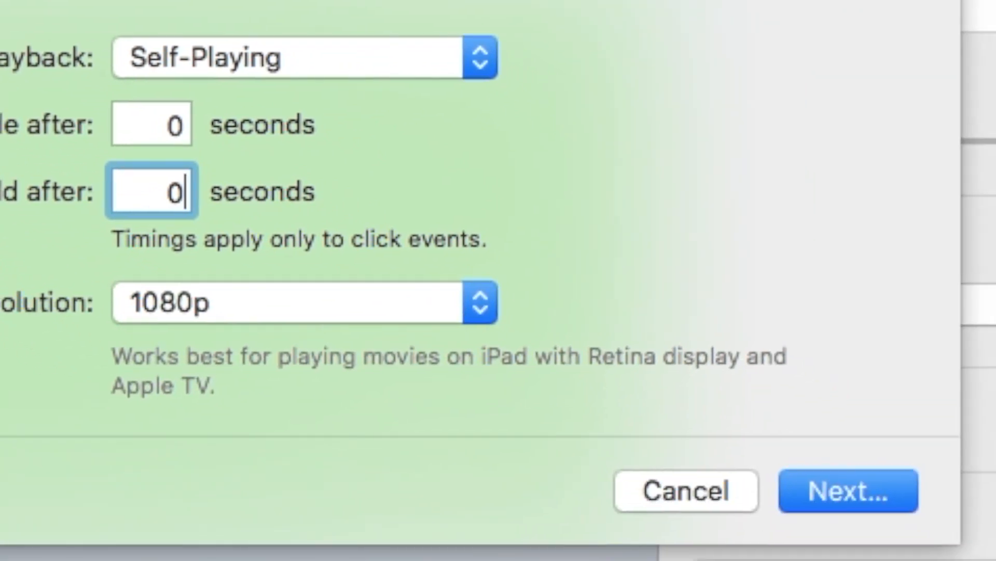
Name the exported movie Testing and save it.
left_click(868, 509)
type("Testing")
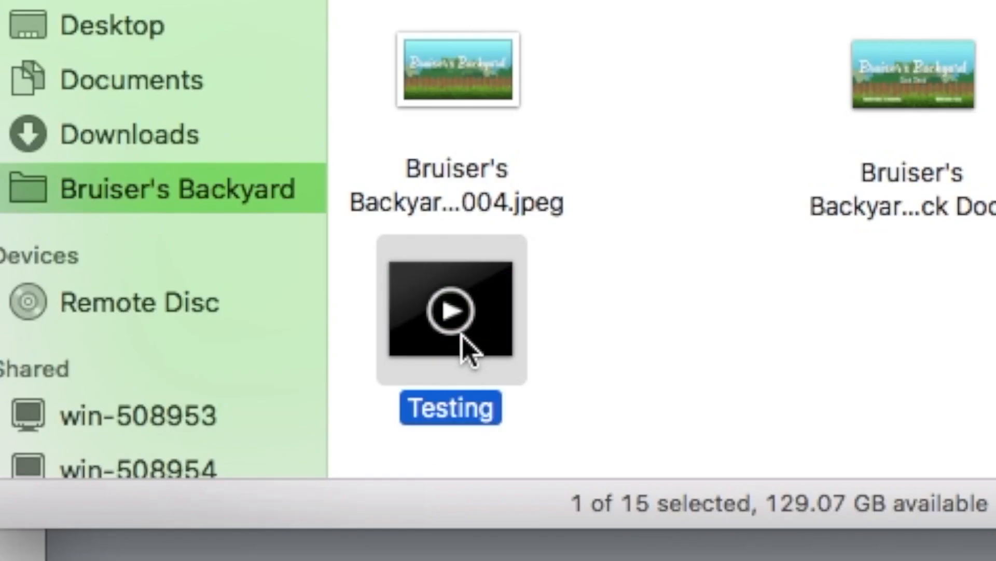
key("space")
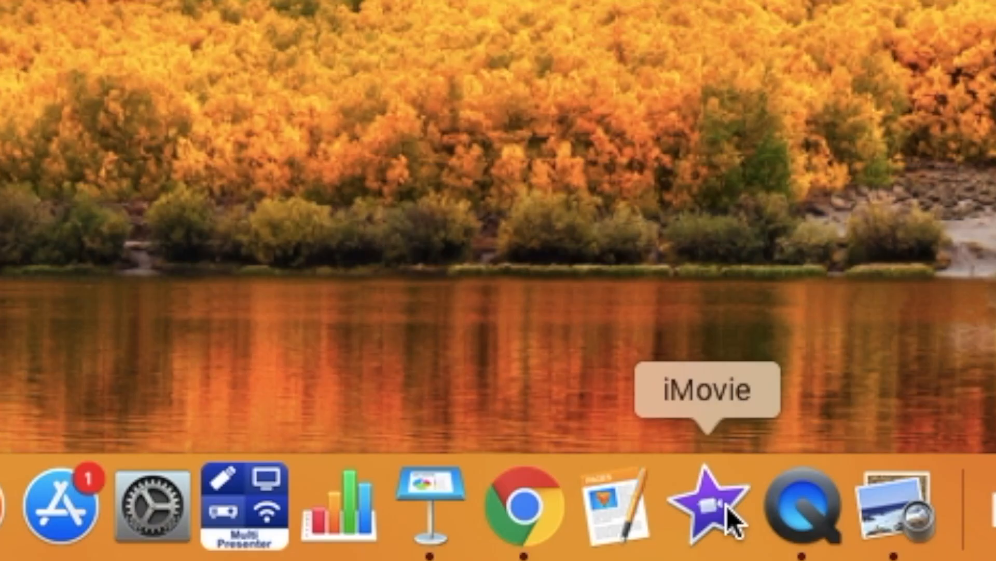
Launch iMovie and place the Testing title movie on the timeline above the webcam clip.
left_click(726, 506)
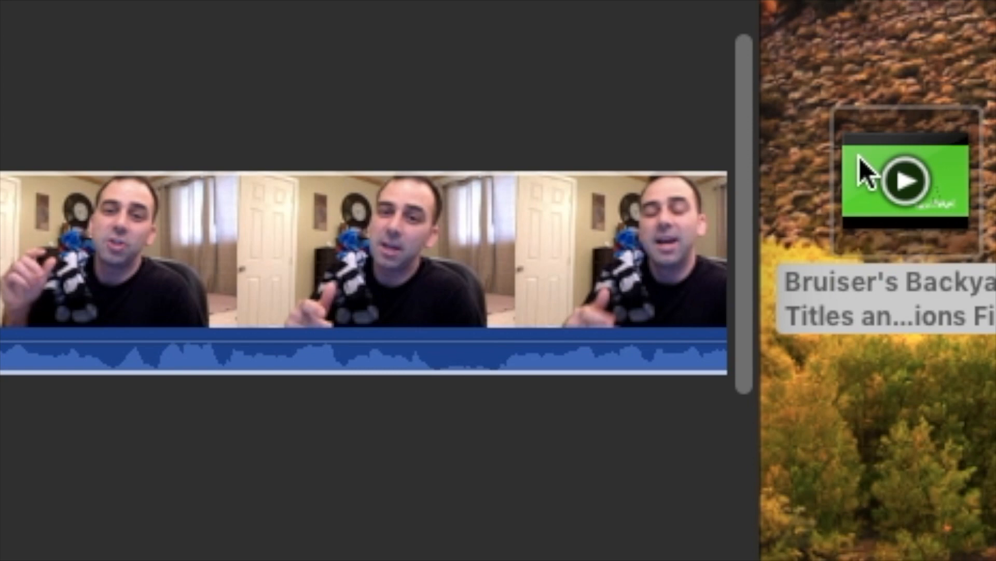
left_click_drag(859, 157, 9, 111)
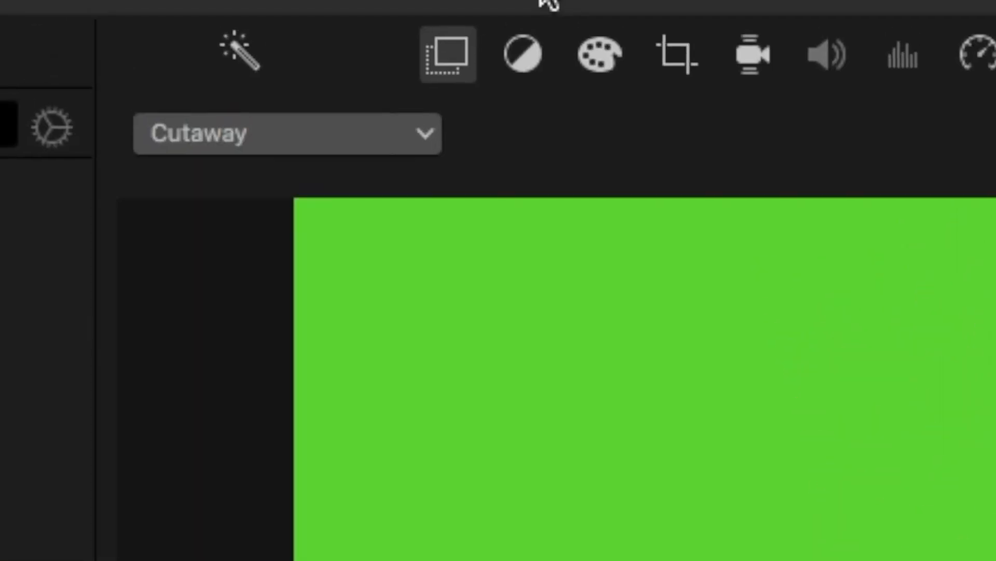
Switch the overlay from Cutaway to Green/Blue Screen and play back the keyed video.
left_click(274, 149)
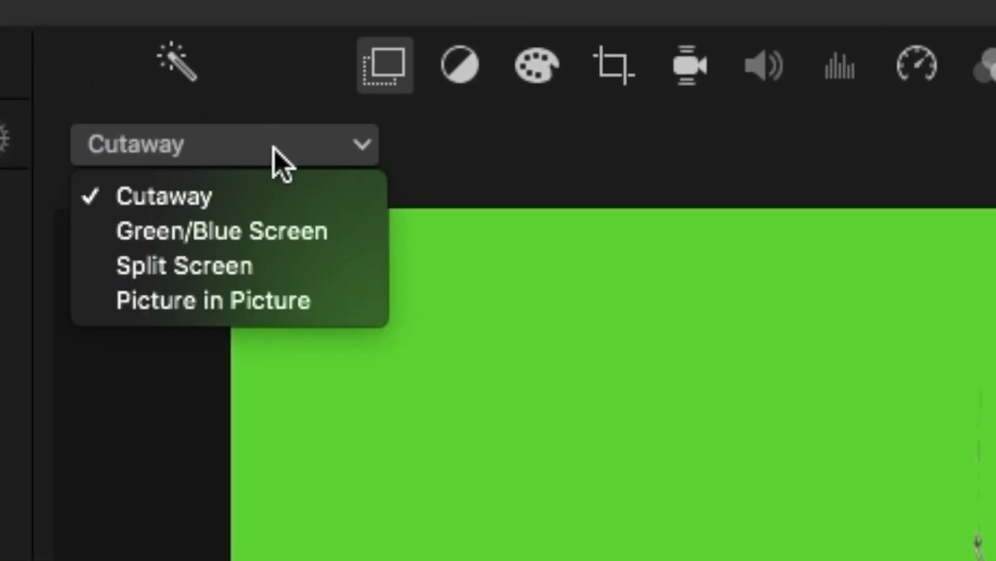
left_click(241, 231)
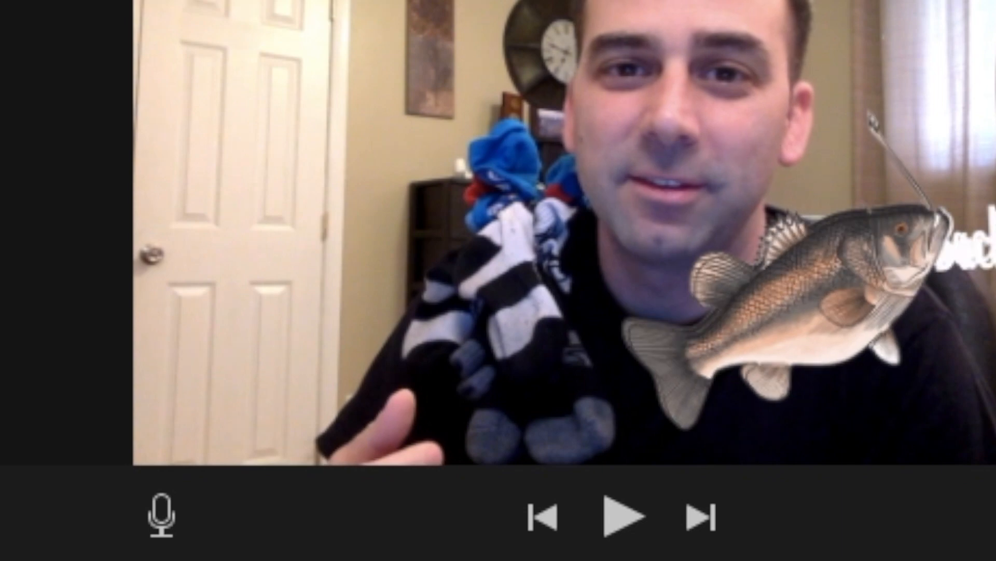
key("space")
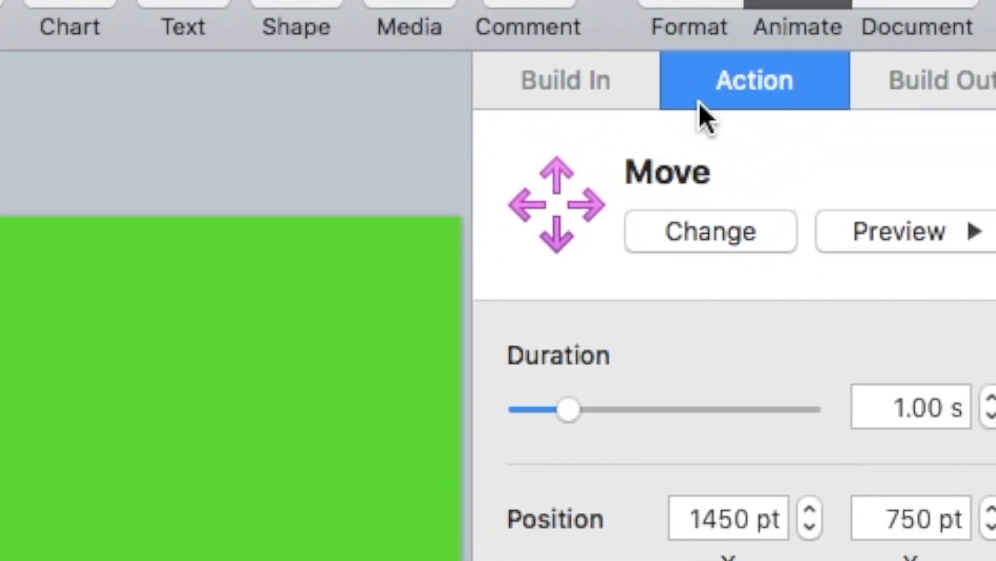
Set the title's action to None and drag it just above the slide's top edge.
left_click(731, 239)
left_click(607, 309)
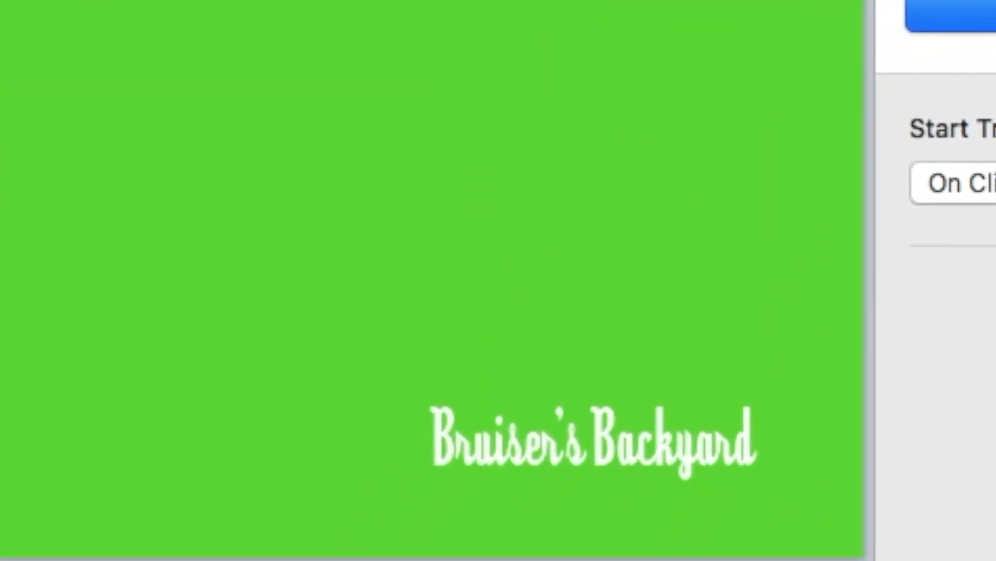
left_click_drag(627, 555, 644, 42)
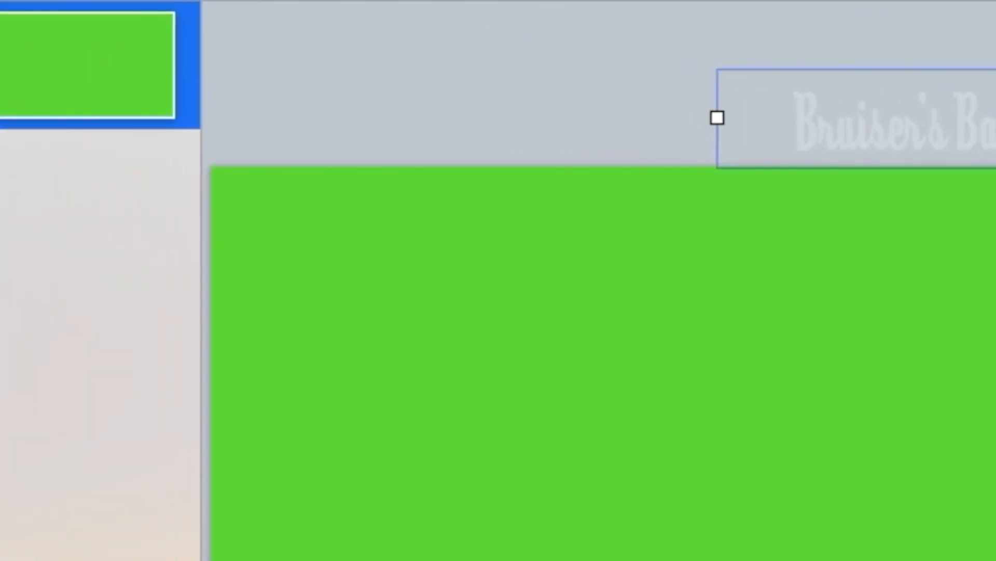
Duplicate the first slide twice, moving the title lower on slides 2 and 3.
left_click(173, 77)
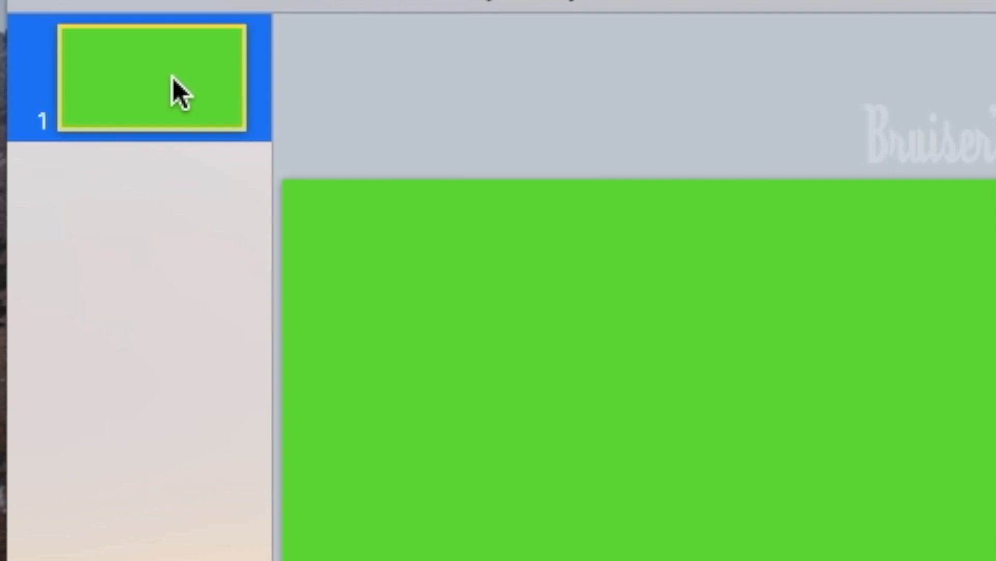
key("super+d")
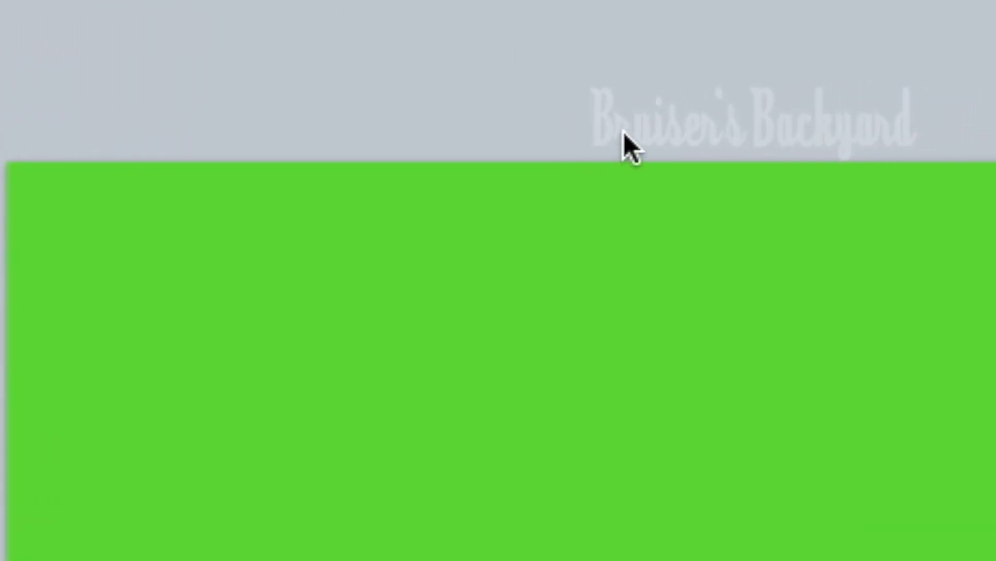
left_click(624, 132)
left_click_drag(623, 132, 659, 165)
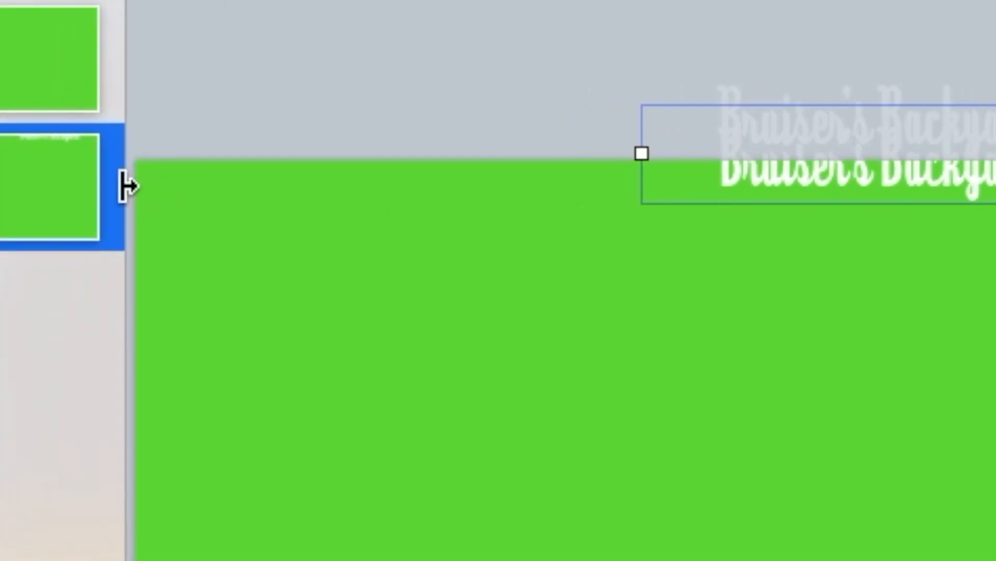
left_click(46, 185)
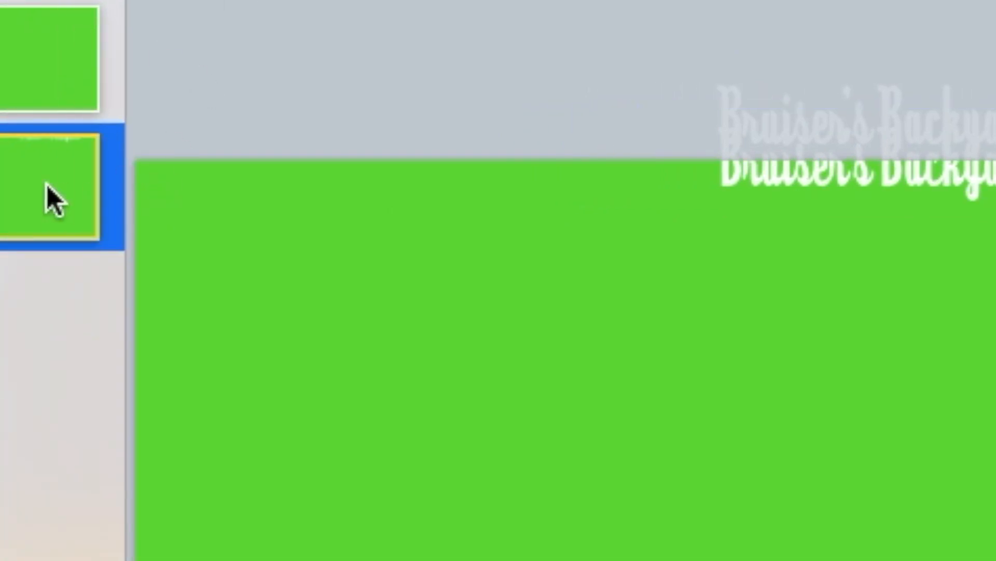
key("super+d")
left_click(767, 180)
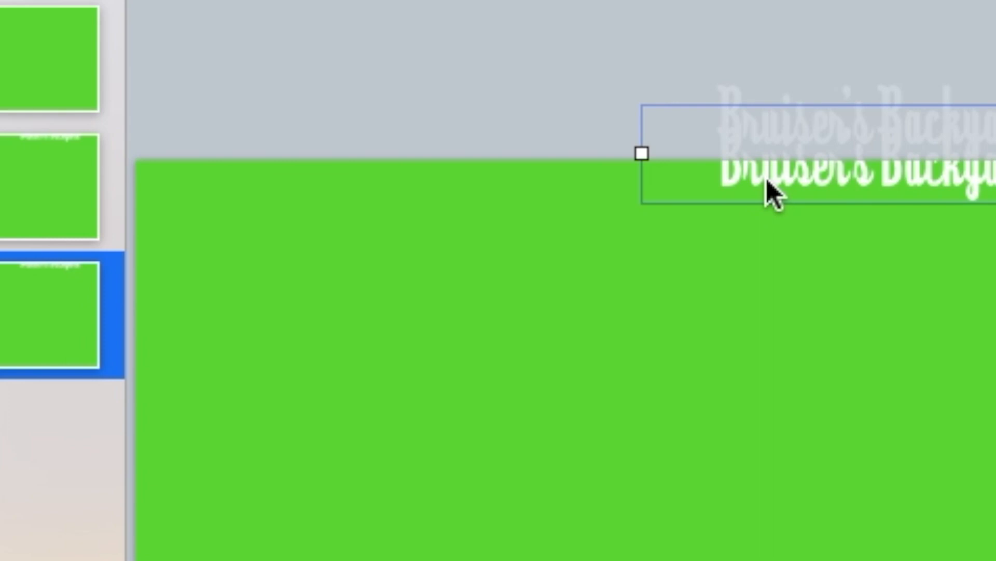
left_click_drag(767, 180, 768, 254)
Keep duplicating slides into slides 4–6, lowering the title further on slide 4.
left_click(53, 317)
key("ctrl+d")
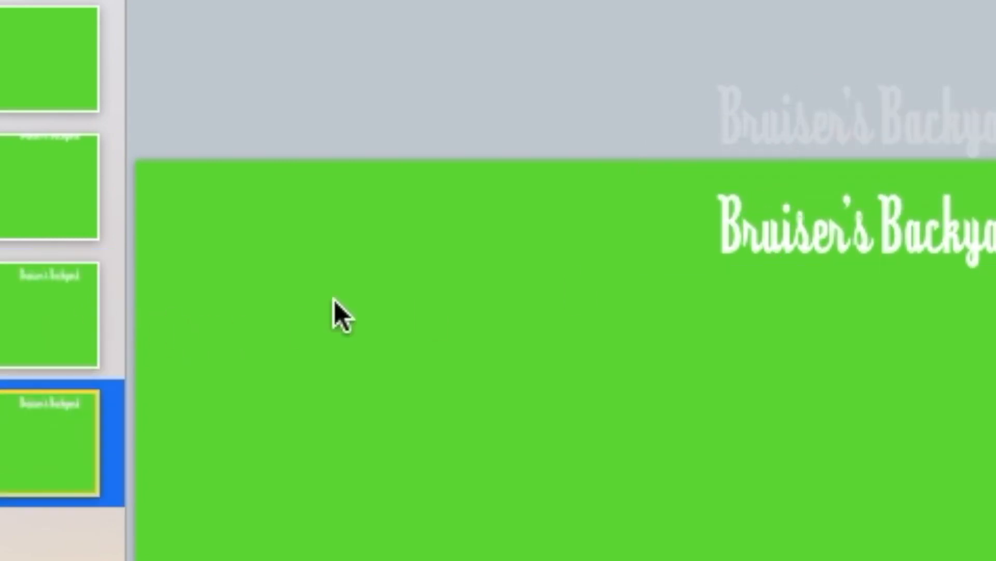
left_click_drag(769, 238, 785, 464)
left_click(71, 425)
key("ctrl+d")
left_click(798, 334)
left_click(56, 536)
key("super+d")
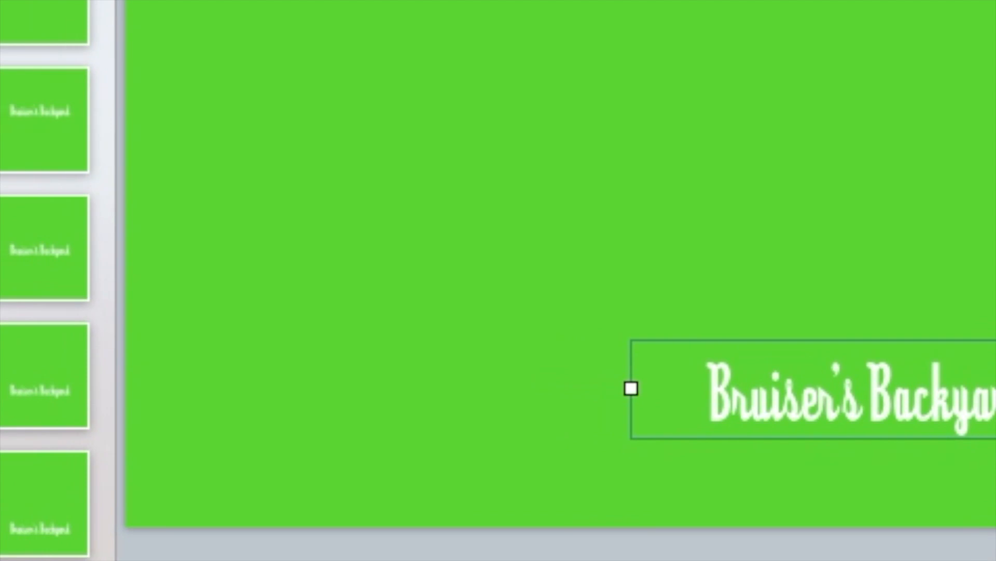
Step through the slides from slide 1 to watch the title descend.
scroll(246, 258, "up", 5)
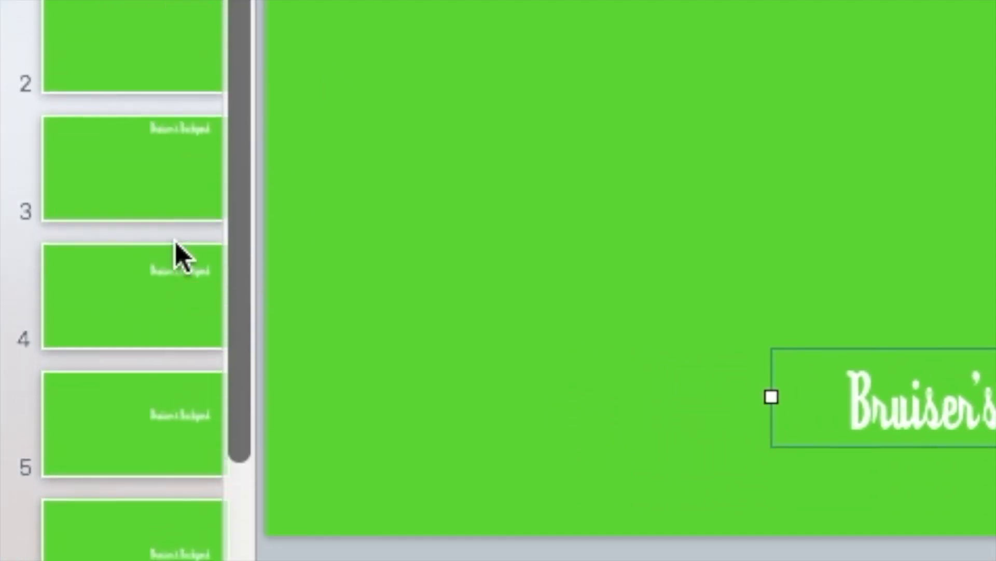
left_click(114, 0)
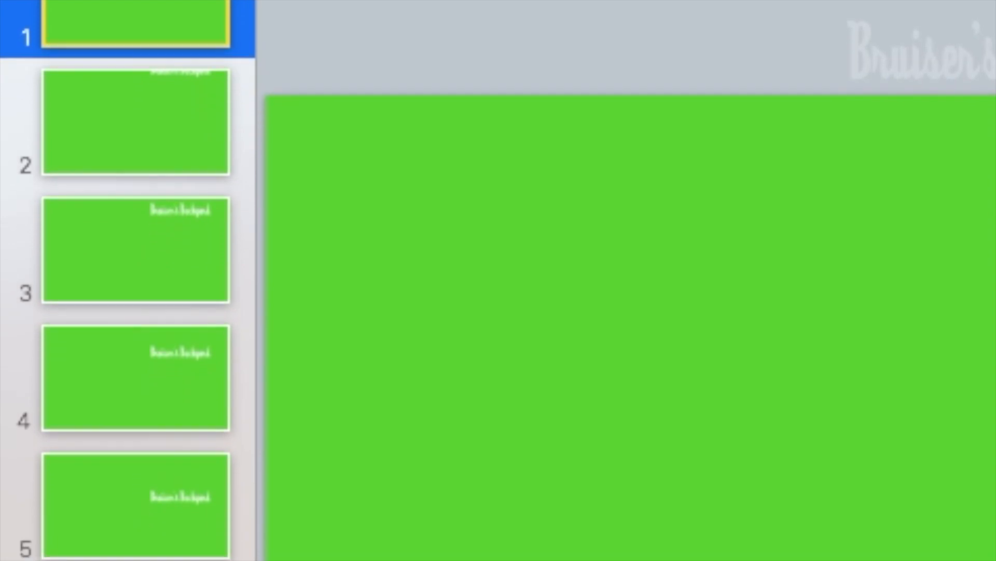
key("Down")
key("Down")
key("Down")
key("Down")
key("Down")
key("Down")
key("Down")
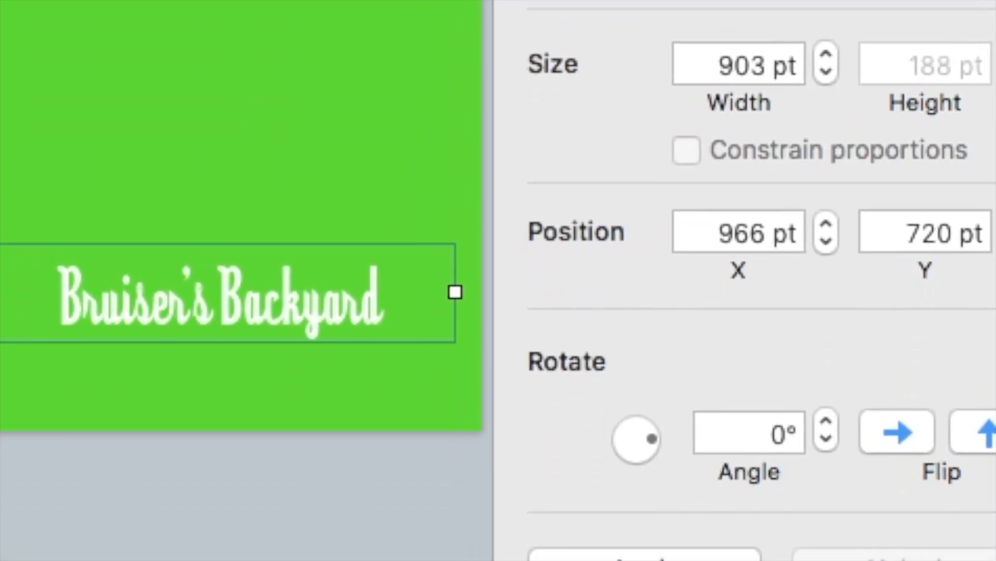
Tilt the title down-right, then duplicate the slide as slide 11 and tilt it slightly up-right.
left_click_drag(697, 443, 696, 442)
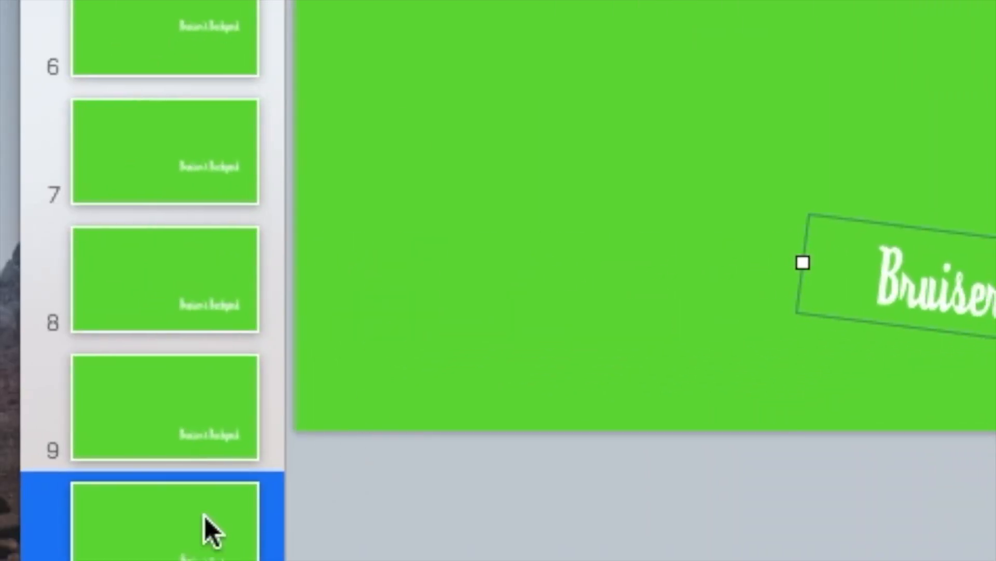
left_click(205, 516)
key("super+d")
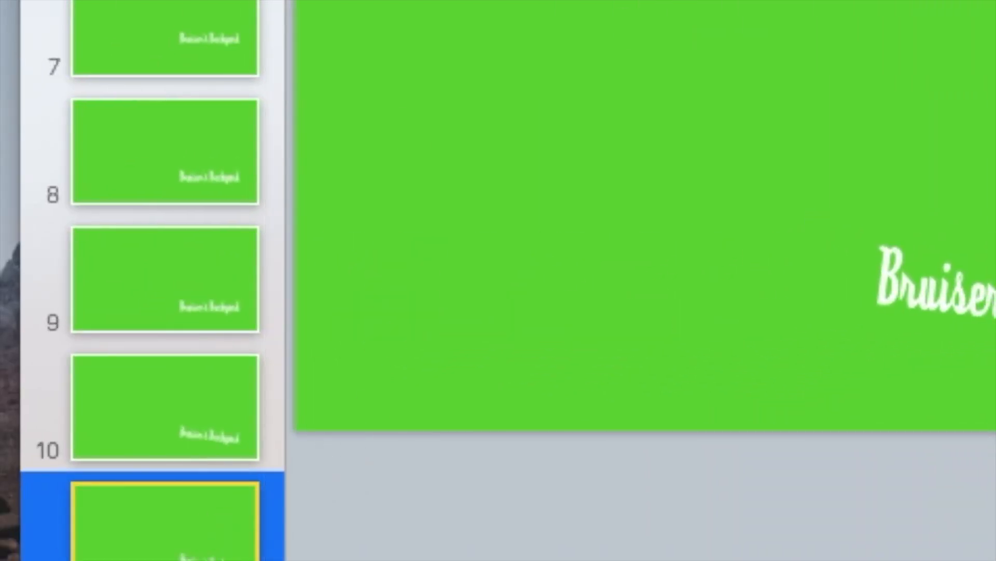
left_click(502, 311)
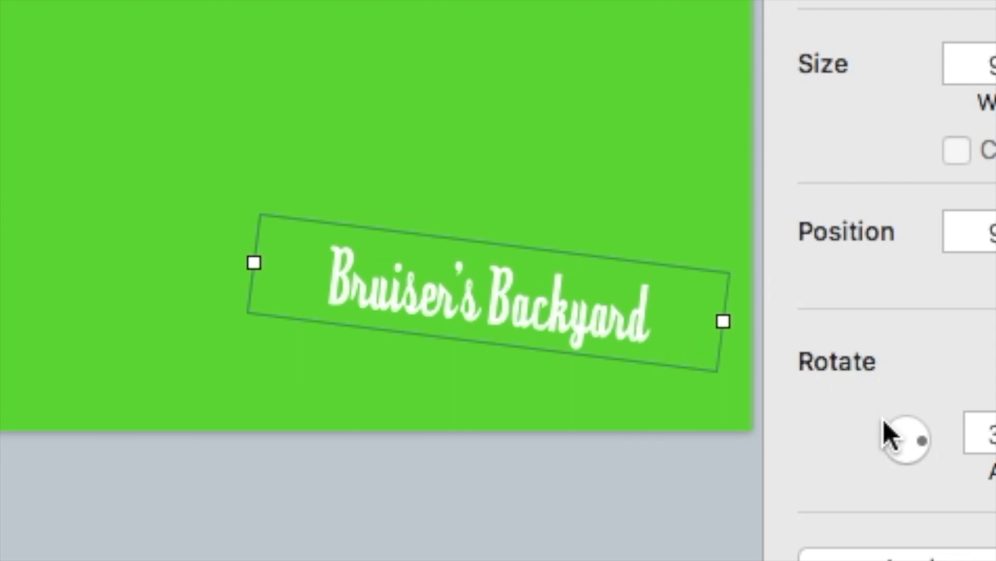
left_click_drag(921, 440, 923, 438)
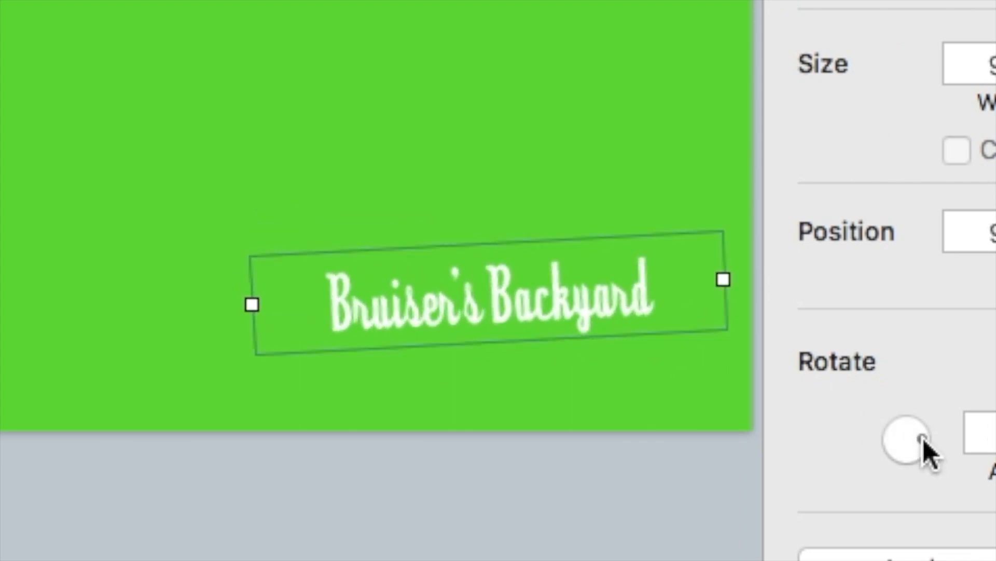
Step up and down through the slides to preview the title's motion.
left_click(129, 279)
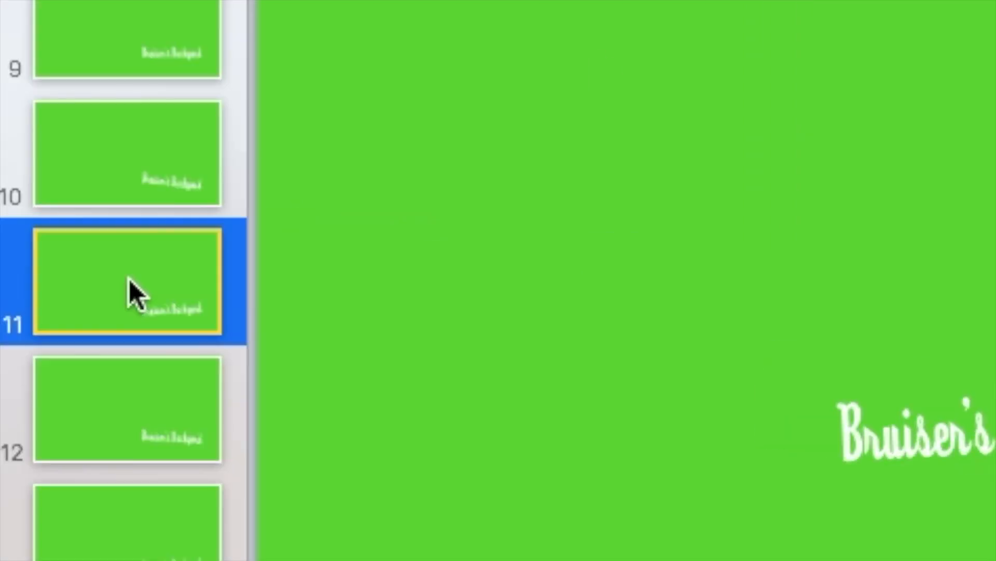
key("Up")
key("Up")
key("Up")
key("Up")
key("Up")
key("Up")
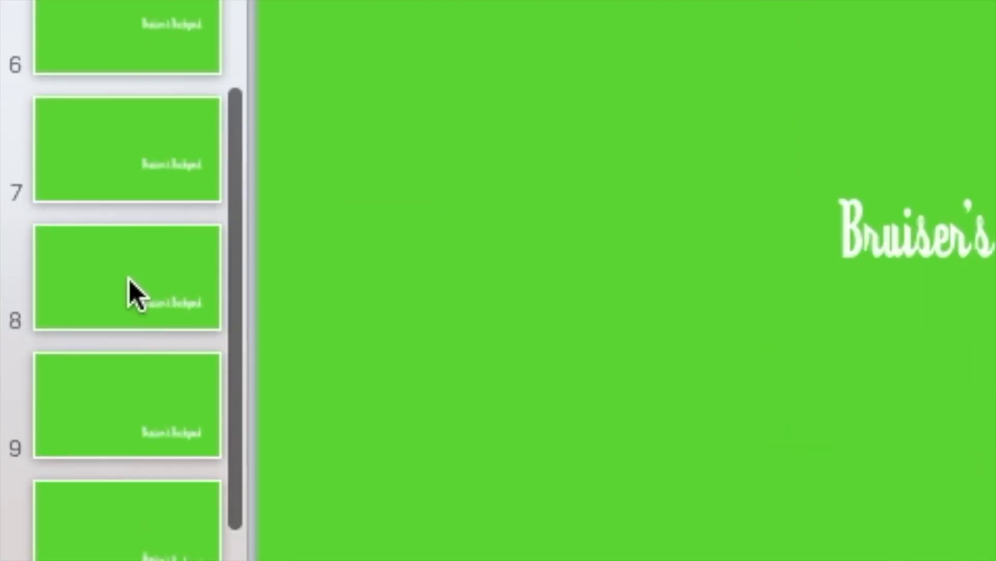
key("Up")
key("Up")
key("Up")
key("Down")
key("Down")
key("Down")
key("Down")
key("Down")
key("Down")
key("Down")
key("Down")
key("Down")
key("Down")
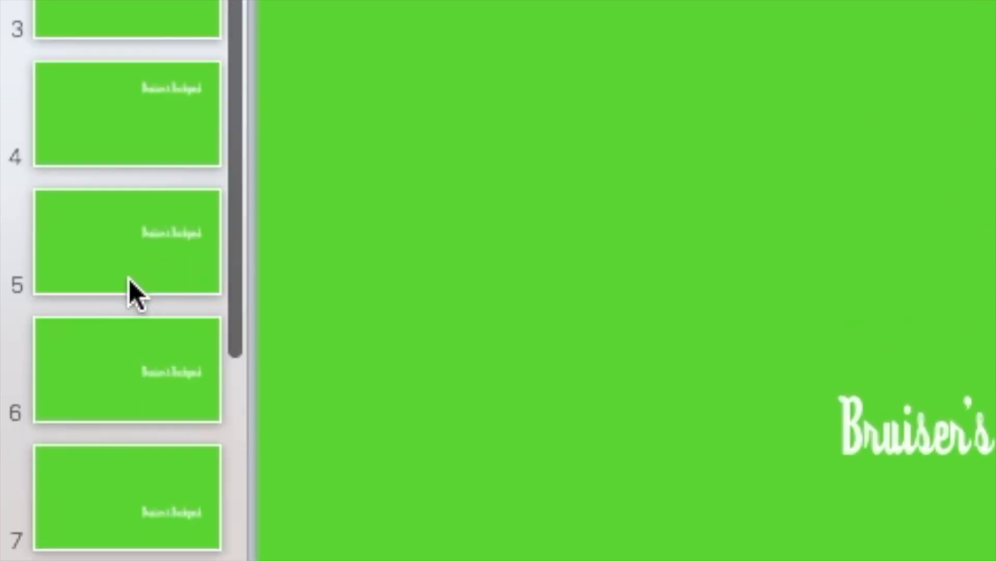
key("Down")
key("Down")
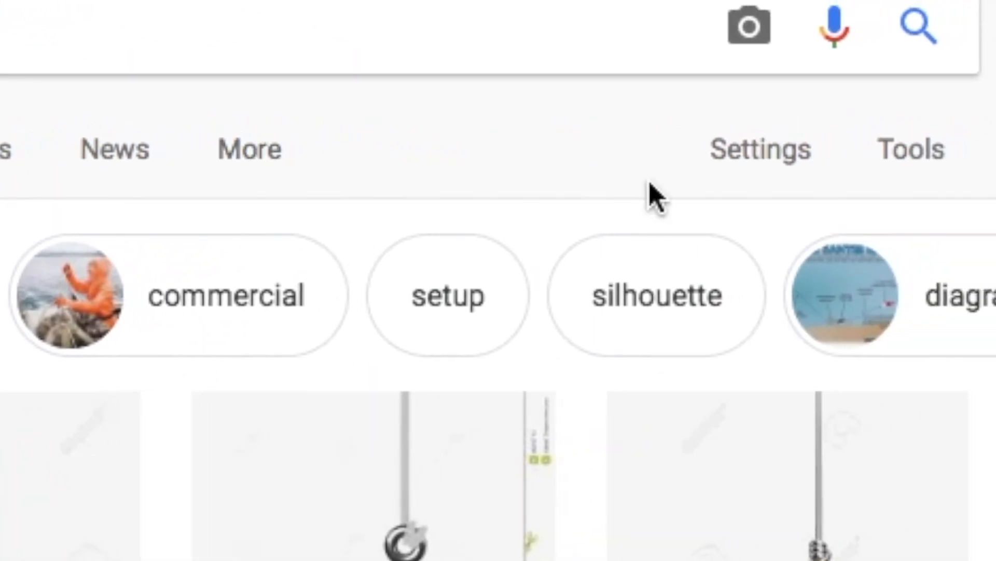
Limit the fishing hook results to Large images and drag the first hook photo onto the slide.
left_click(925, 159)
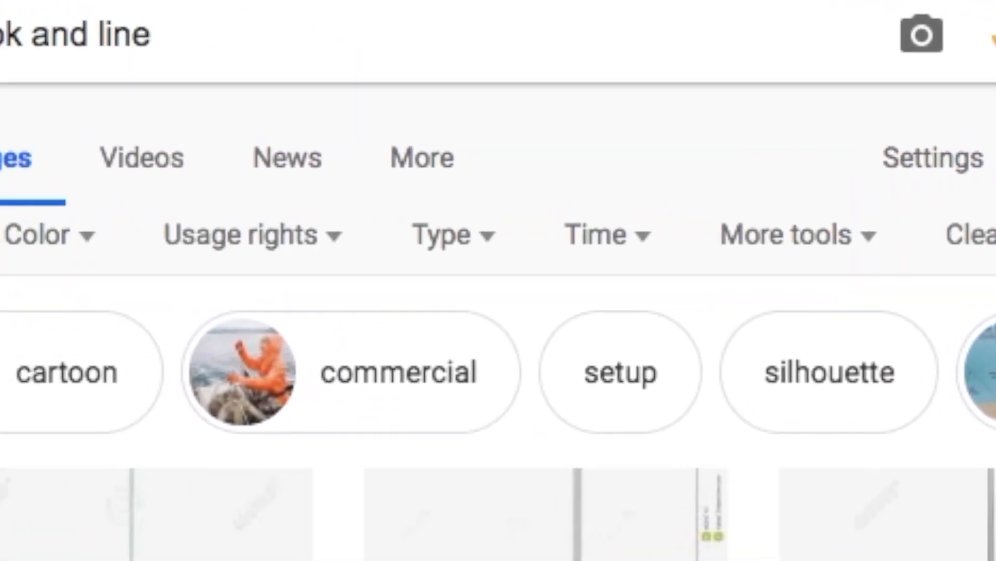
left_click(117, 248)
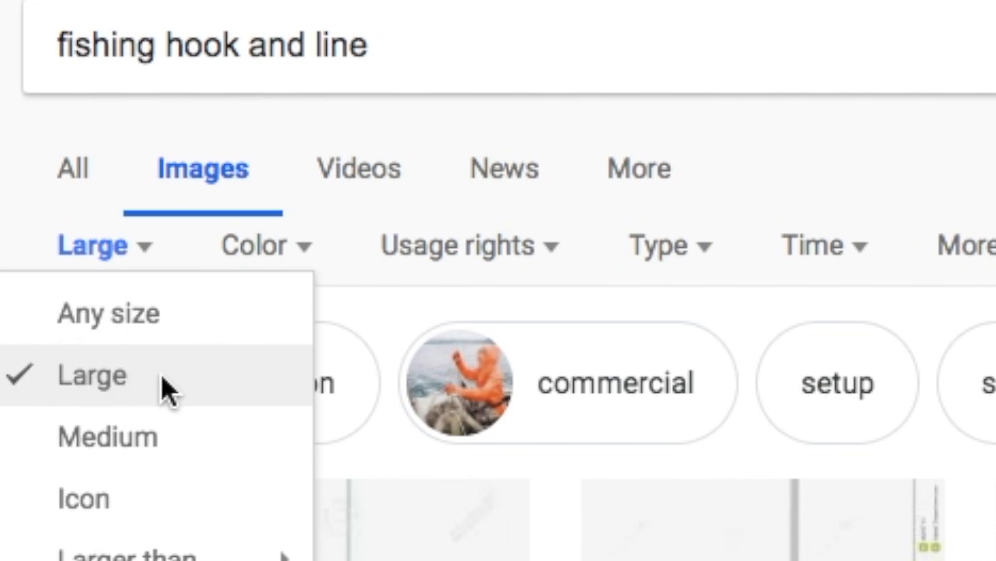
left_click(681, 258)
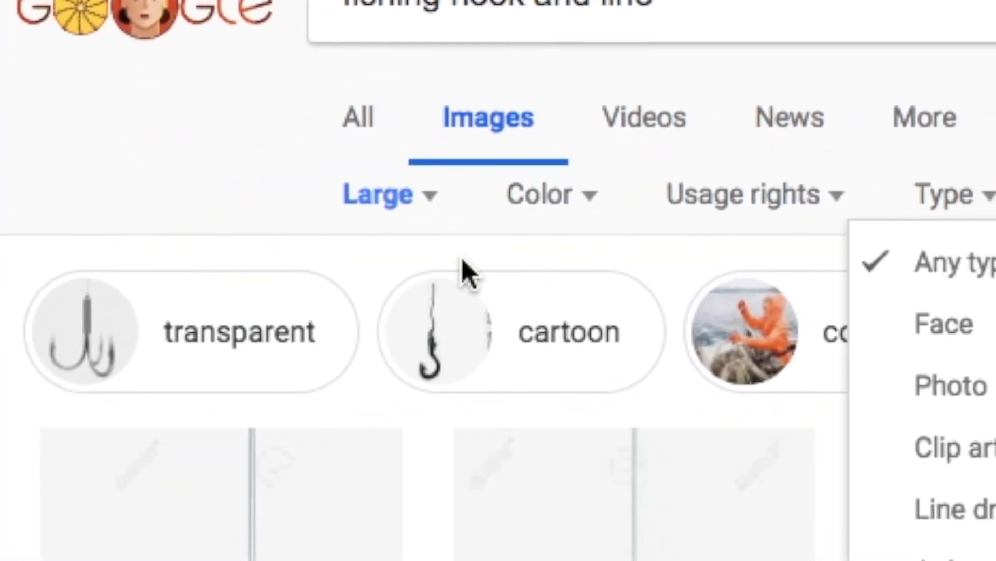
scroll(463, 271, "down", 6)
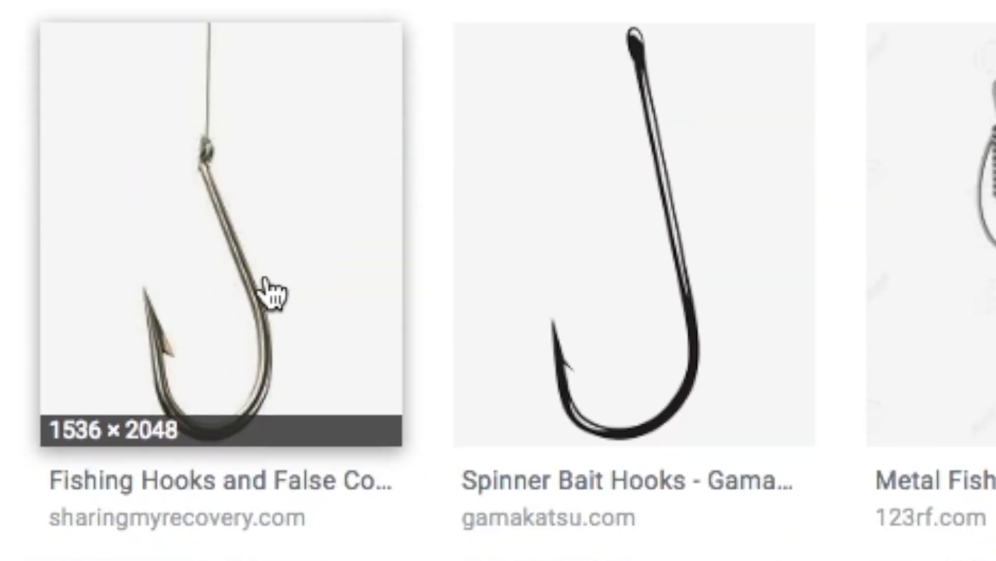
left_click(232, 239)
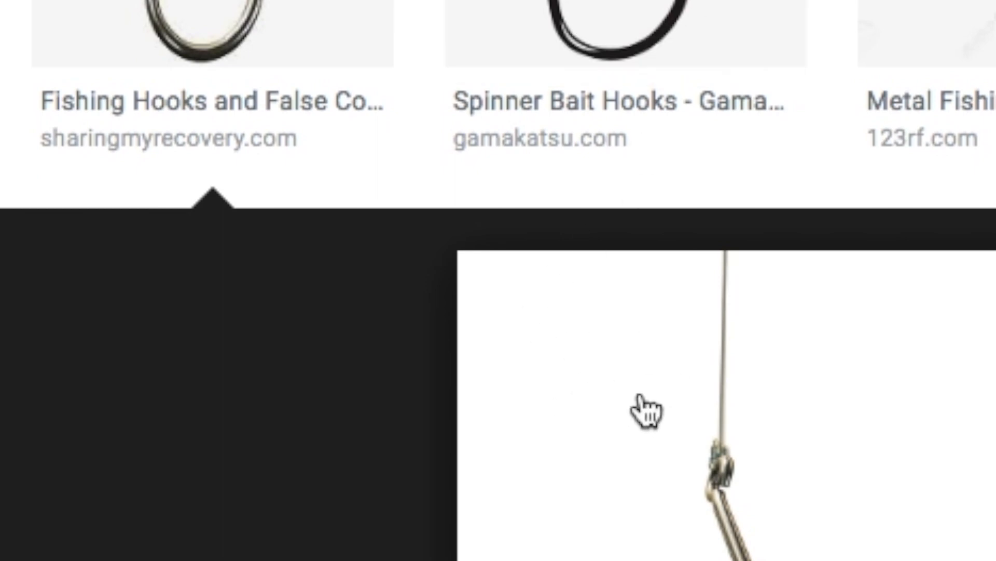
left_click_drag(644, 396, 572, 369)
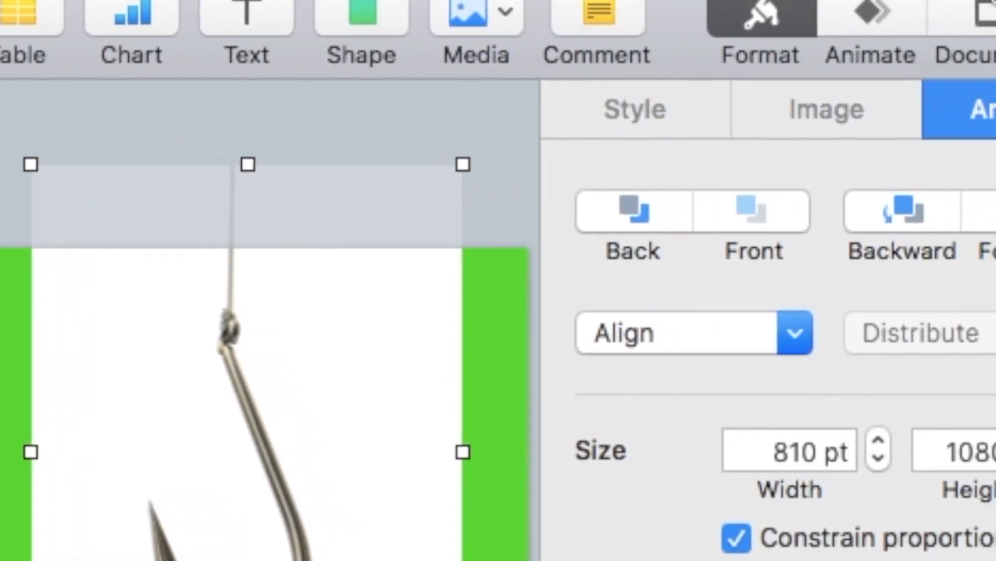
Remove the hook photo's white background with Instant Alpha and move it down-right.
left_click(809, 117)
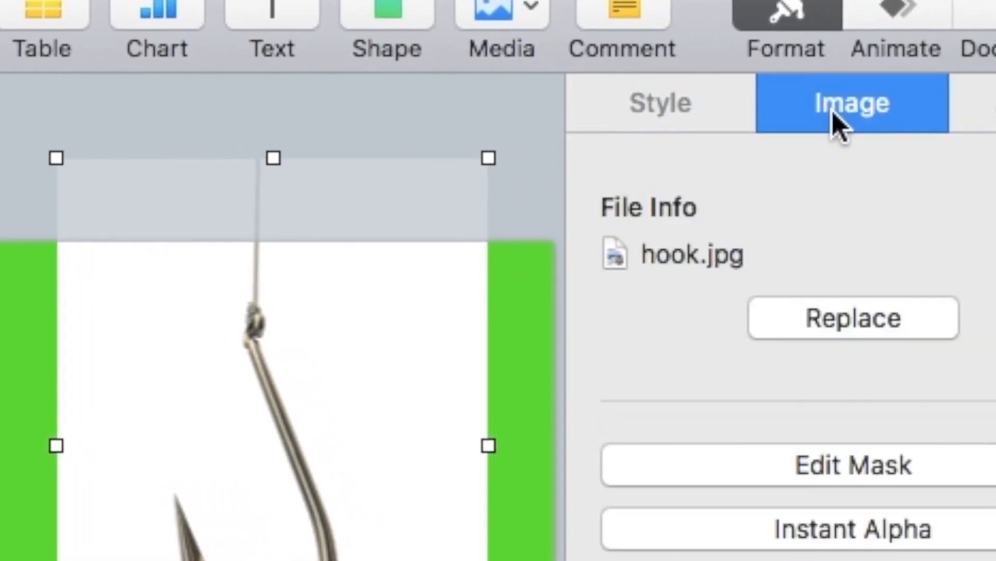
left_click(718, 521)
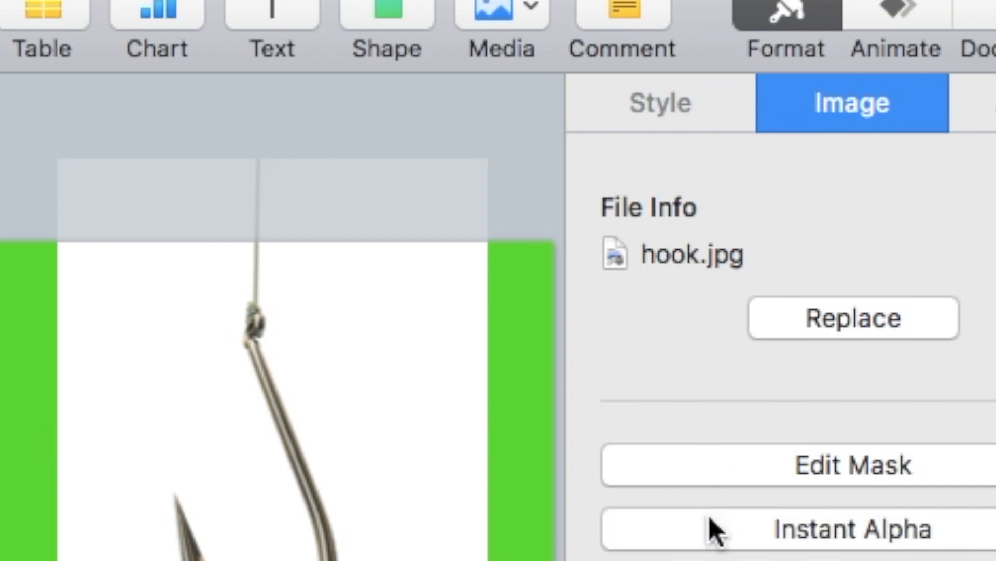
left_click_drag(383, 402, 408, 382)
left_click(527, 142)
left_click_drag(255, 346, 370, 405)
Crop the photo to a short piece of fishing line and align it with the hook's line.
double_click(370, 405)
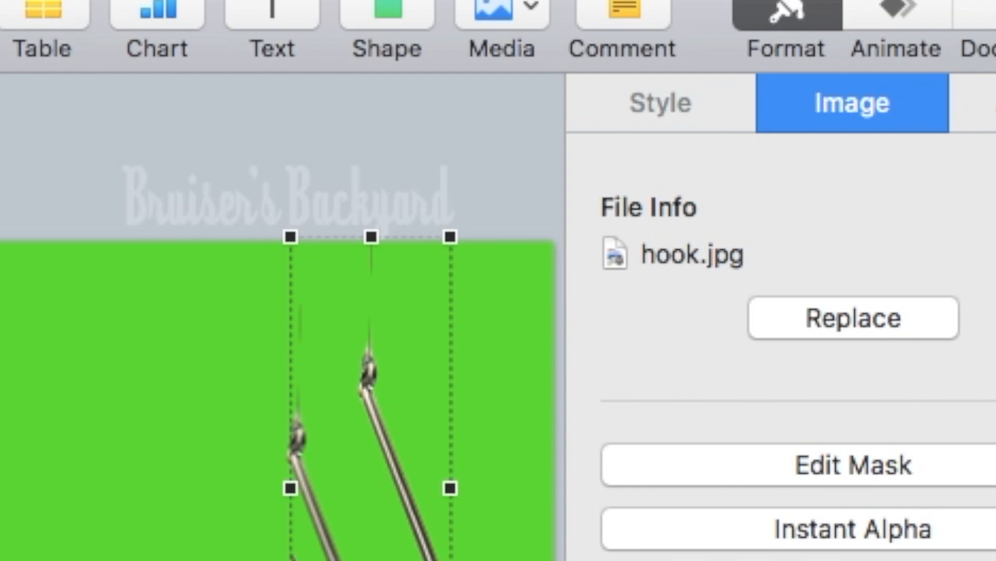
left_click_drag(408, 558, 409, 349)
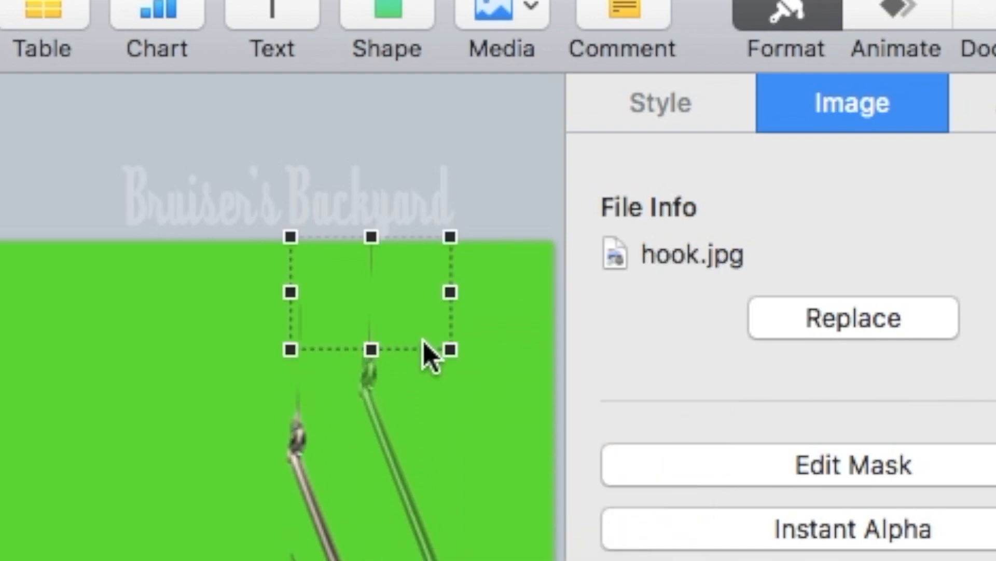
left_click(497, 305)
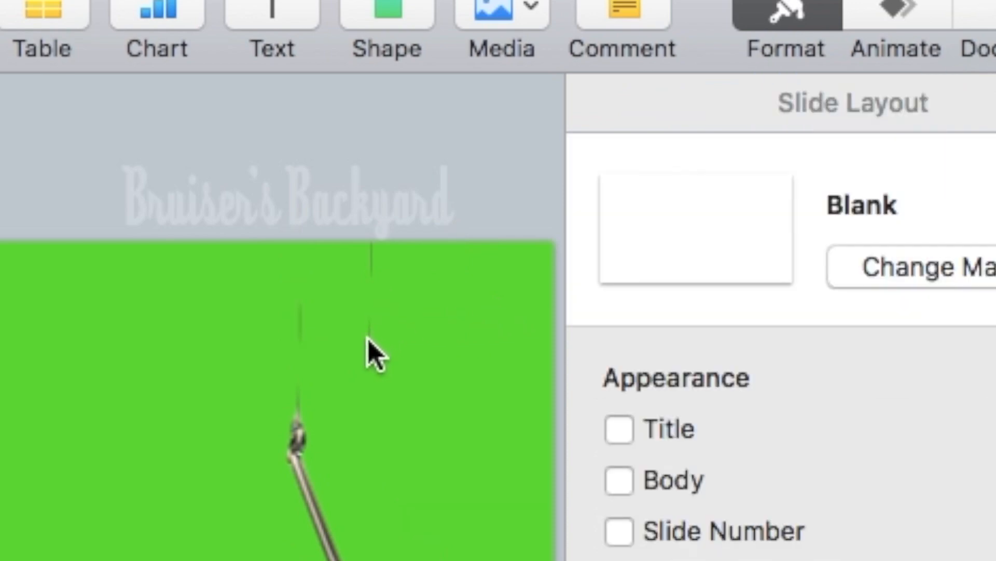
left_click(375, 267)
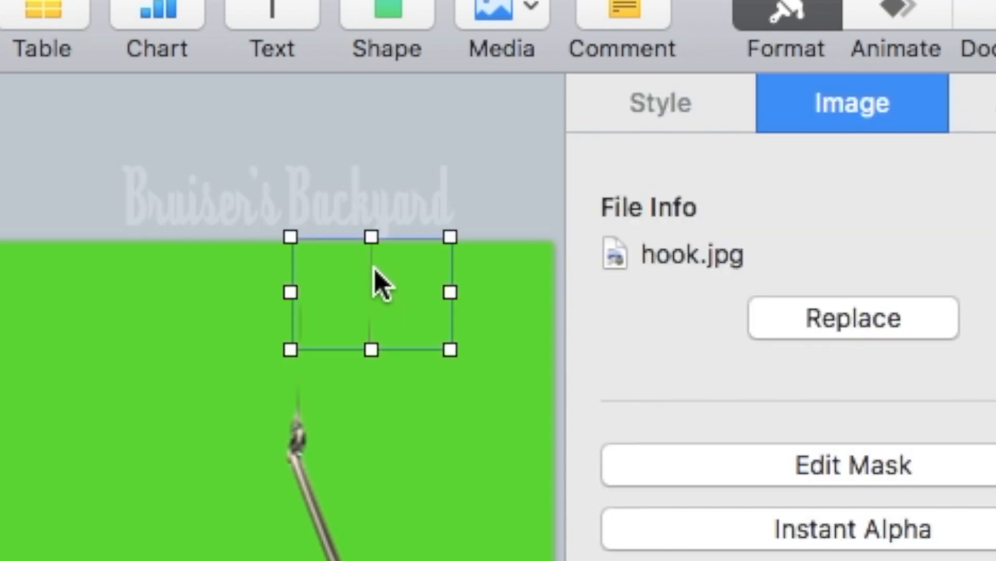
key("Left")
key("Left")
key("Left")
key("Left")
key("Left")
key("Left")
key("Left")
key("Left")
key("Left")
key("Left")
key("Left")
key("Left")
key("Left")
key("Left")
left_click_drag(374, 269, 363, 288)
key("super+z")
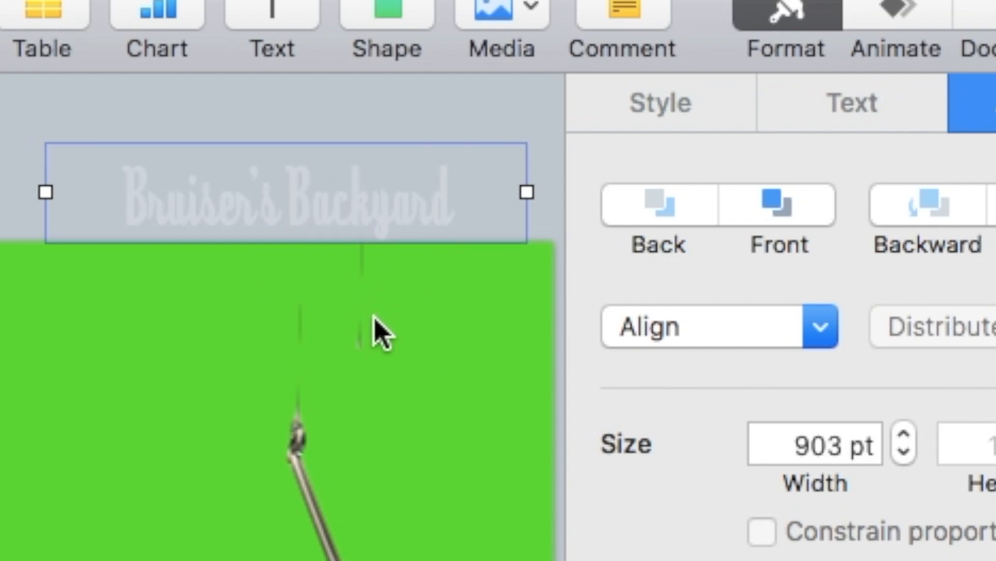
left_click_drag(355, 335, 300, 358)
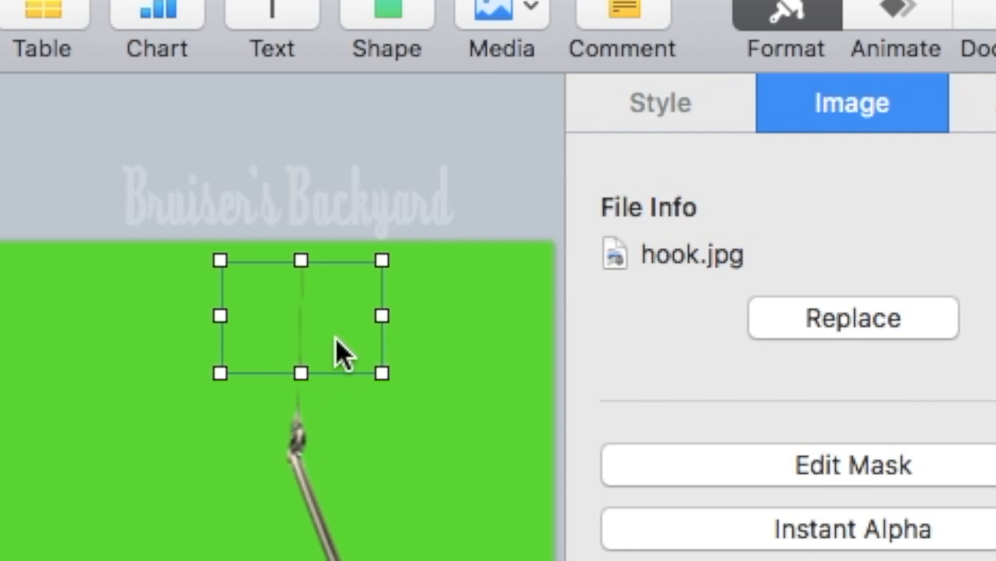
Duplicate the line piece and marquee-select all the hook and line pieces.
key("super+d")
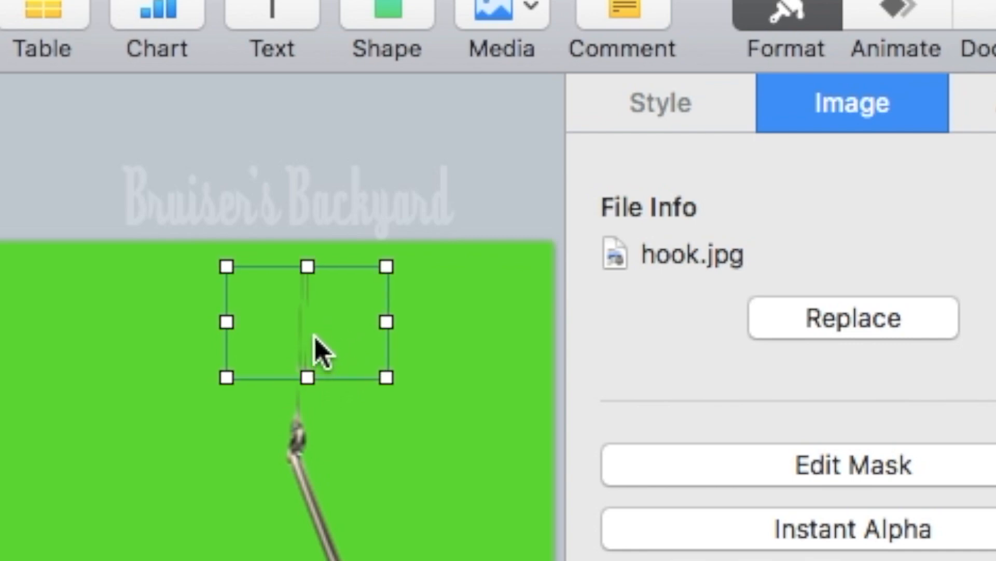
left_click(313, 259)
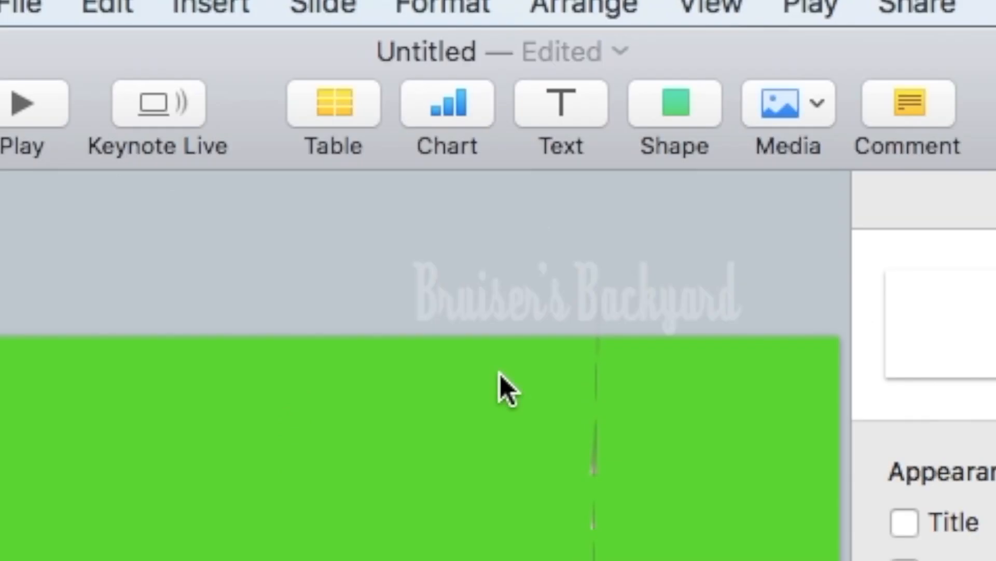
left_click_drag(500, 376, 608, 547)
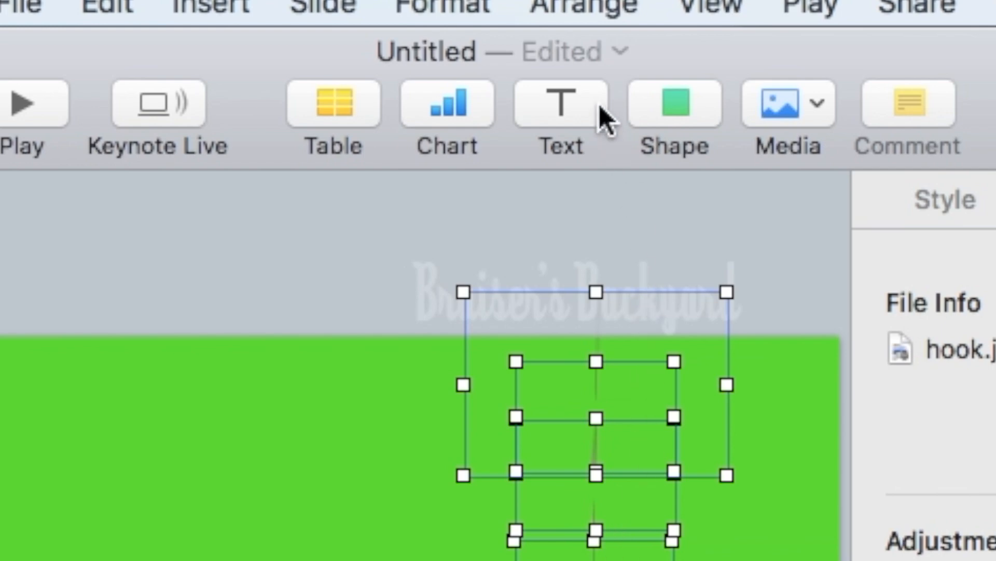
Group the hook and line pieces and move the line group upward.
left_click(594, 6)
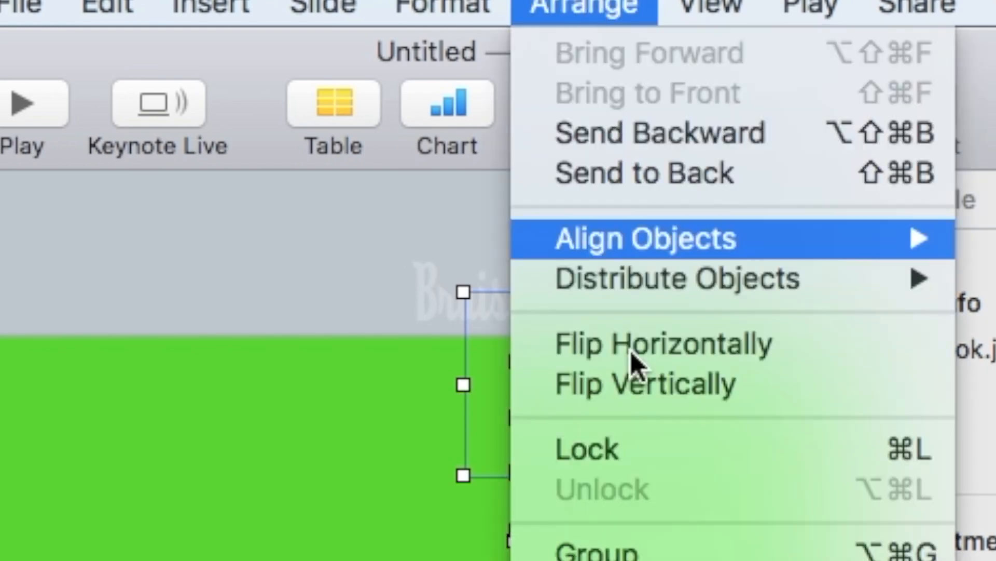
left_click(600, 551)
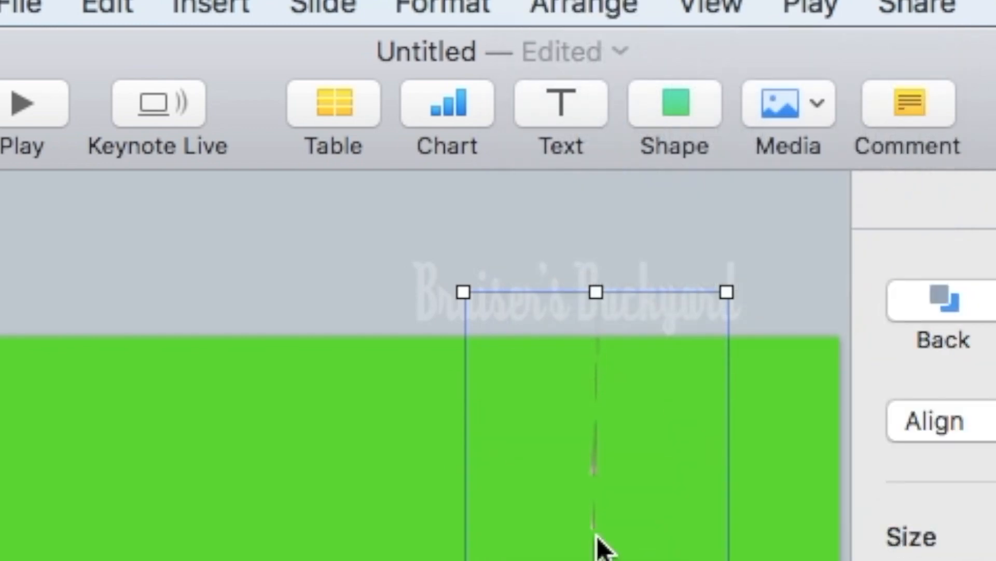
left_click(596, 511)
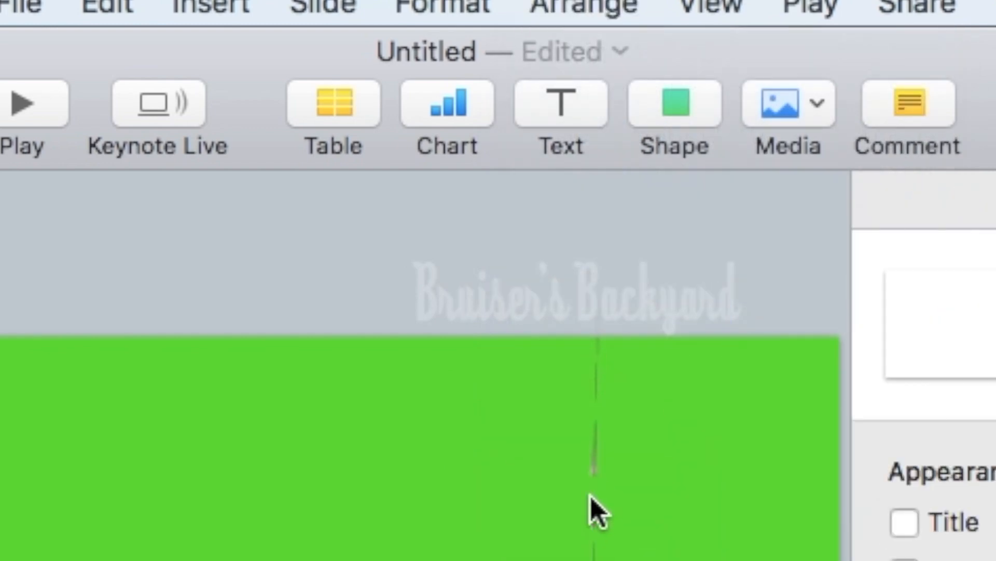
left_click_drag(598, 560, 591, 518)
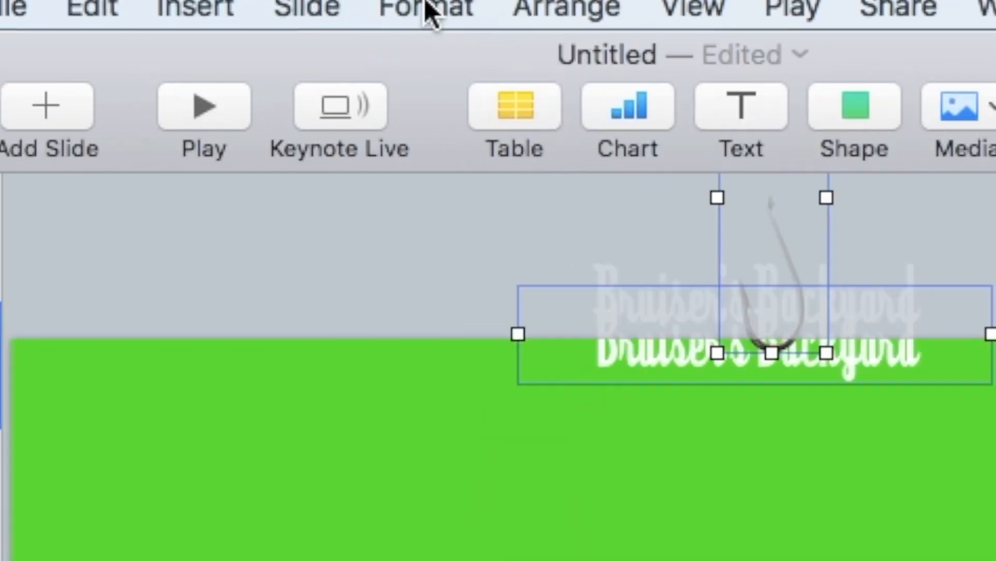
Group the hook with the title, move it lower, and bring the title to the front.
left_click(573, 8)
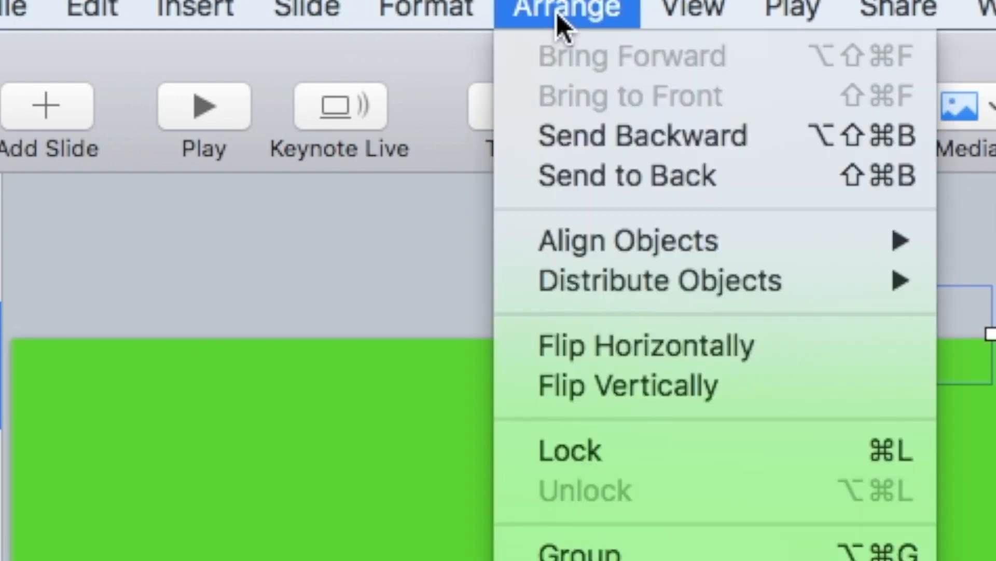
left_click(571, 551)
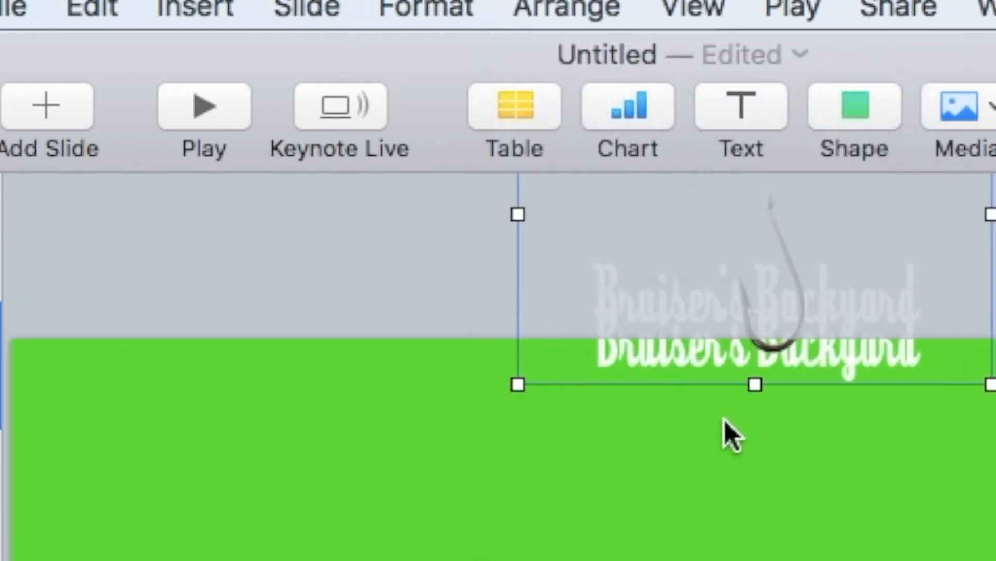
left_click_drag(739, 357, 726, 453)
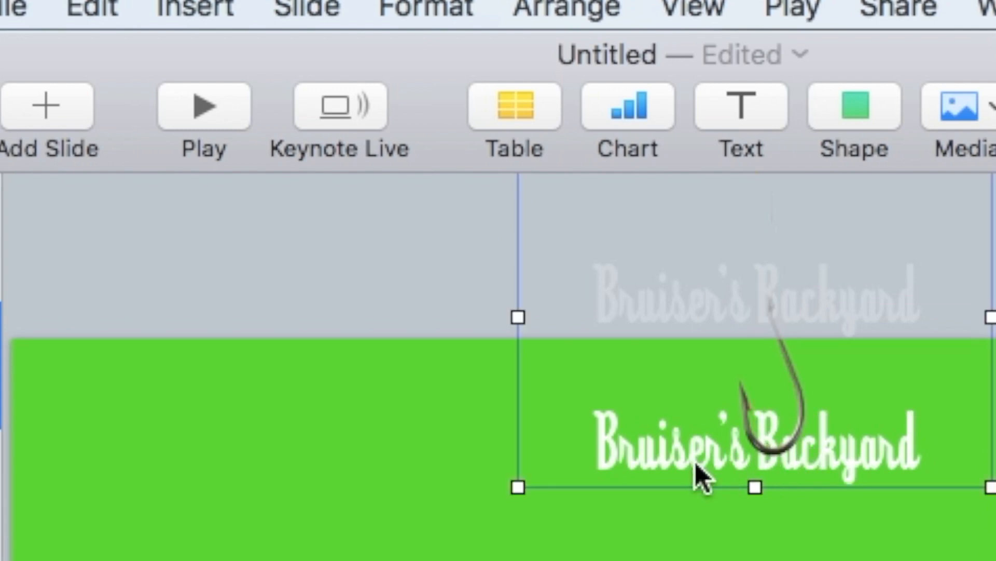
left_click(707, 454)
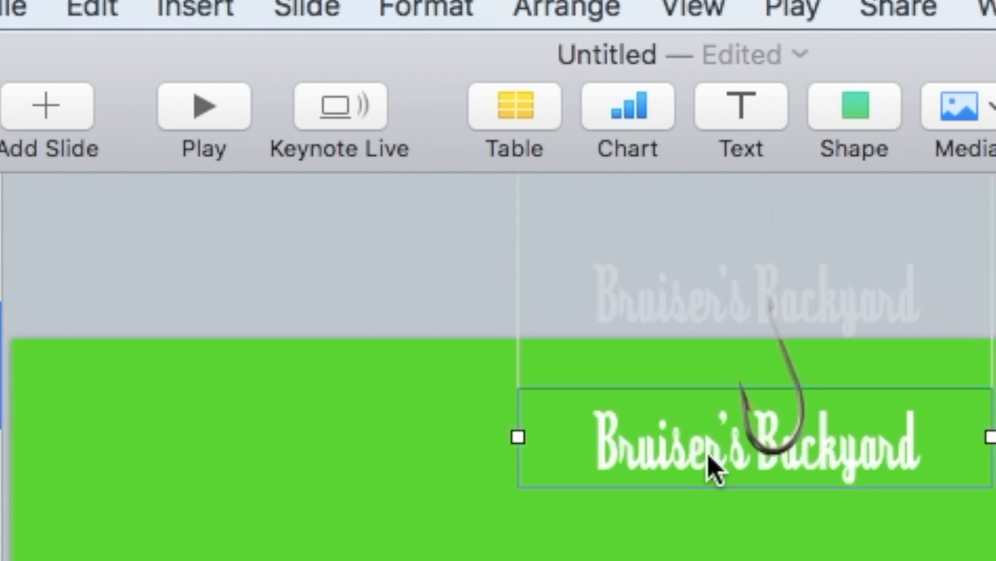
left_click(570, 10)
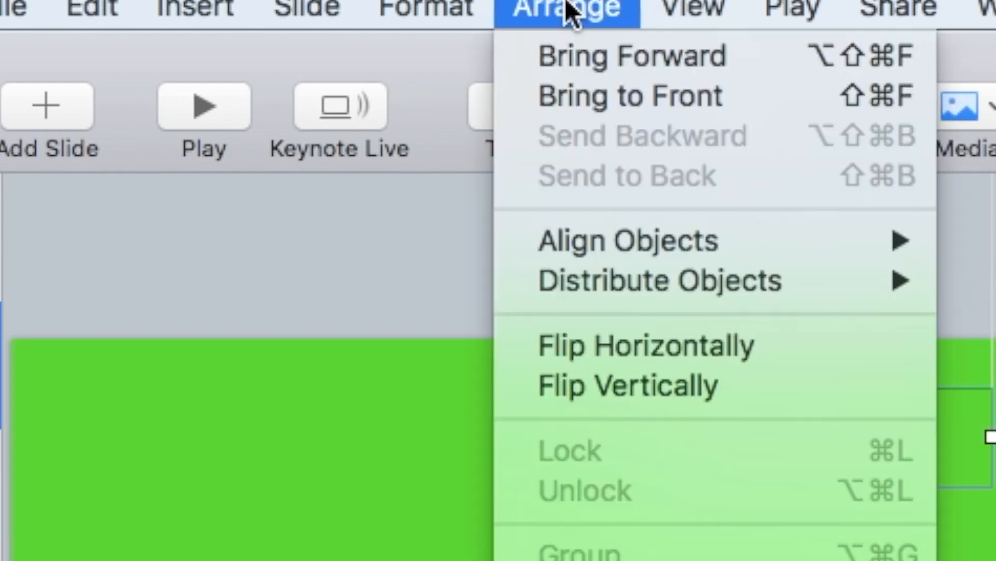
left_click(622, 96)
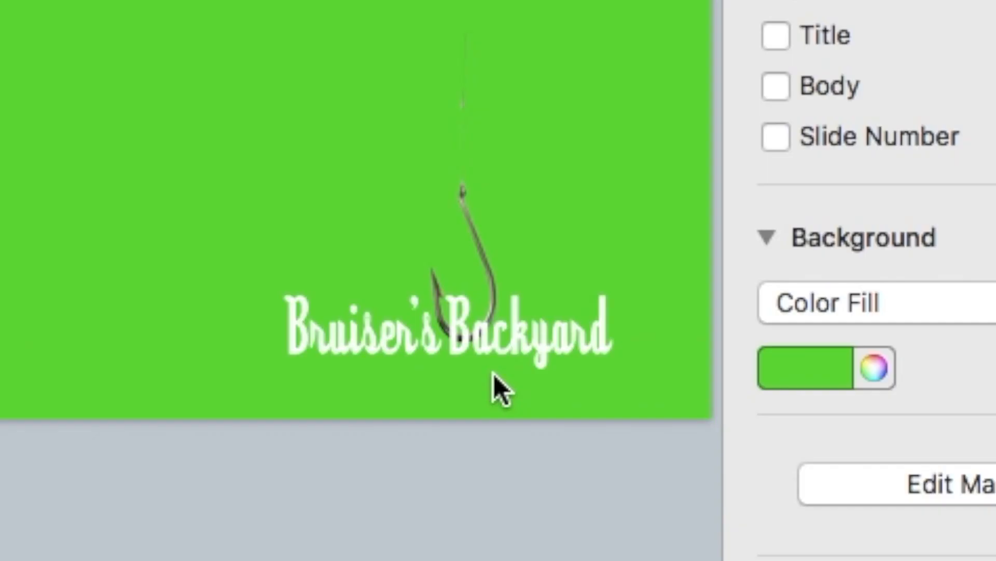
Rotate the title inside the group to about 7°.
left_click(491, 342)
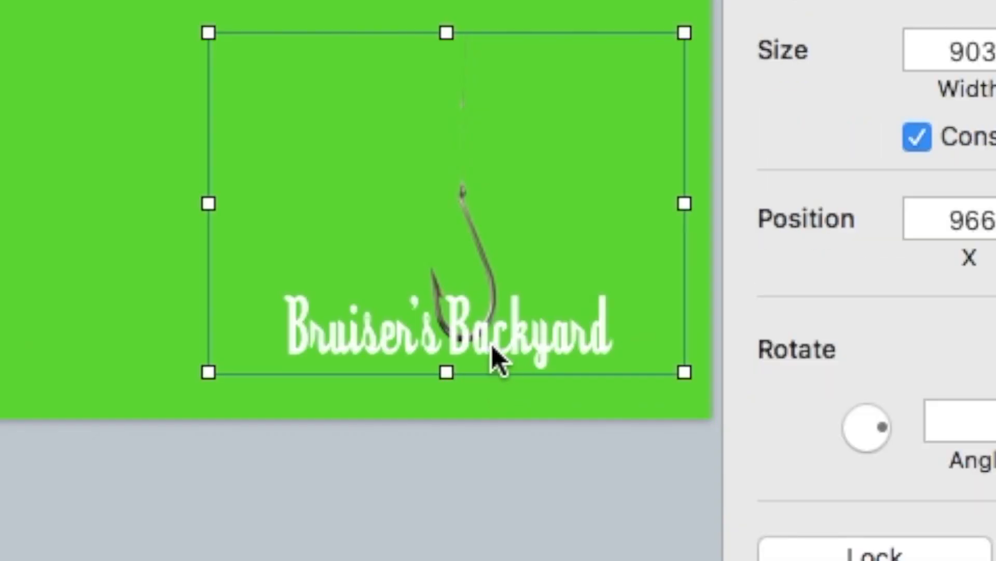
left_click(165, 353)
left_click(372, 341)
left_click(372, 339)
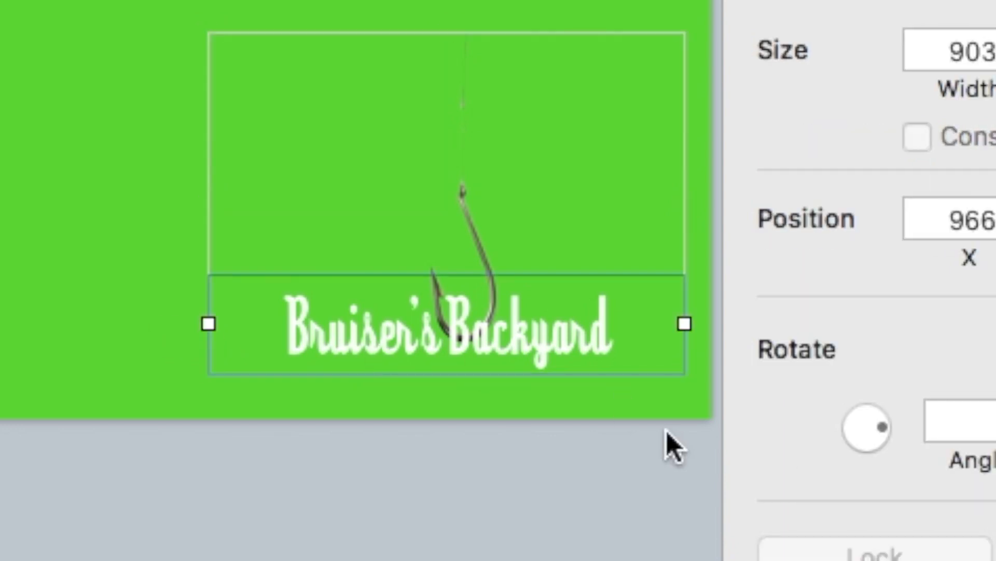
left_click_drag(879, 426, 881, 425)
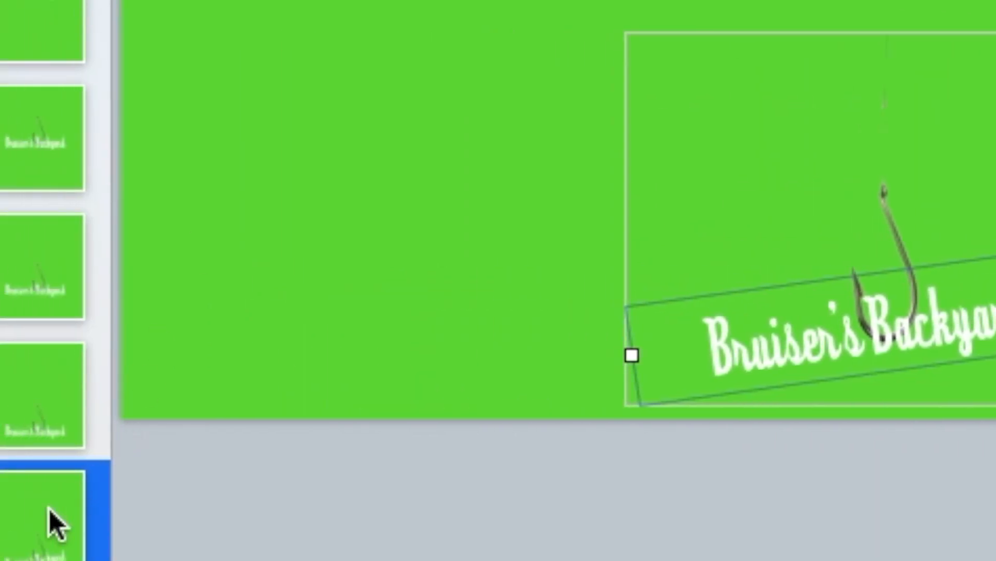
Rotate the Bruiser's Backyard title inside the hook group back to a gentler slant.
left_click(51, 509)
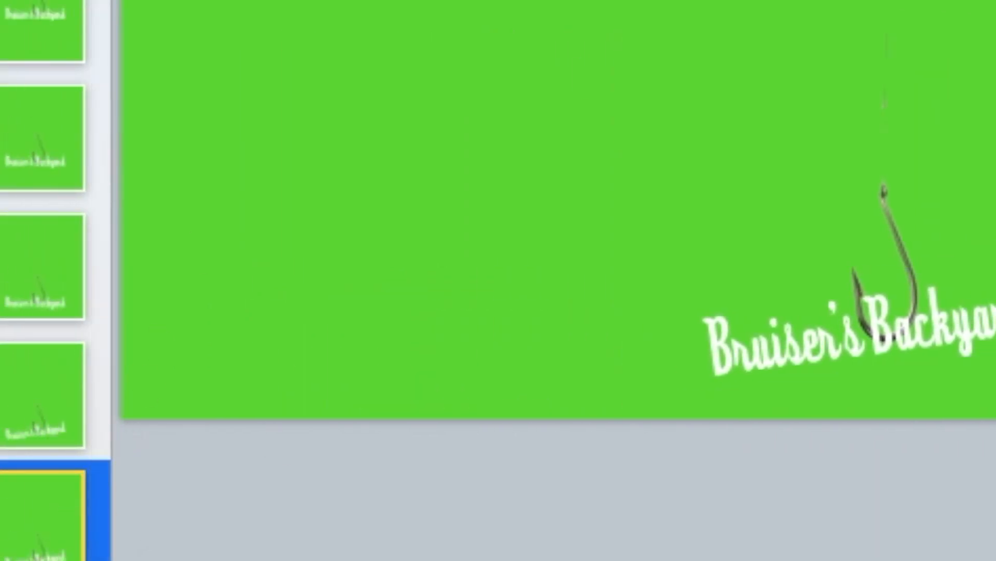
mouse_move(995, 281)
left_mouse_down()
mouse_move(974, 281)
mouse_move(995, 280)
left_mouse_up()
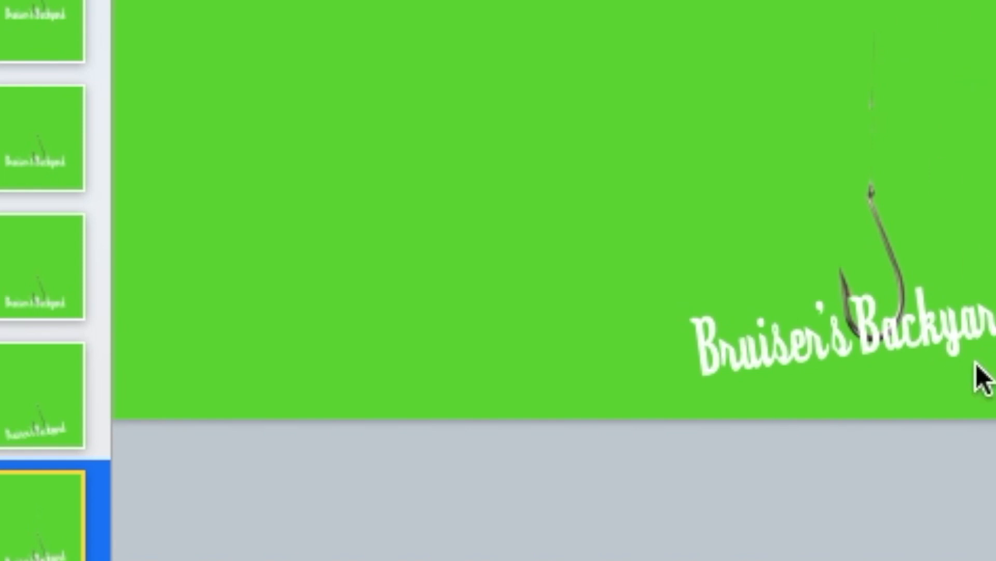
left_click(761, 347)
left_click(761, 347)
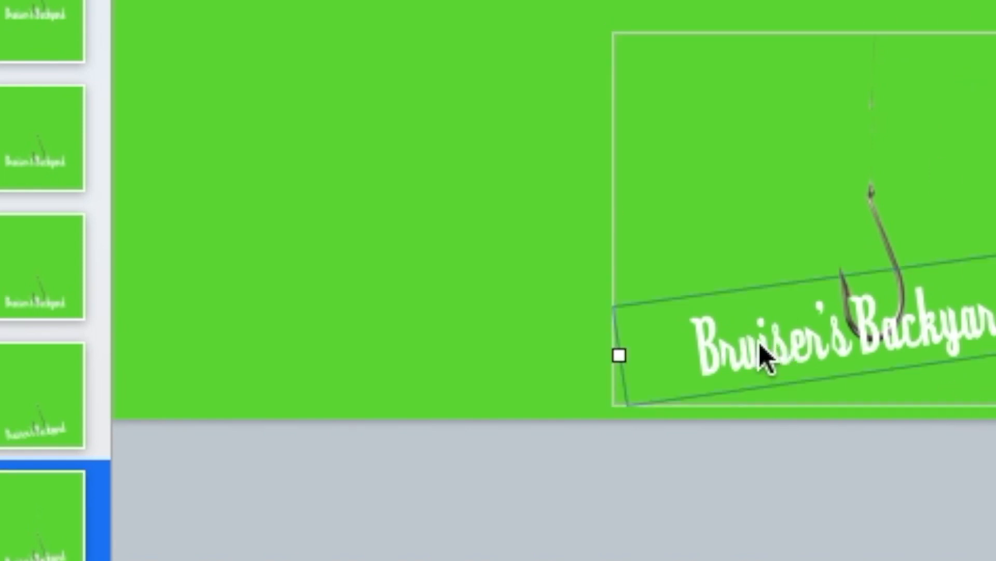
left_click_drag(995, 292, 995, 338)
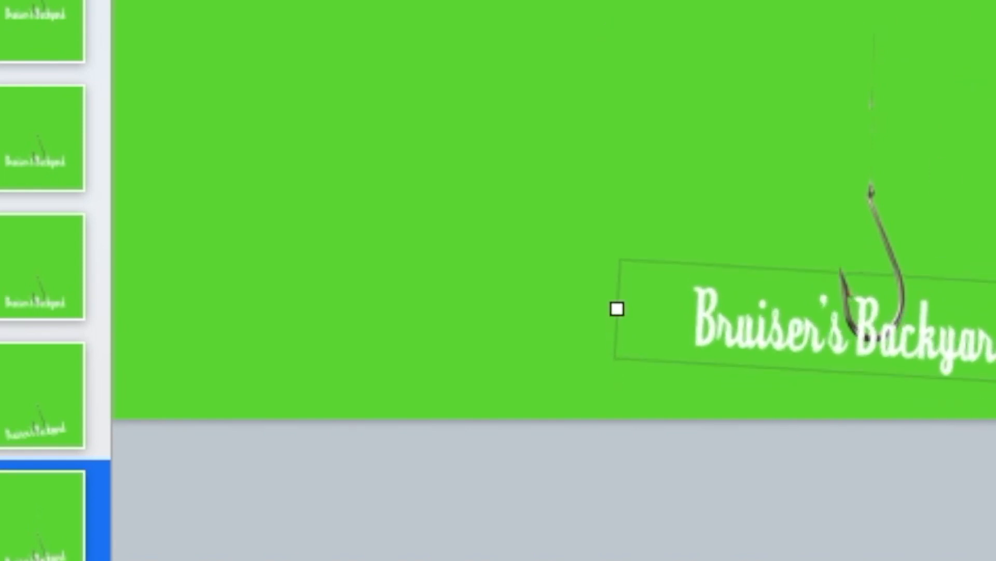
left_click(59, 488)
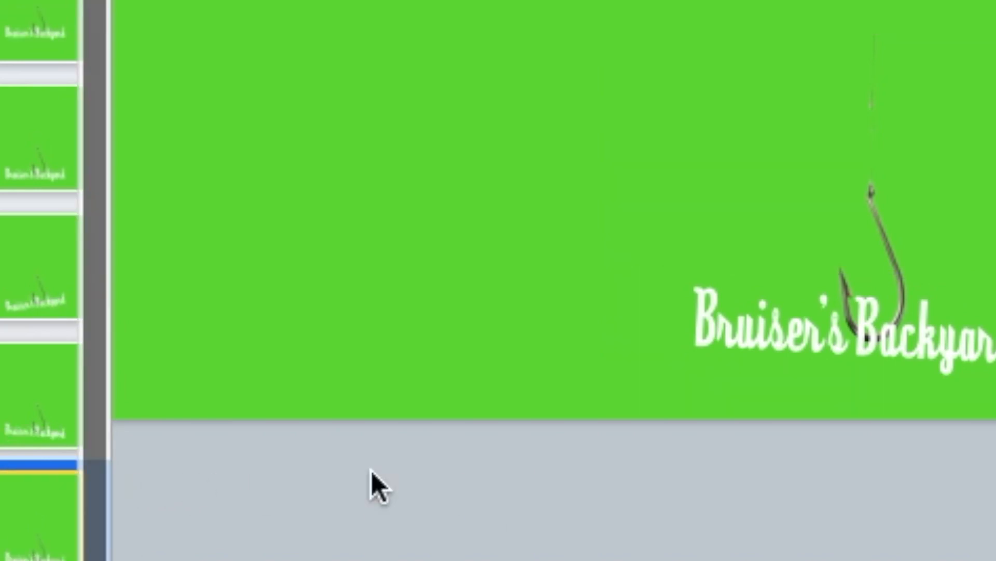
left_click(754, 326)
left_click(755, 325)
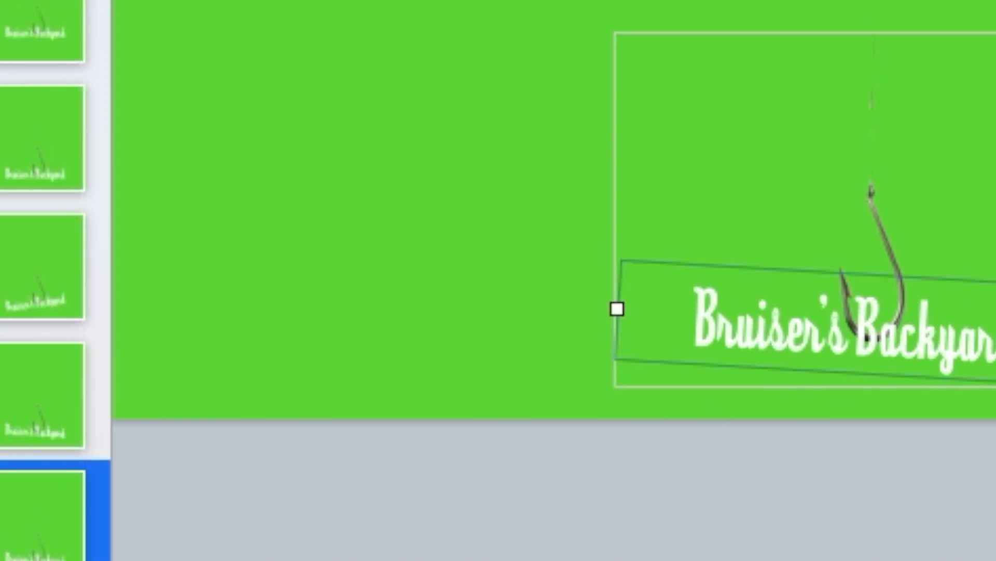
left_click_drag(995, 335, 995, 304)
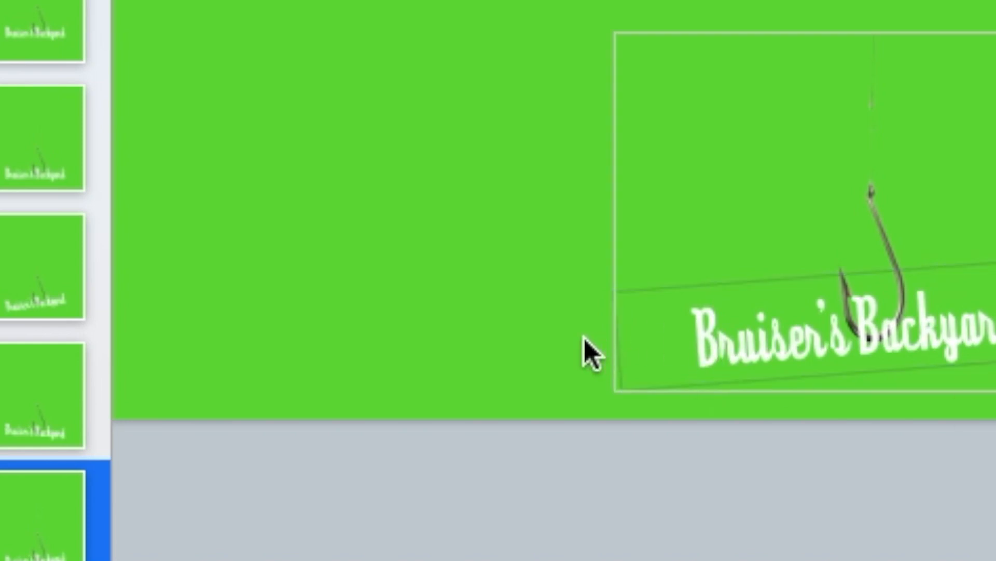
Step up through the earlier slides in the navigator and back down to the last one.
left_click(67, 525)
key("Up")
key("Up")
key("Up")
key("Up")
key("Up")
key("Up")
key("Up")
key("Up")
key("Up")
key("Up")
key("Up")
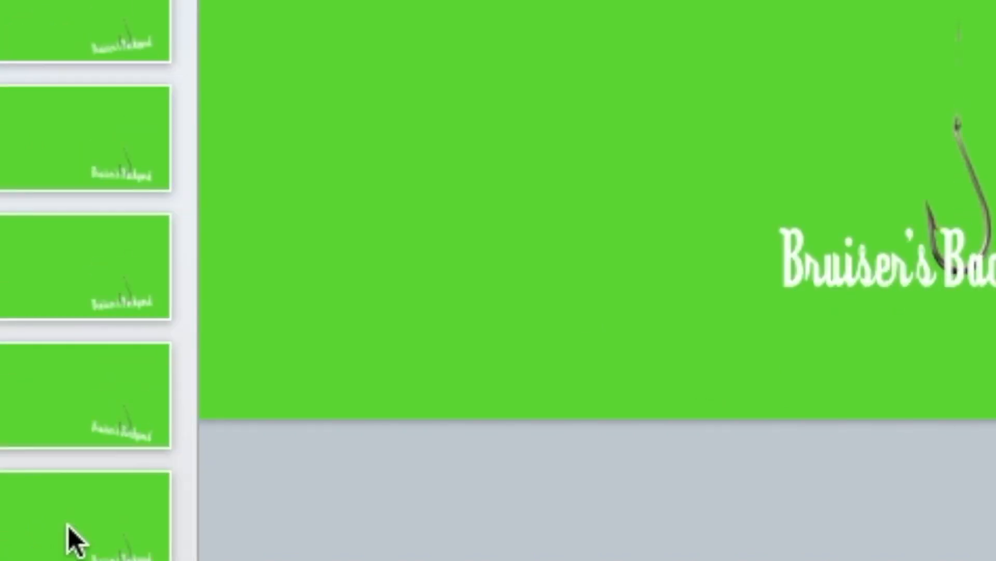
key("Down")
key("Down")
key("Down")
key("Down")
key("Down")
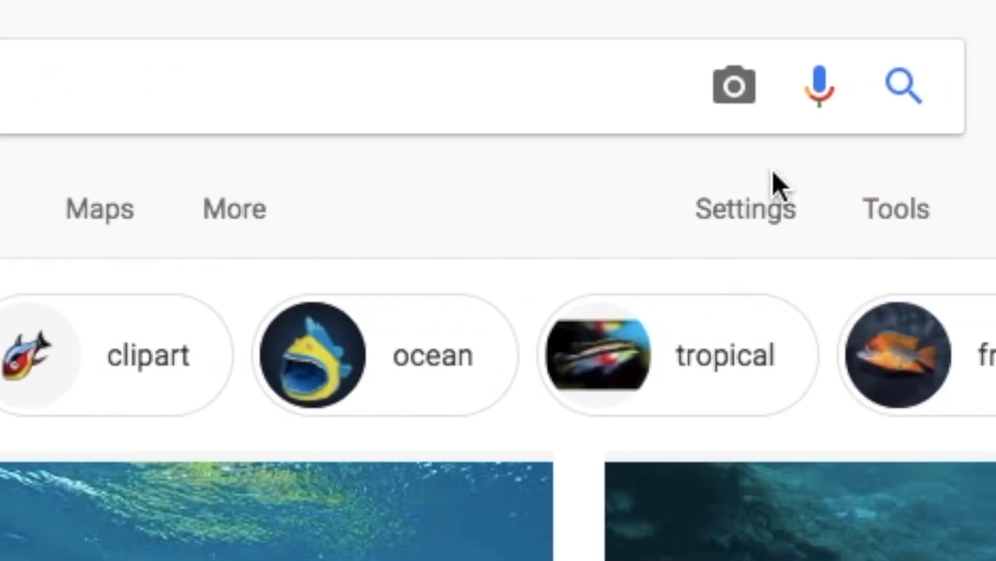
Filter the fish results to Animated, save the bass GIF as fish (1).gif and open it.
left_click(882, 215)
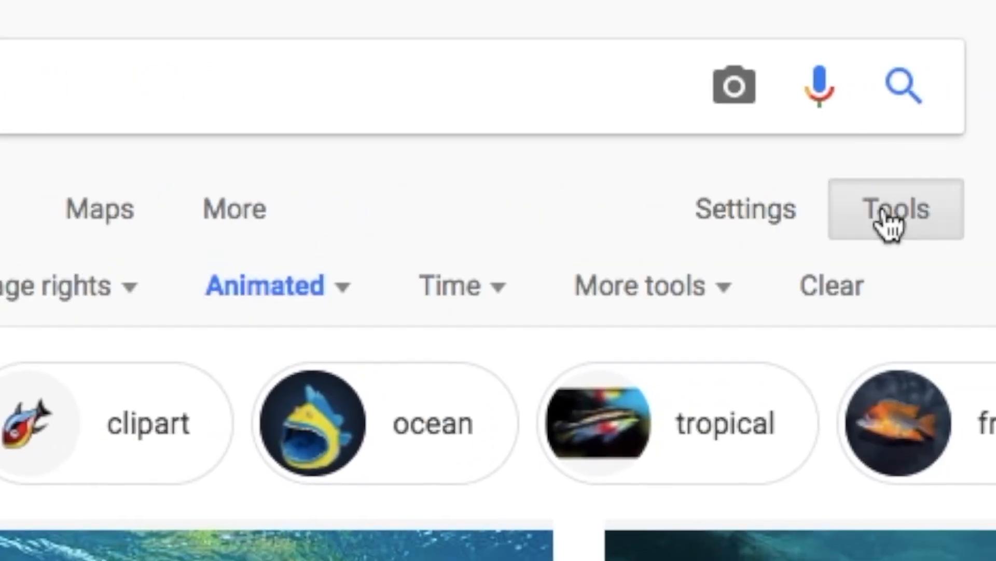
left_click(281, 295)
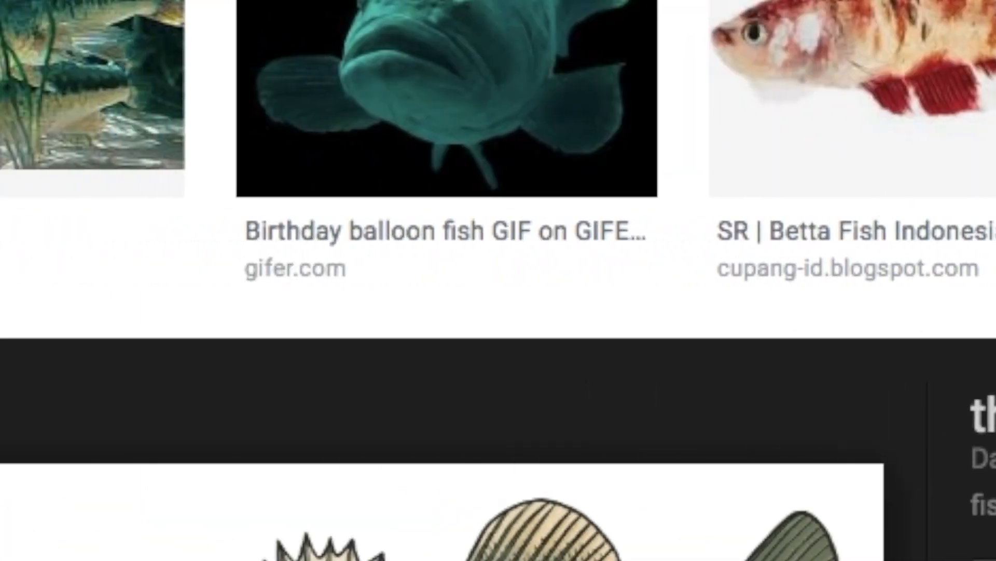
scroll(723, 326, "down", 2)
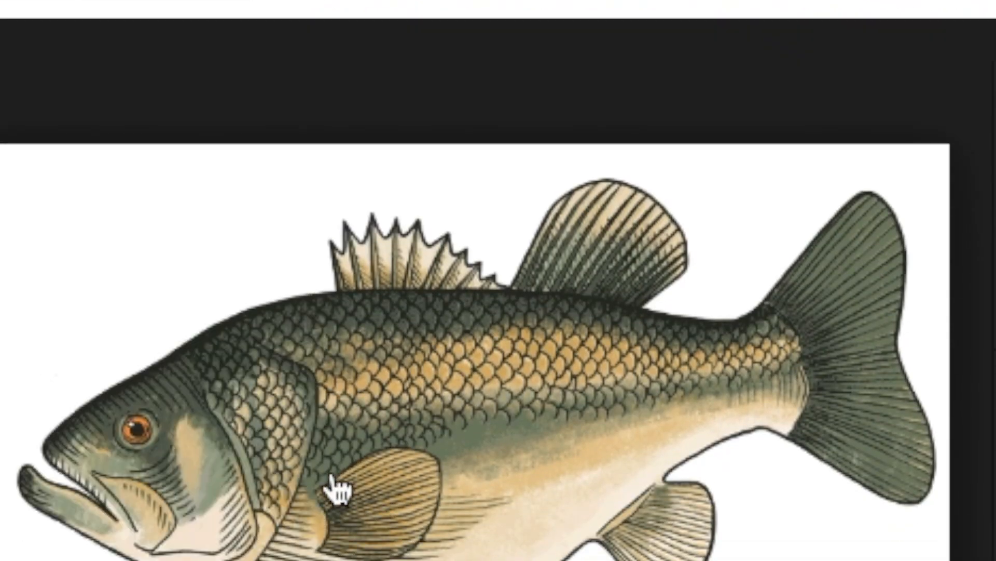
right_click(3, 381)
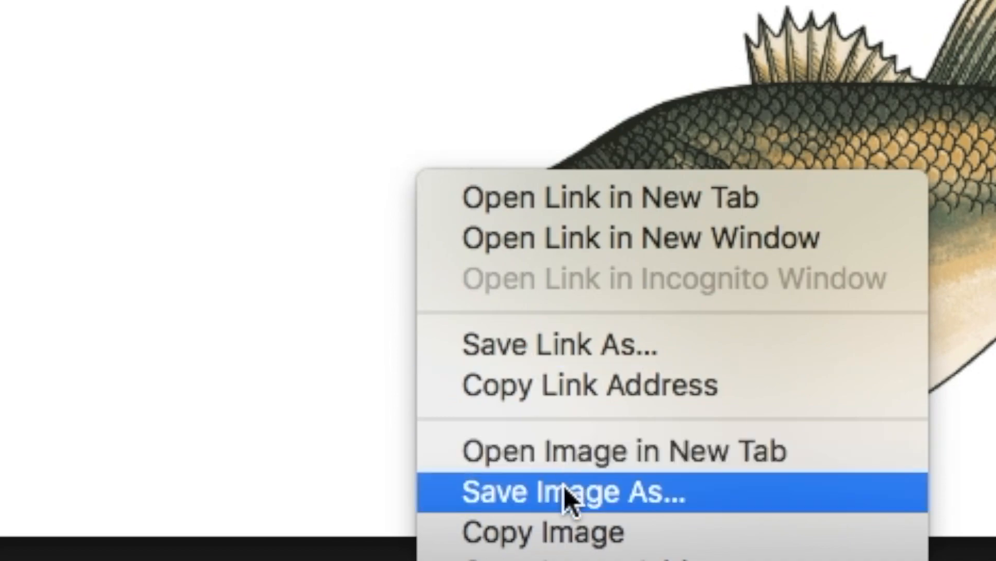
left_click(564, 491)
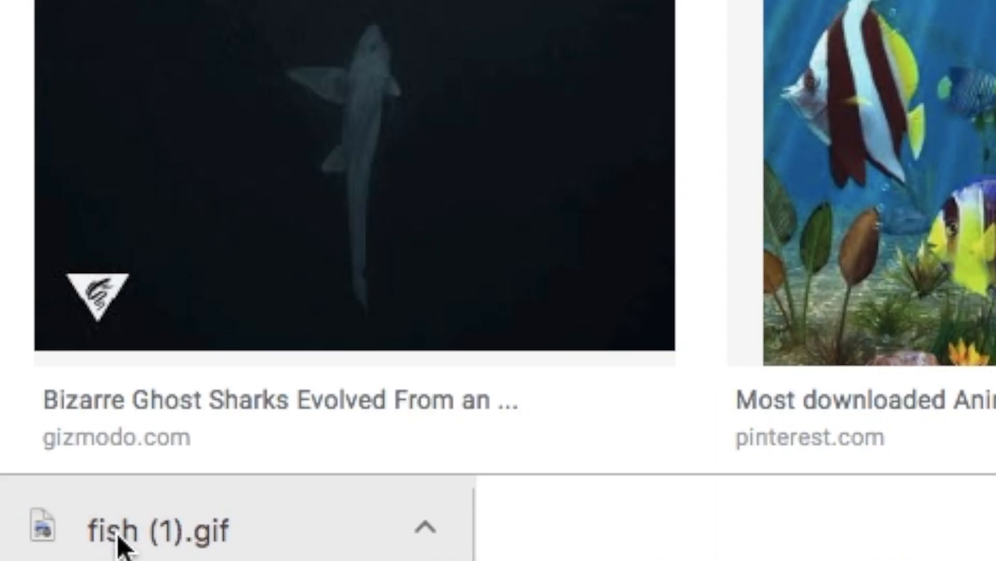
left_click(117, 545)
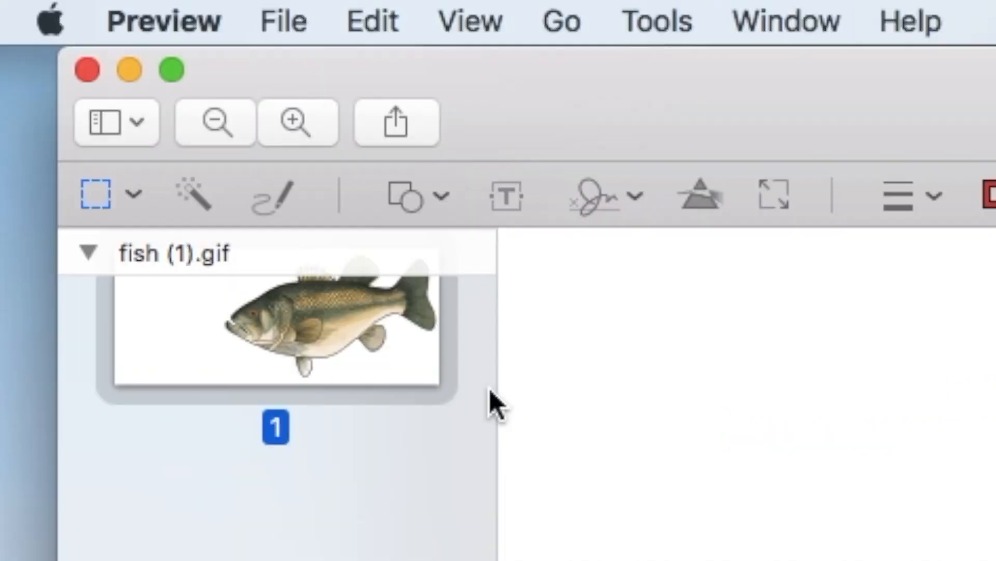
Remove the white background from the GIF's first frame with Instant Alpha.
scroll(291, 361, "down", 15)
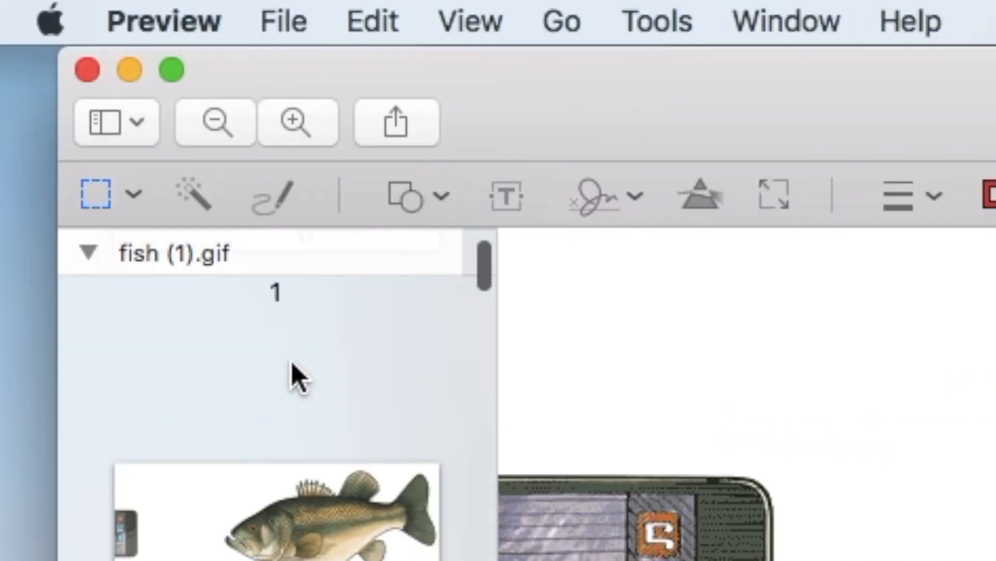
key("Up")
key("Up")
key("Up")
key("Up")
key("Up")
key("Up")
key("Up")
key("Up")
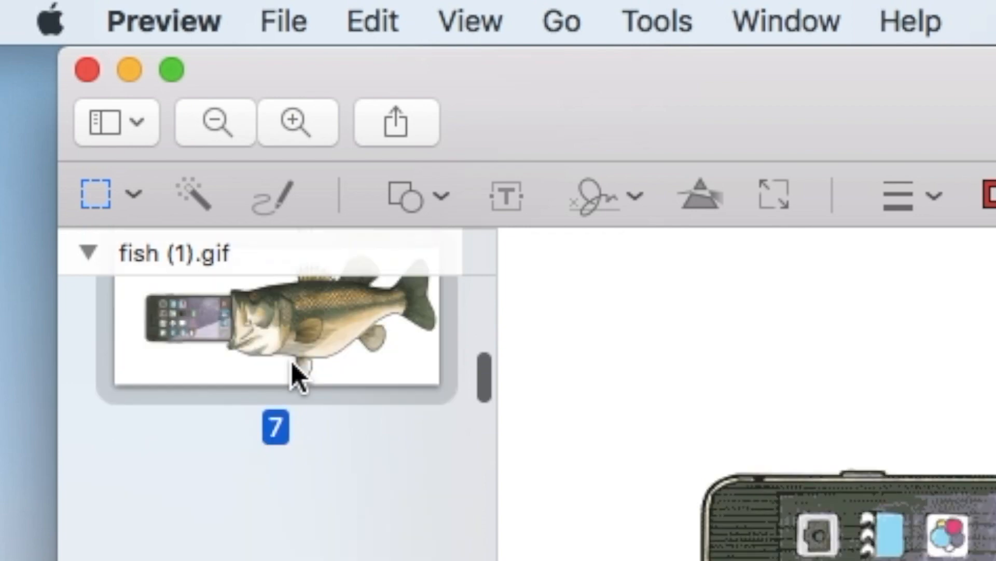
key("Up")
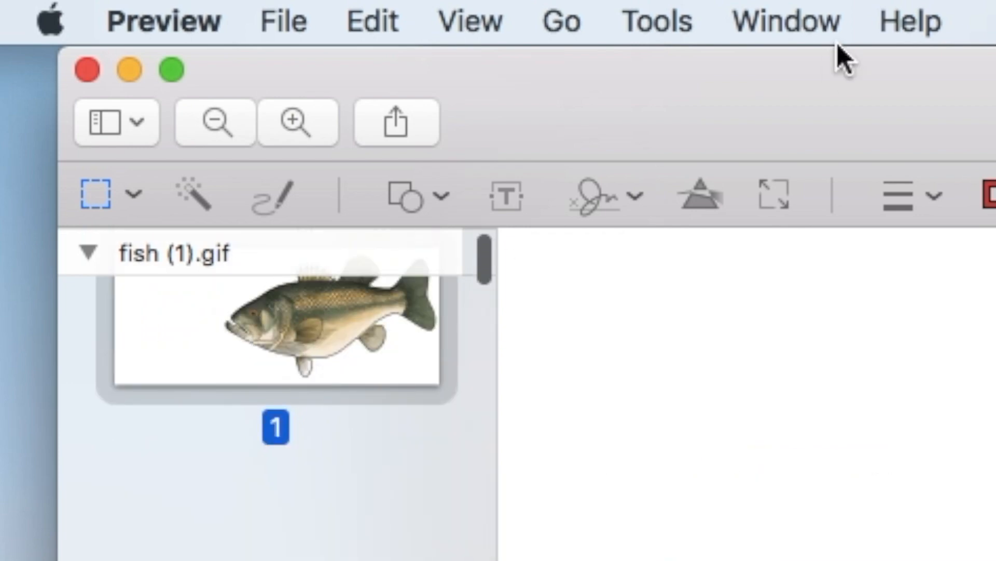
left_click_drag(995, 69, 639, 48)
left_click(655, 120)
left_click(641, 118)
left_click_drag(341, 77, 995, 77)
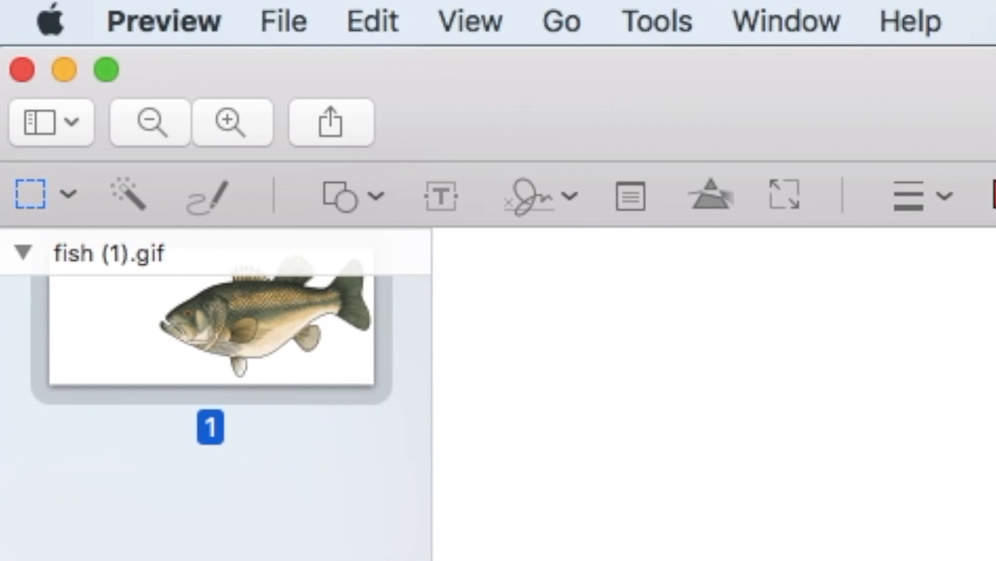
left_click(126, 194)
left_click_drag(529, 344, 514, 325)
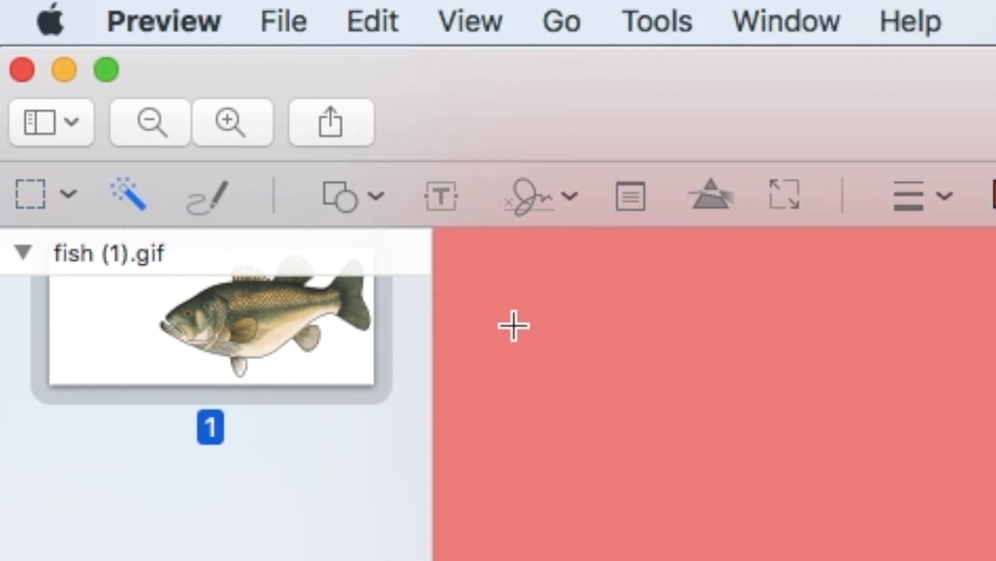
key("Delete")
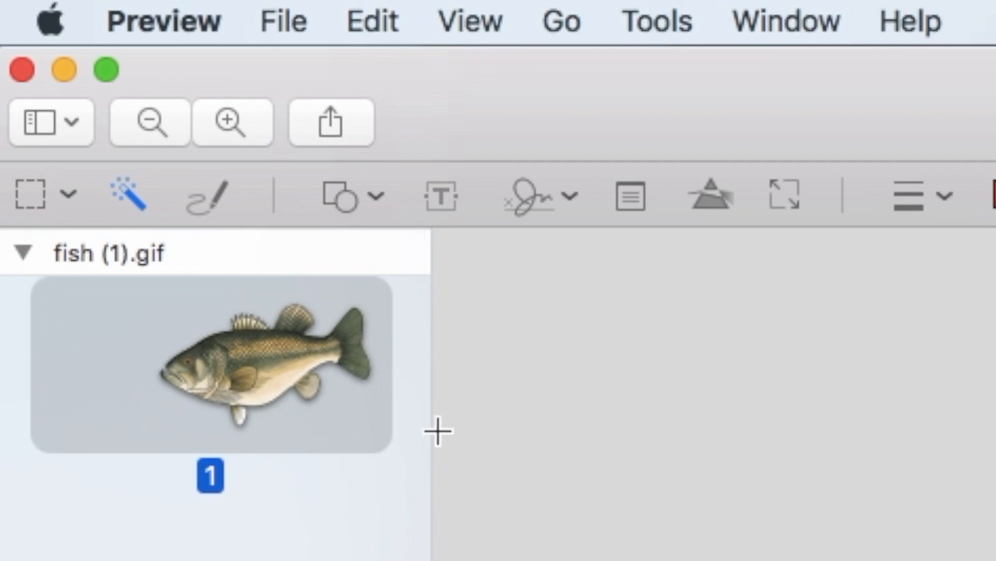
Remove the white background around the bass on page 12 with Instant Alpha.
scroll(419, 449, "down", 10)
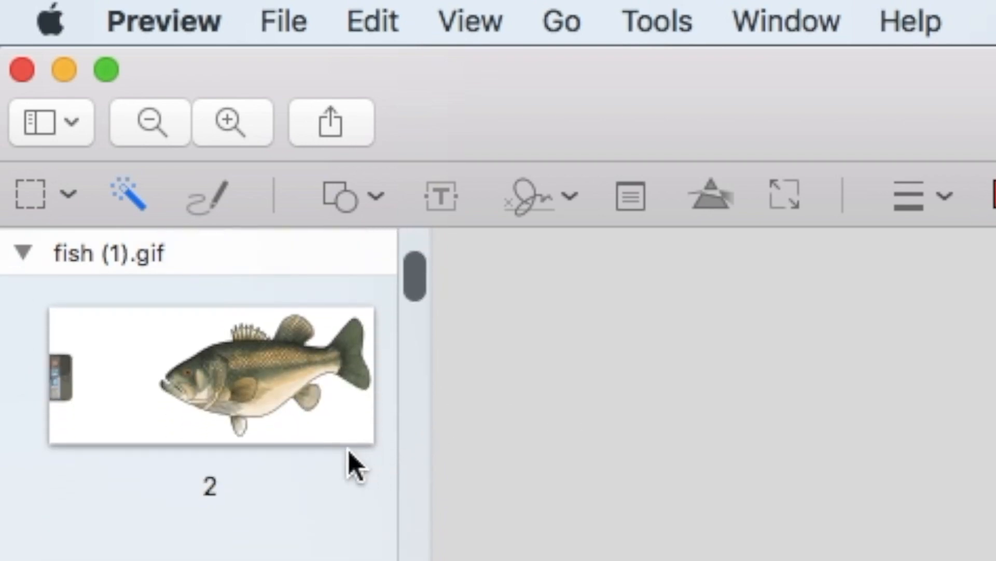
scroll(348, 450, "down", 20)
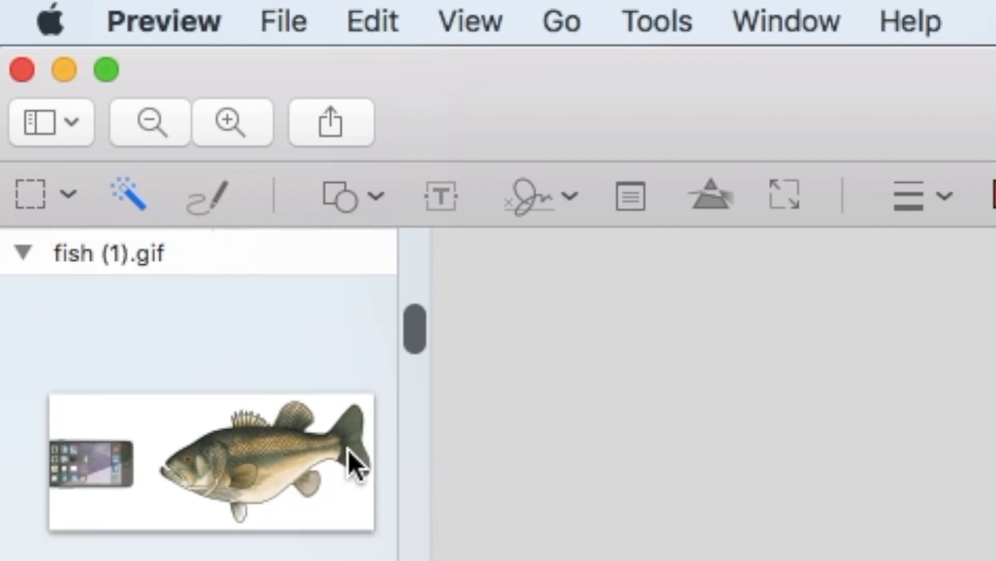
scroll(259, 399, "down", 15)
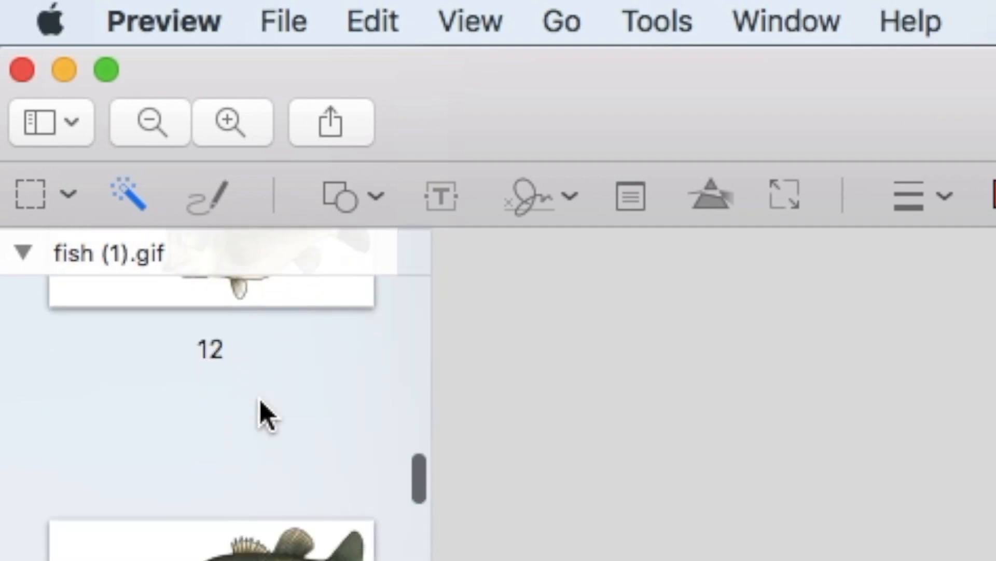
scroll(260, 400, "down", 3)
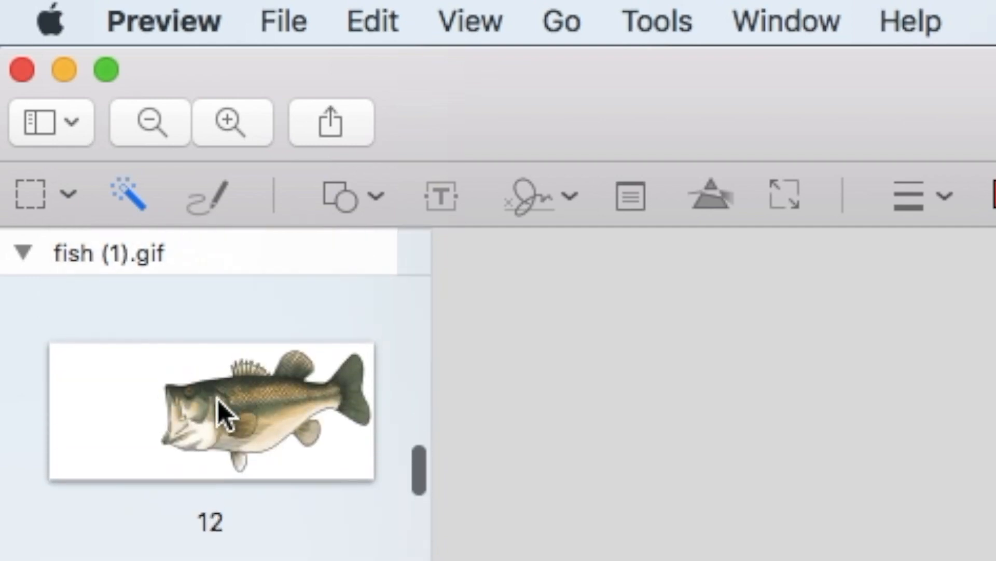
left_click(217, 402)
left_click_drag(583, 417, 554, 385)
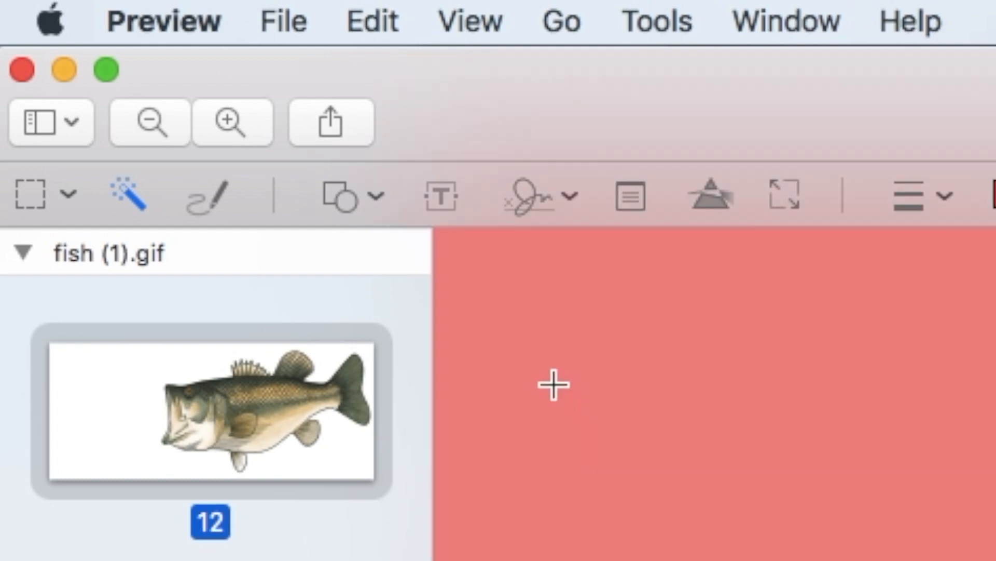
key("Delete")
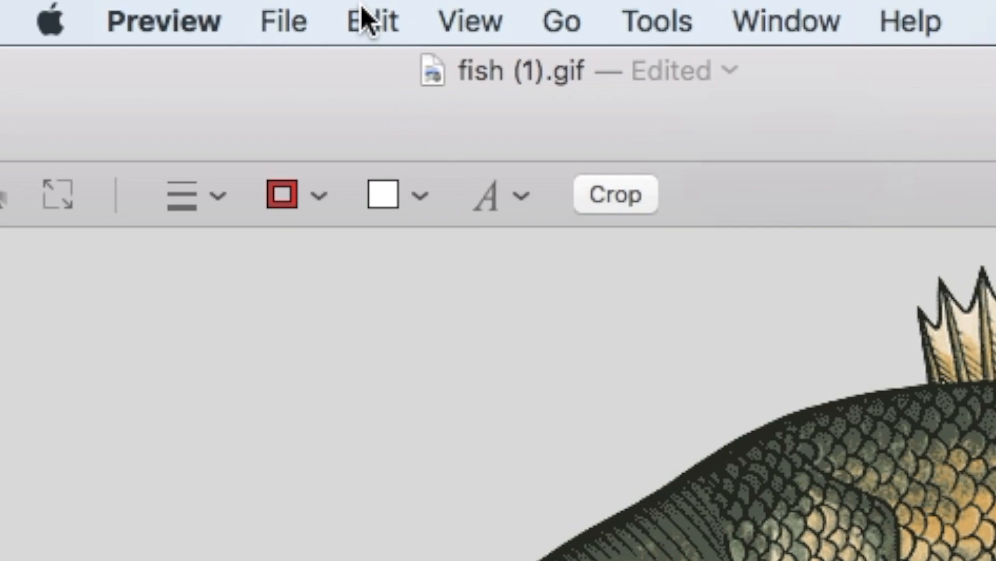
Select all of the transparent fish image and copy it.
left_click(362, 10)
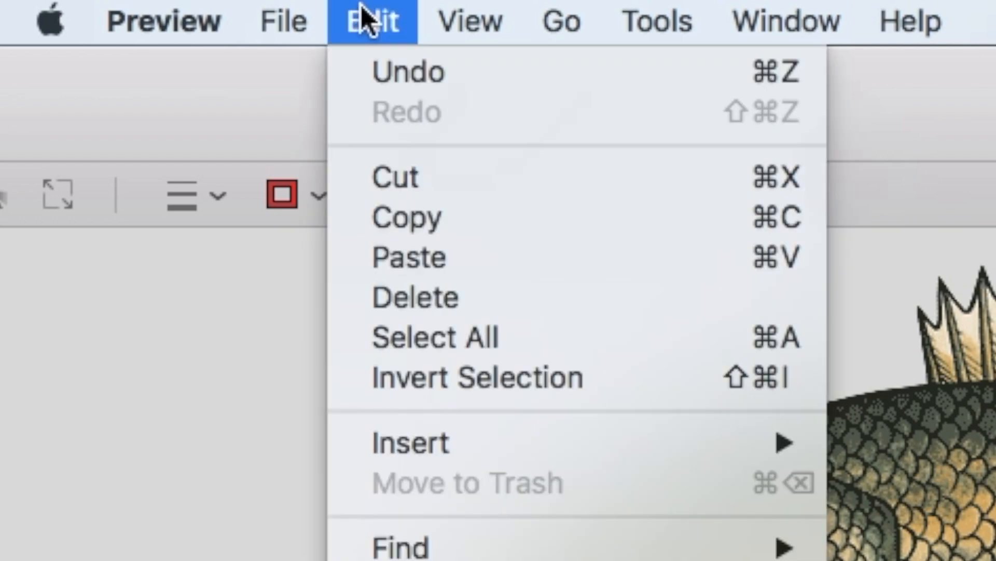
left_click(464, 337)
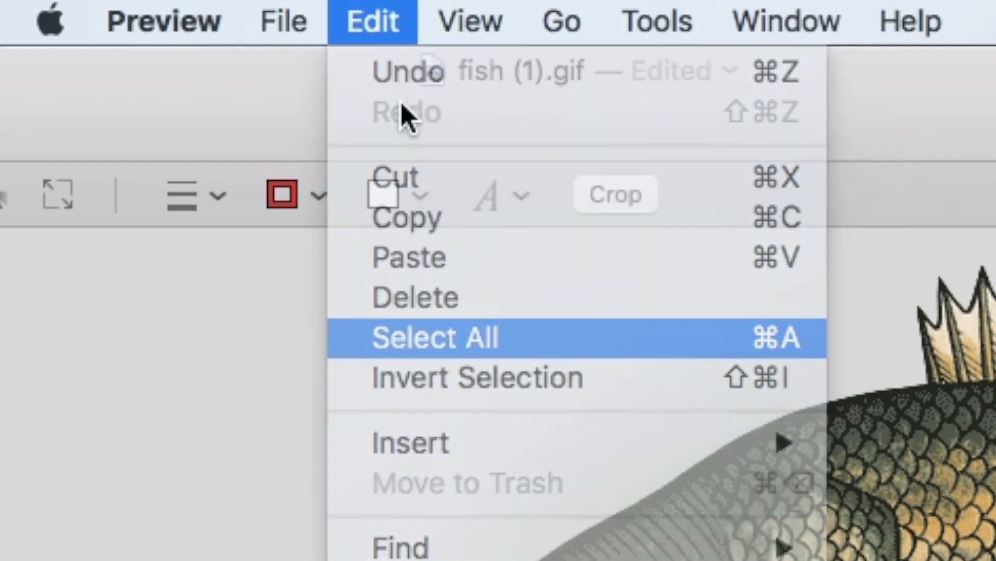
left_click(382, 7)
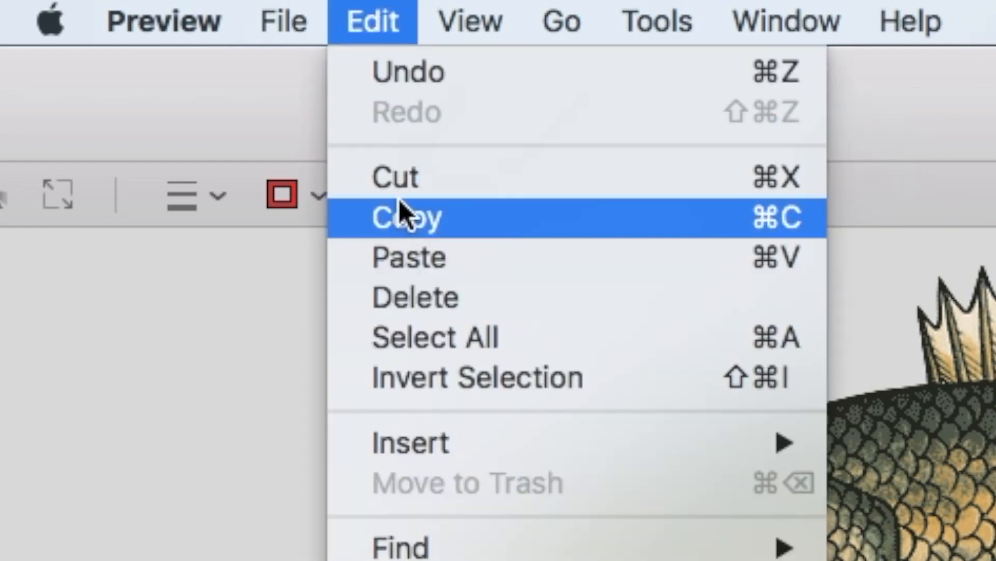
left_click(397, 216)
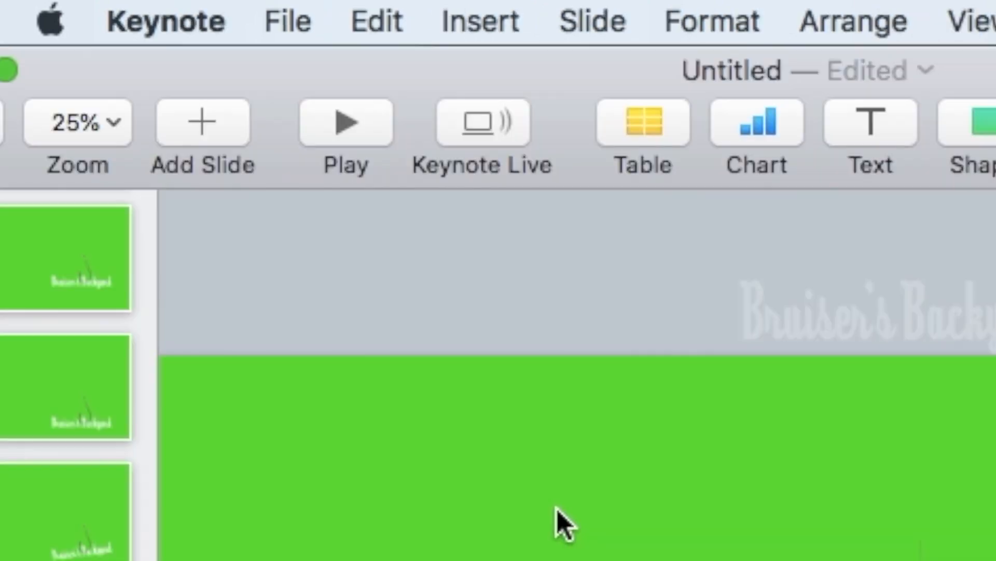
Paste the bass, flip it horizontally to face right, and park it past the slide's lower-left edge.
key("super+v")
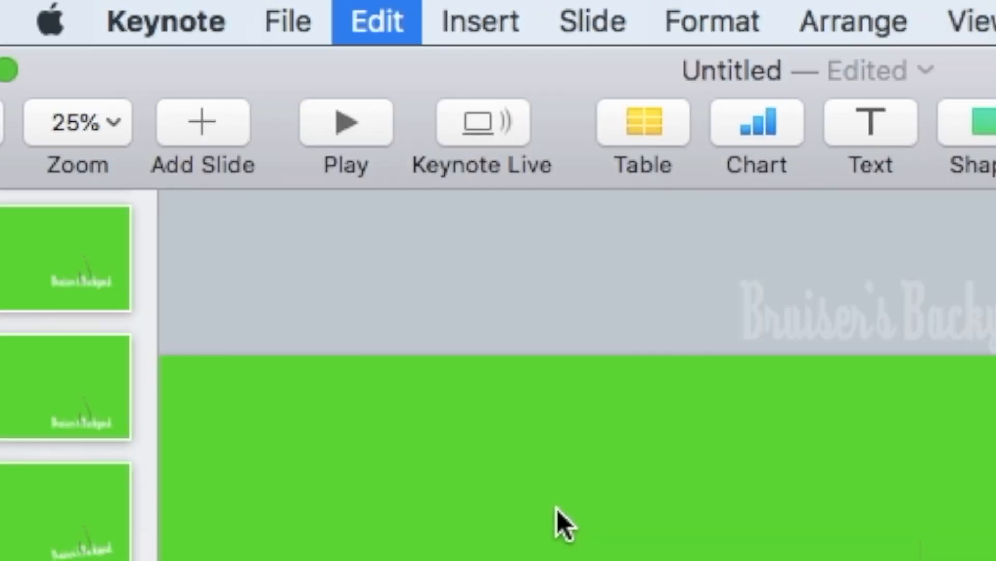
left_click_drag(727, 560, 521, 441)
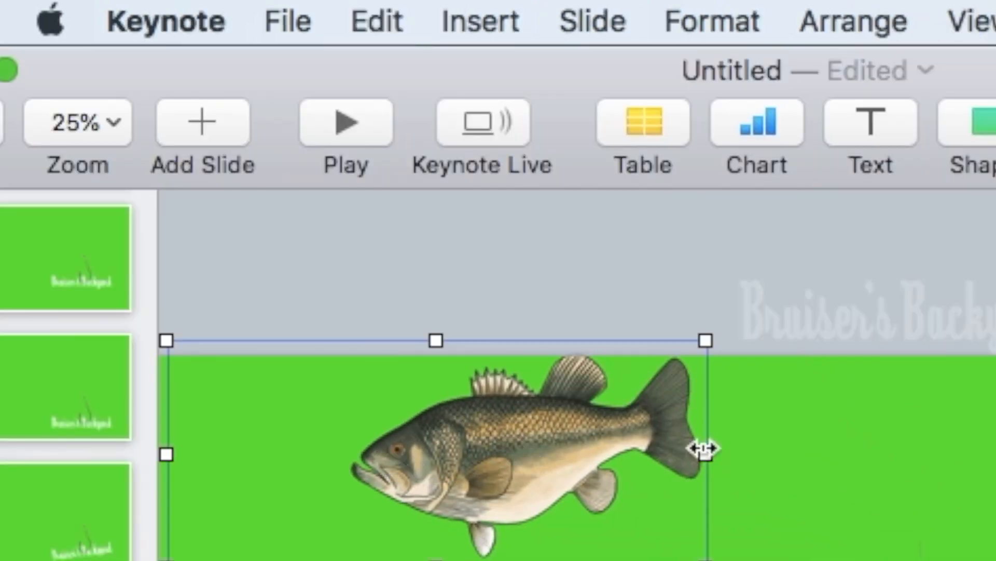
left_click(837, 11)
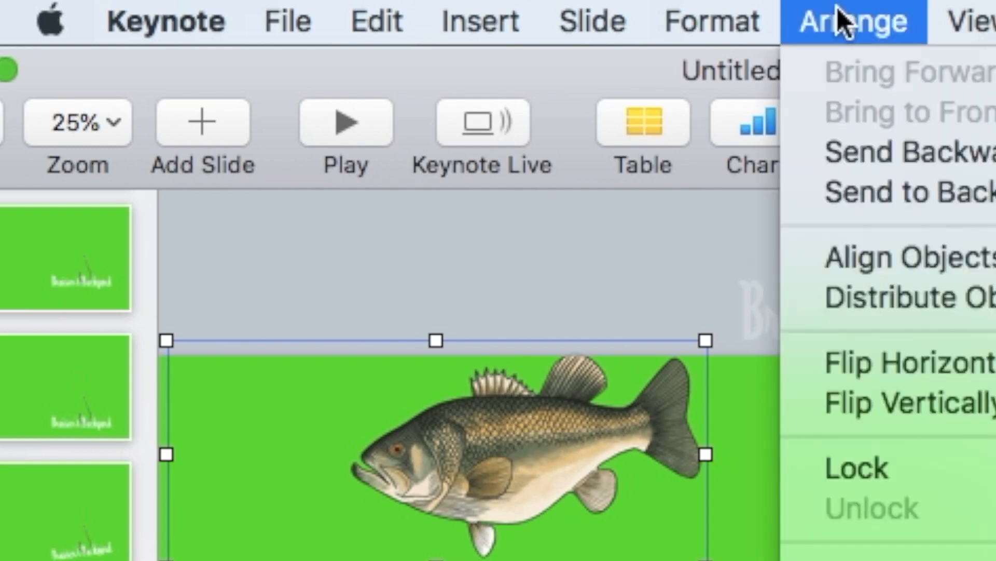
left_click(930, 359)
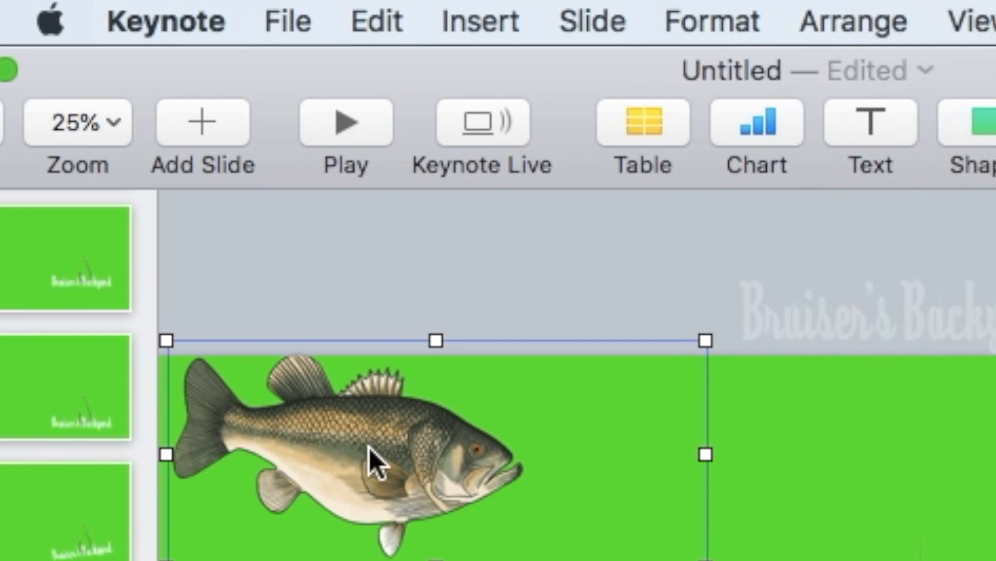
left_click_drag(369, 448, 366, 497)
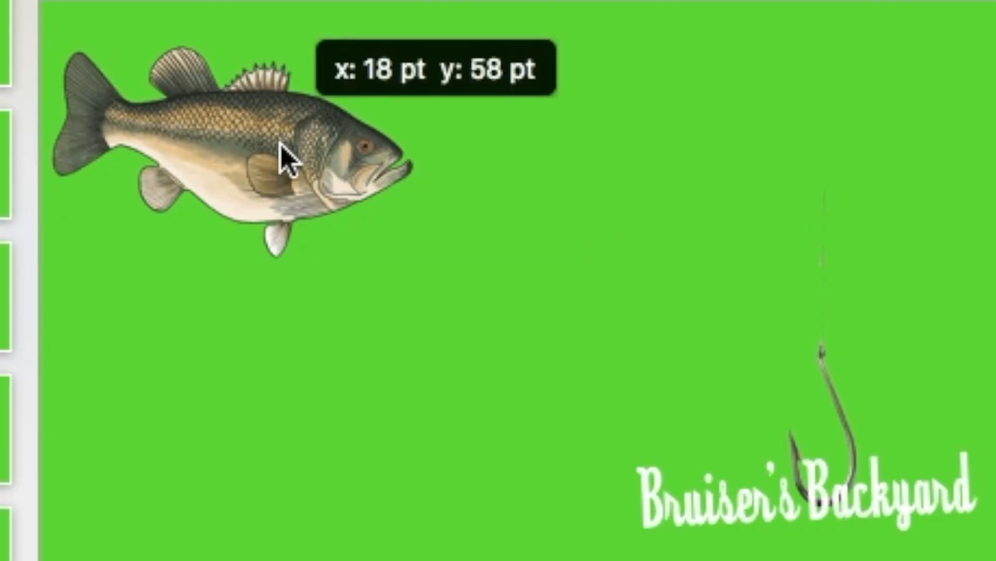
left_click_drag(280, 148, 0, 491)
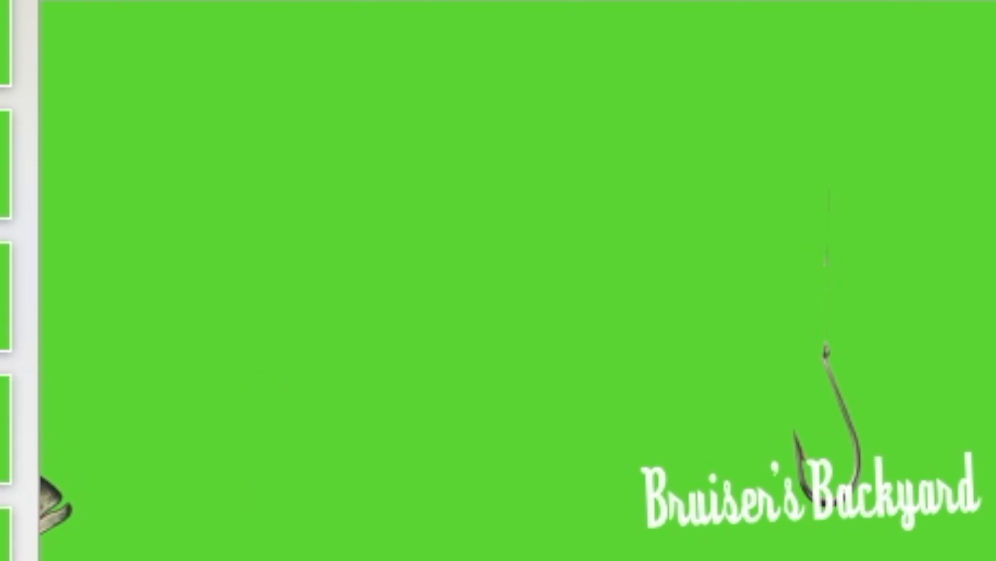
Bring the bass onto the slide's left side, tilt it slightly downward and move it right.
left_click_drag(48, 507, 296, 518)
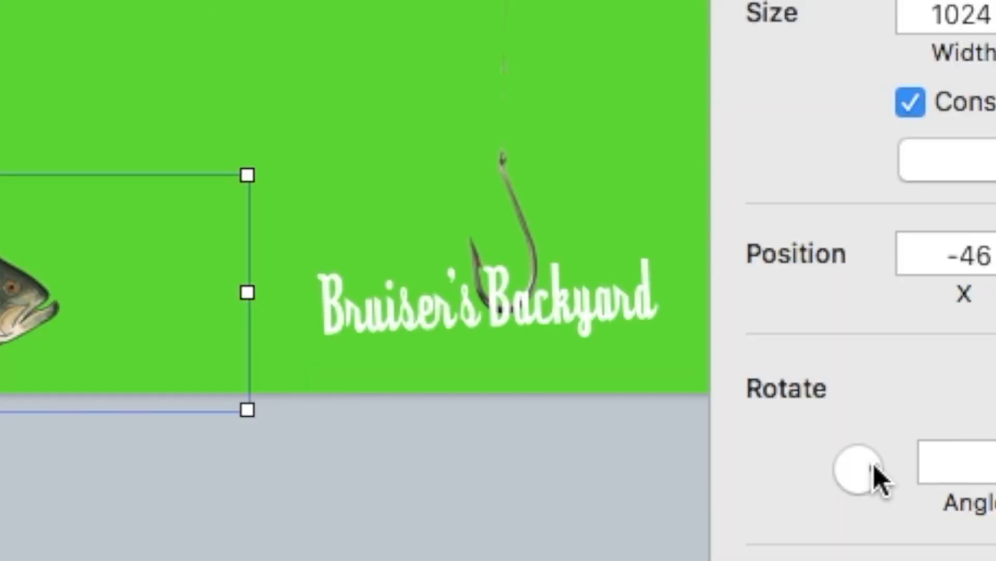
left_click_drag(872, 471, 875, 472)
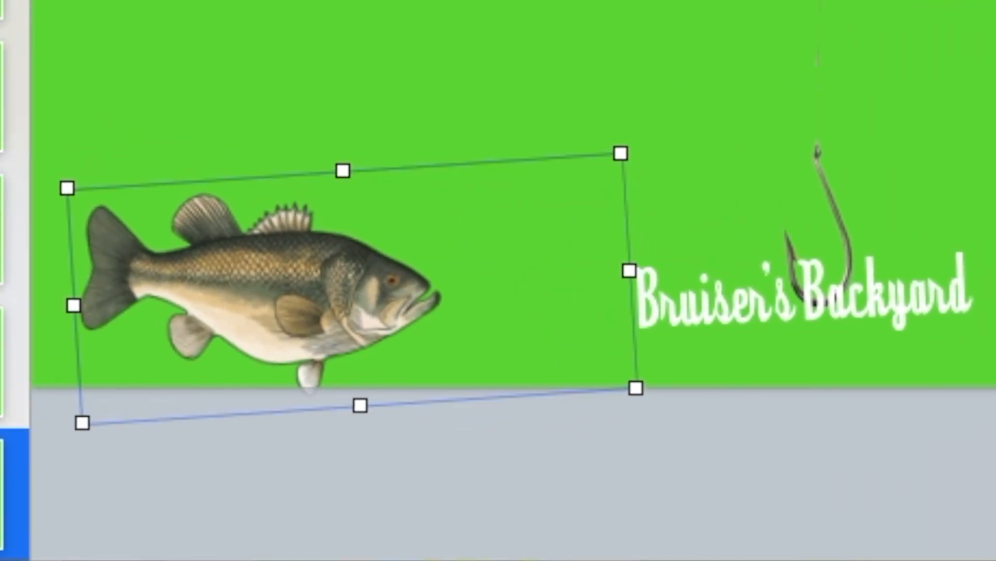
left_click_drag(995, 467, 969, 435)
left_click_drag(334, 323, 416, 328)
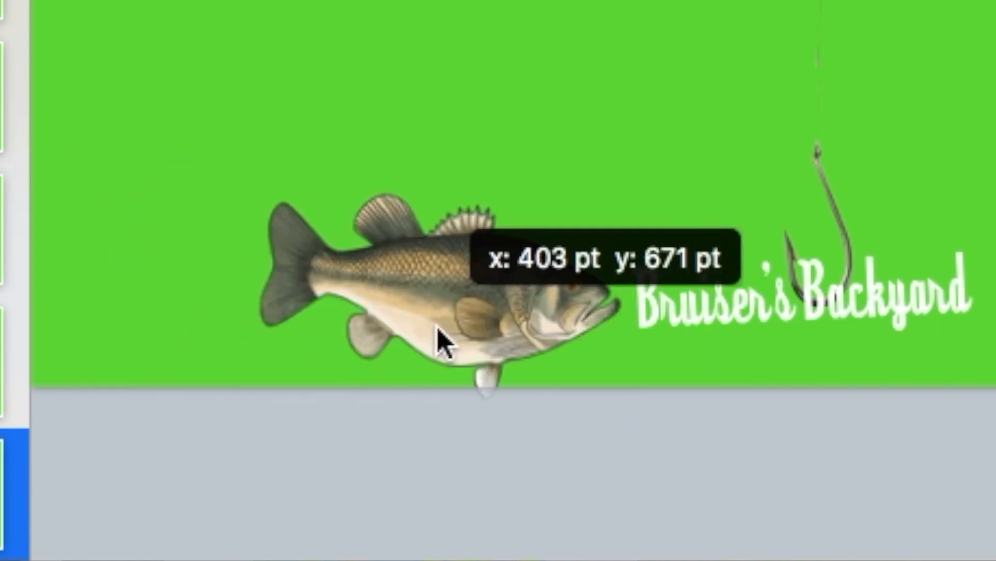
left_click_drag(445, 338, 452, 338)
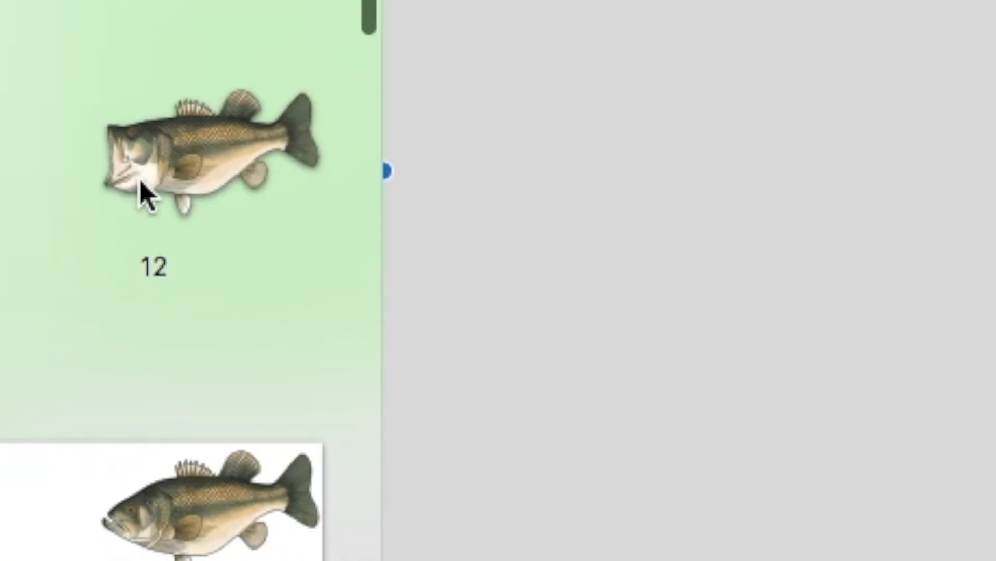
Paste the bass on the next slide beside the hook and rotate the hook into its mouth.
left_click(140, 182)
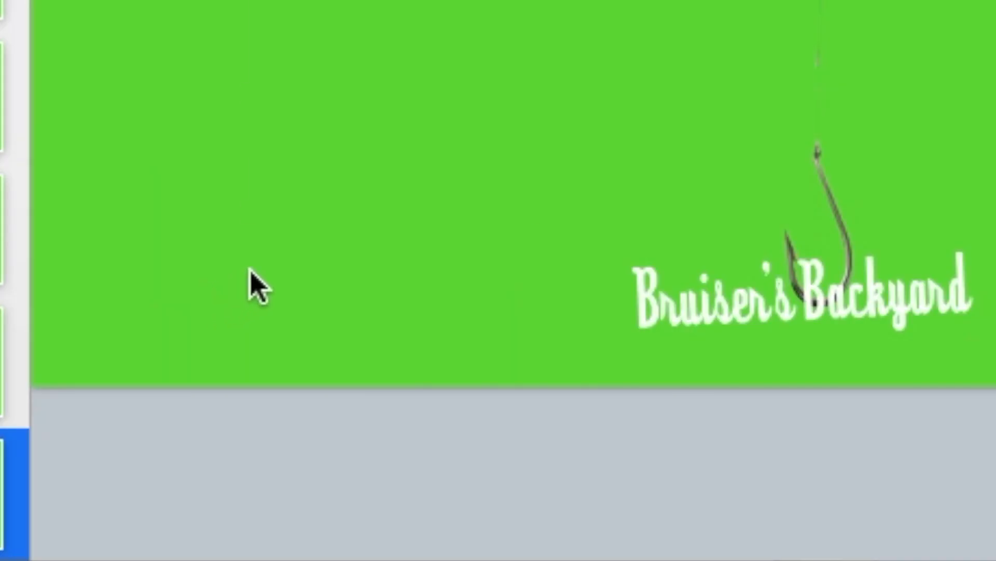
key("super+v")
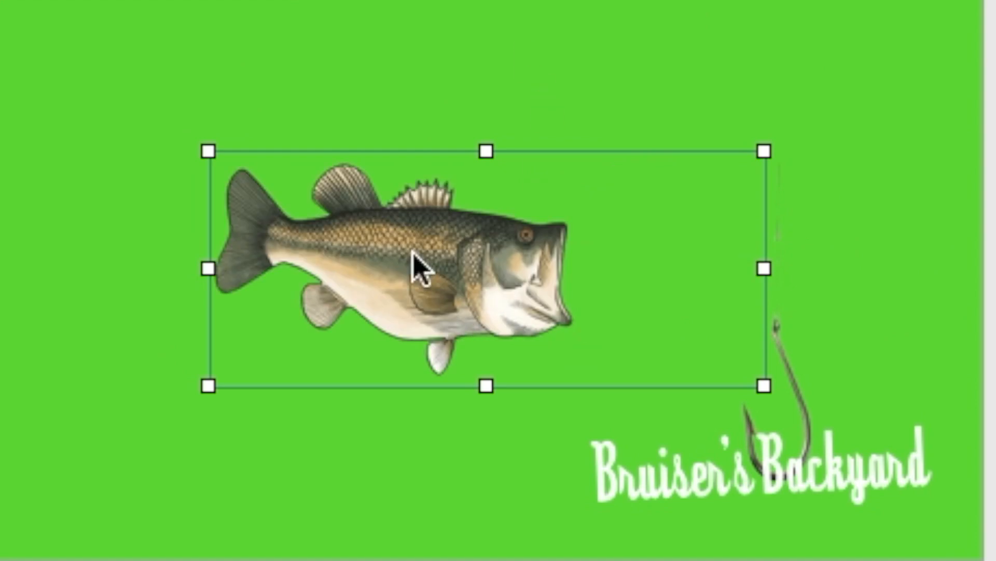
left_click_drag(413, 253, 443, 450)
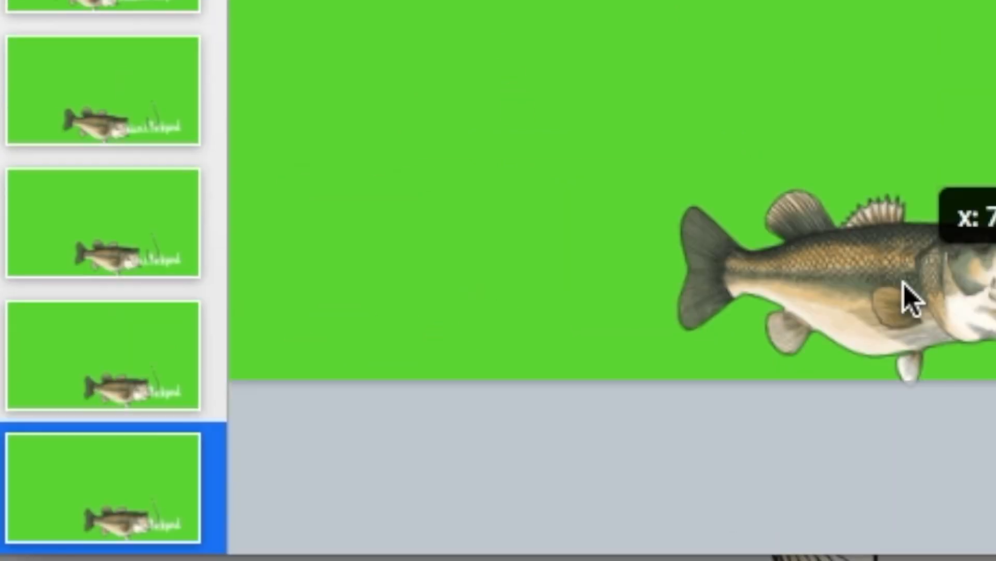
left_click_drag(904, 282, 903, 283)
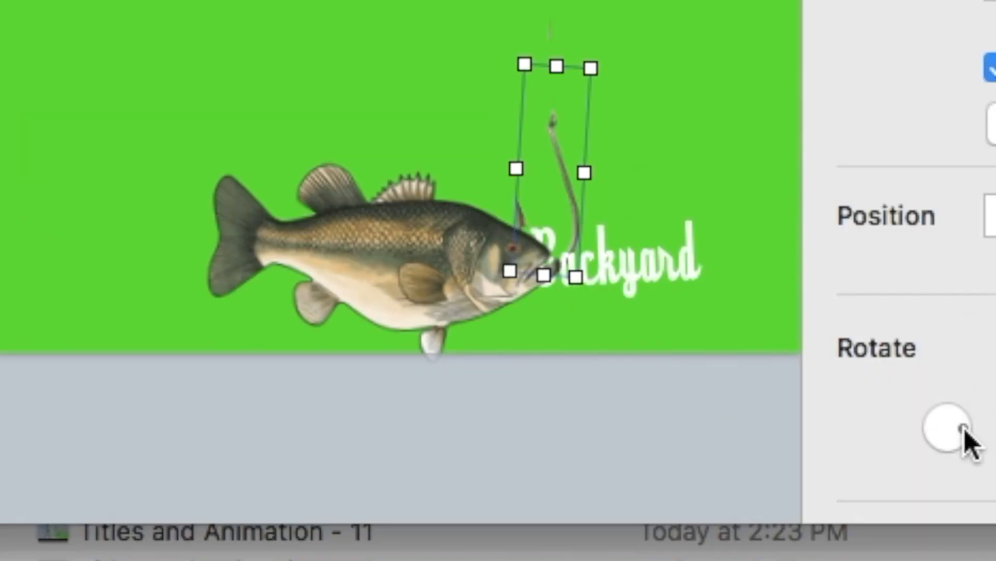
left_click_drag(964, 441, 970, 422)
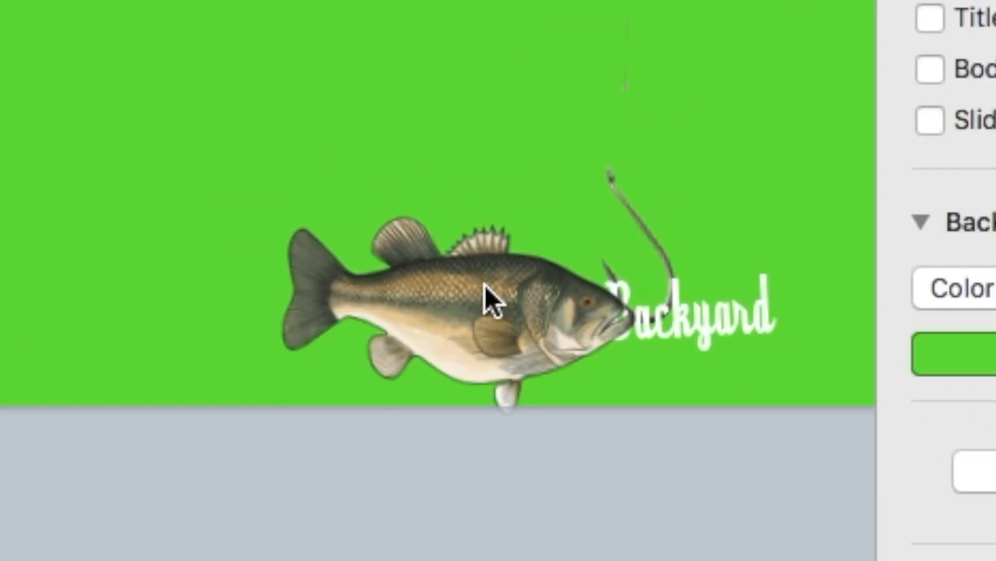
left_click_drag(485, 284, 527, 276)
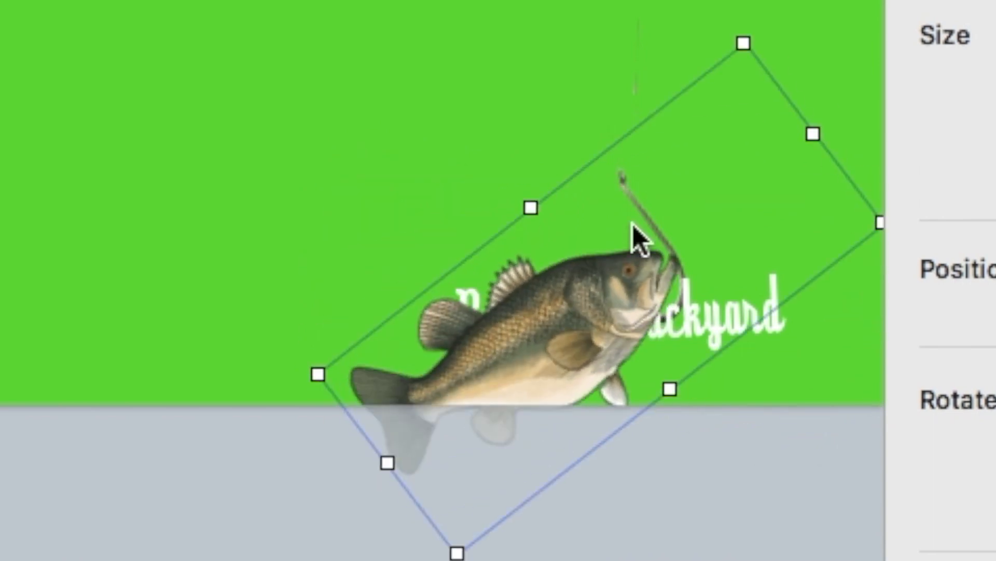
left_click(636, 203)
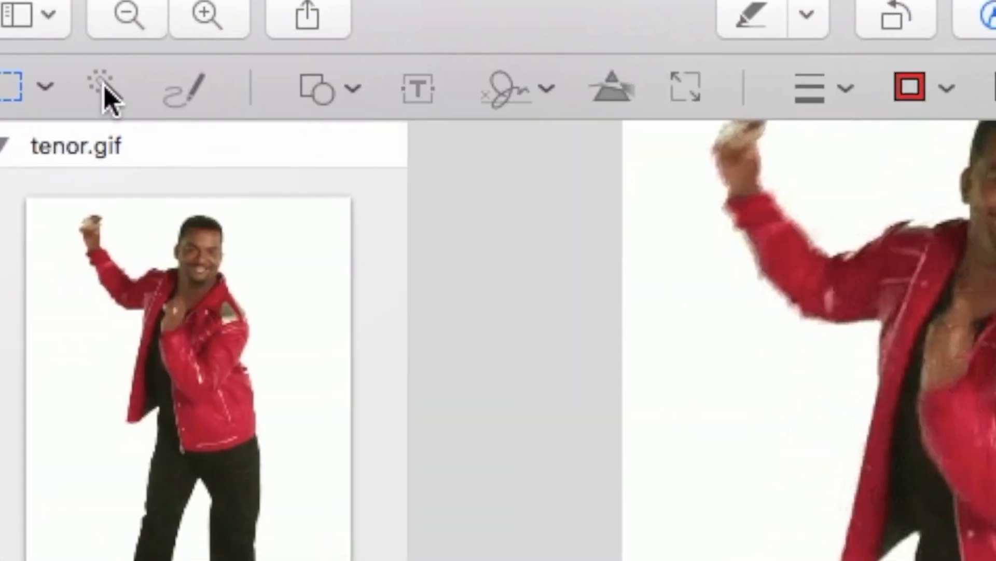
left_click(106, 96)
left_click_drag(665, 332, 627, 279)
Delete the white background from each dancer frame of tenor.gif with Instant Alpha.
key("Delete")
scroll(293, 338, "down", 5)
scroll(294, 335, "down", 4)
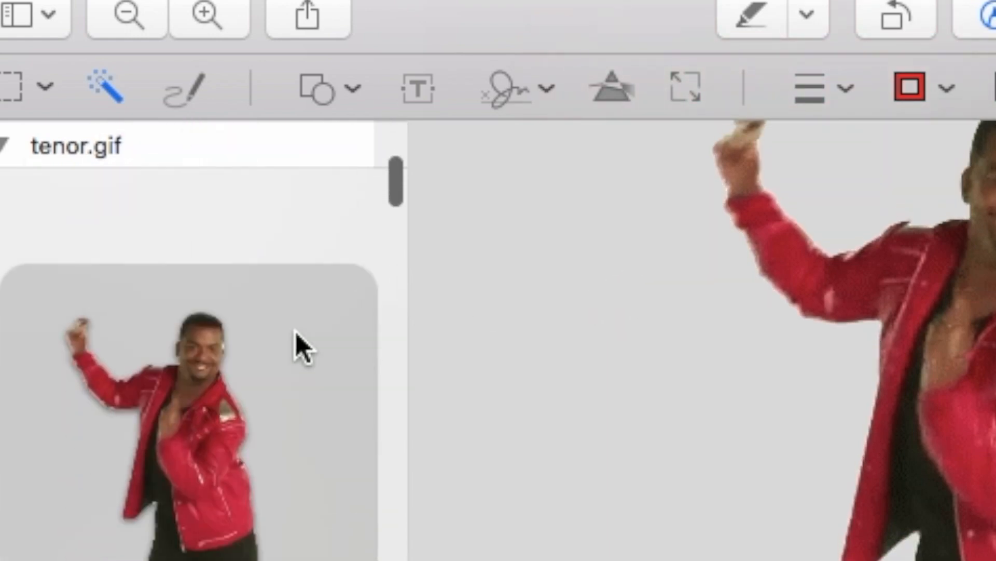
scroll(295, 334, "up", 8)
left_click(294, 334)
left_click_drag(700, 356, 678, 299)
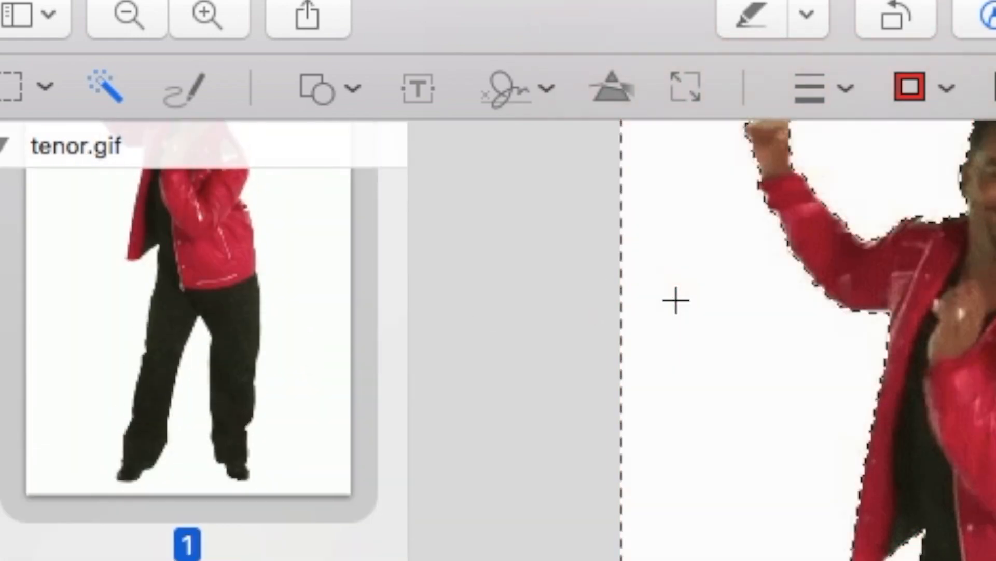
key("Delete")
scroll(266, 435, "down", 5)
left_click(272, 425)
left_click_drag(678, 413, 634, 355)
key("Delete")
scroll(353, 381, "down", 5)
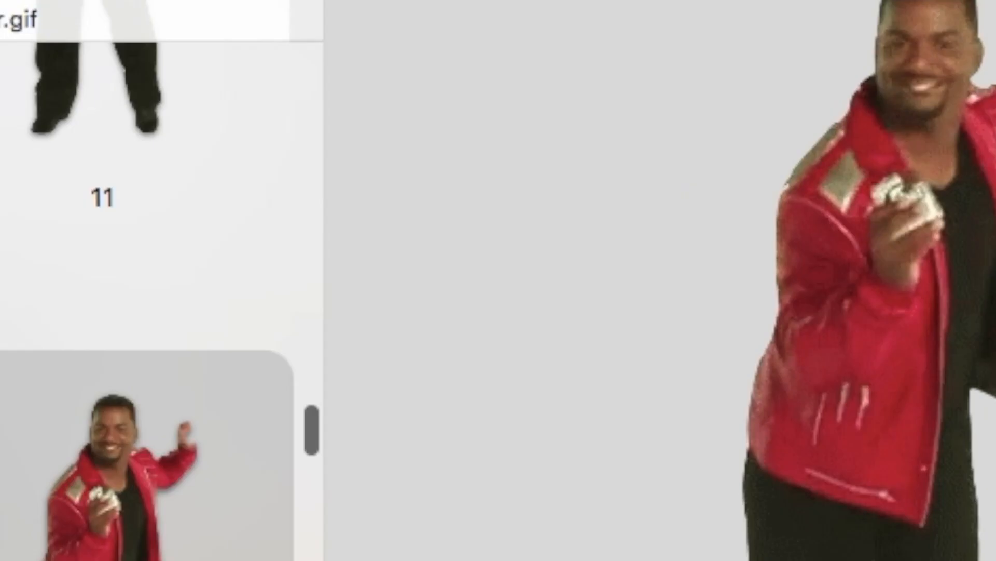
key("Up")
key("Up")
key("Up")
key("Up")
key("Up")
key("Up")
key("Up")
key("Up")
key("Up")
key("Up")
key("Up")
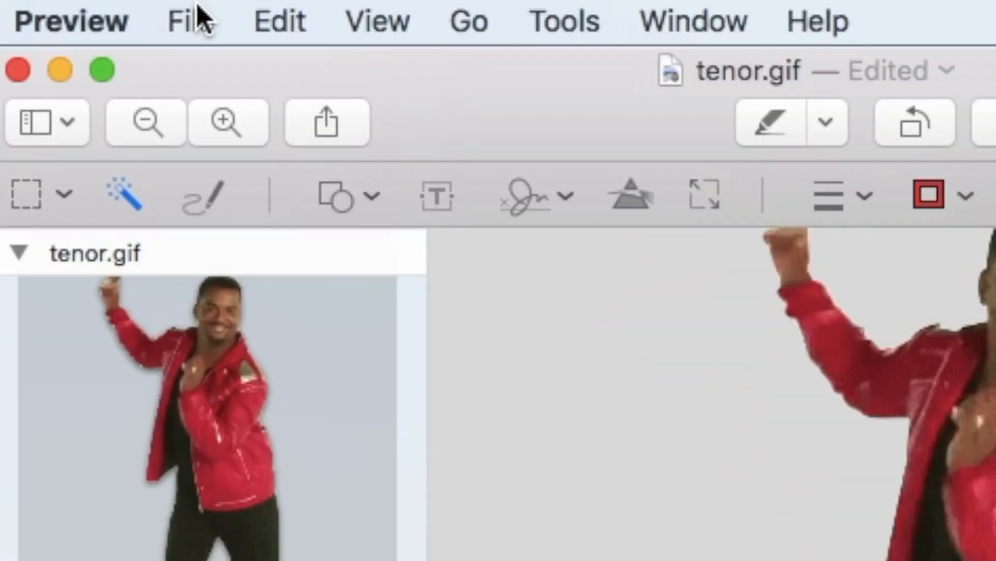
Save the edited tenor.gif and place the transparent dancer on the green slide.
left_click(192, 18)
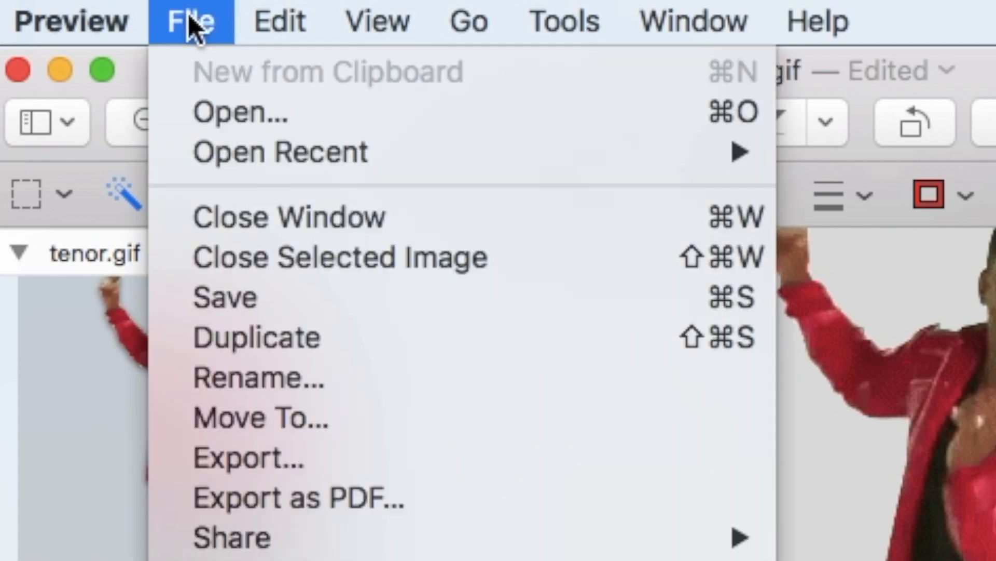
left_click(285, 300)
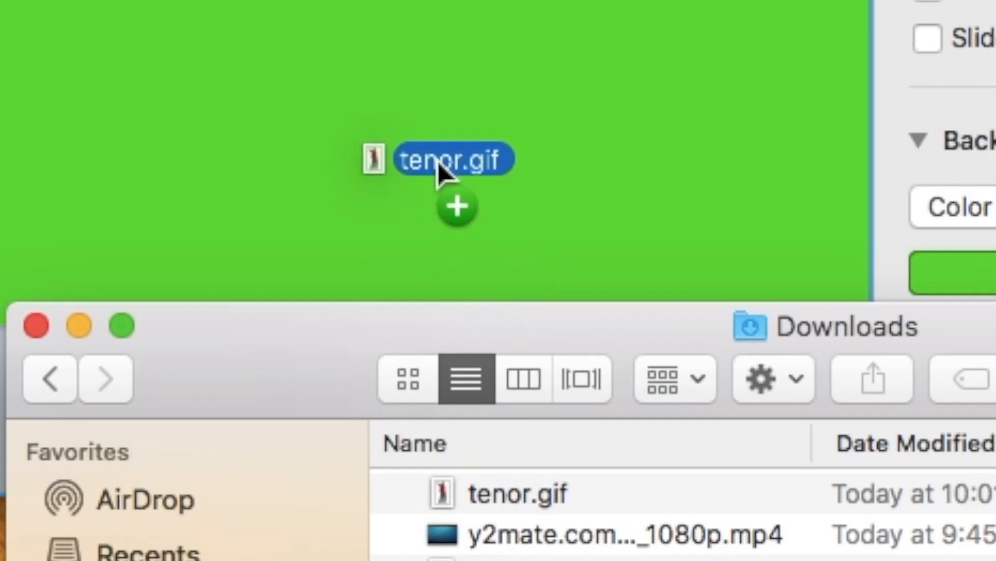
left_click_drag(438, 161, 439, 160)
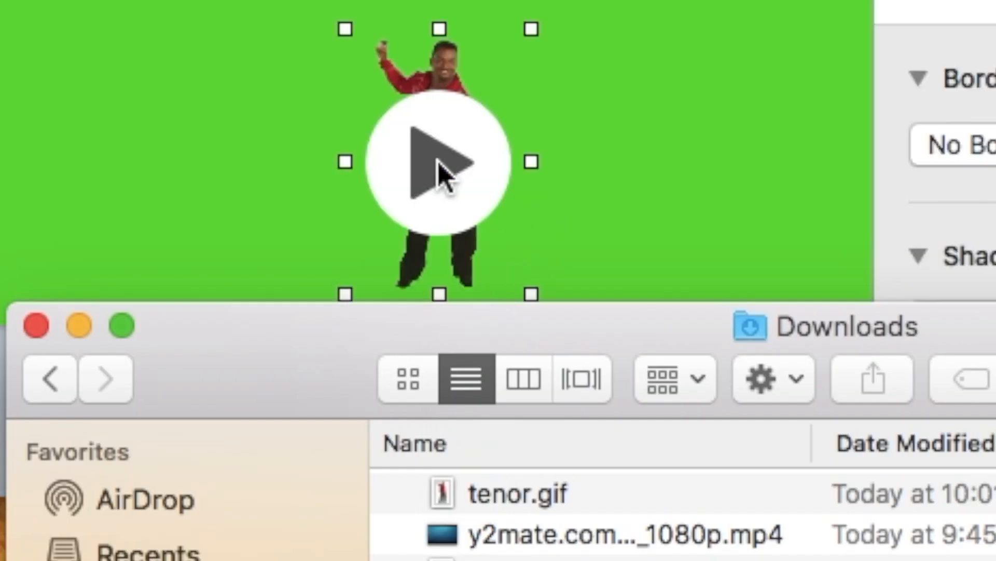
left_click(438, 161)
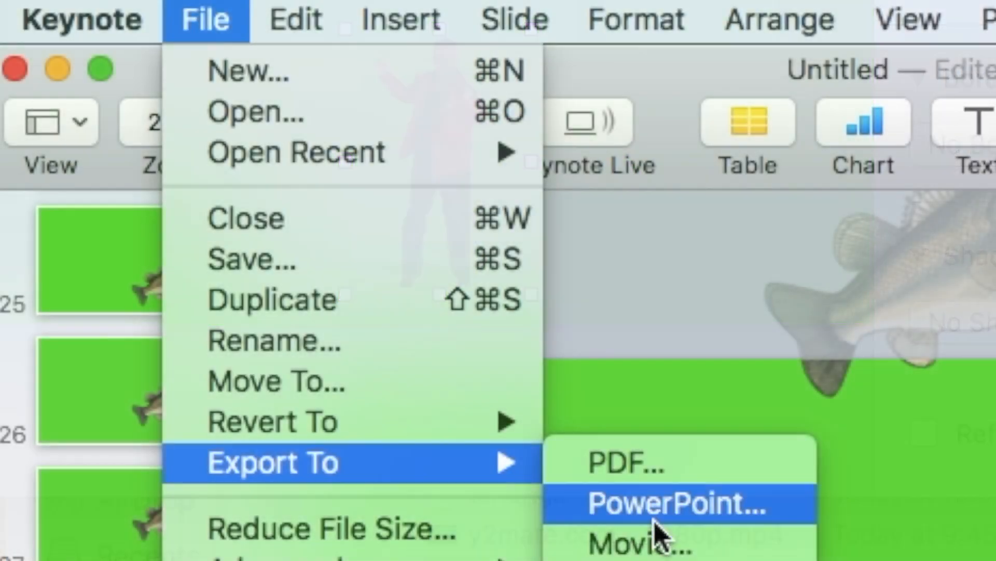
left_click(649, 545)
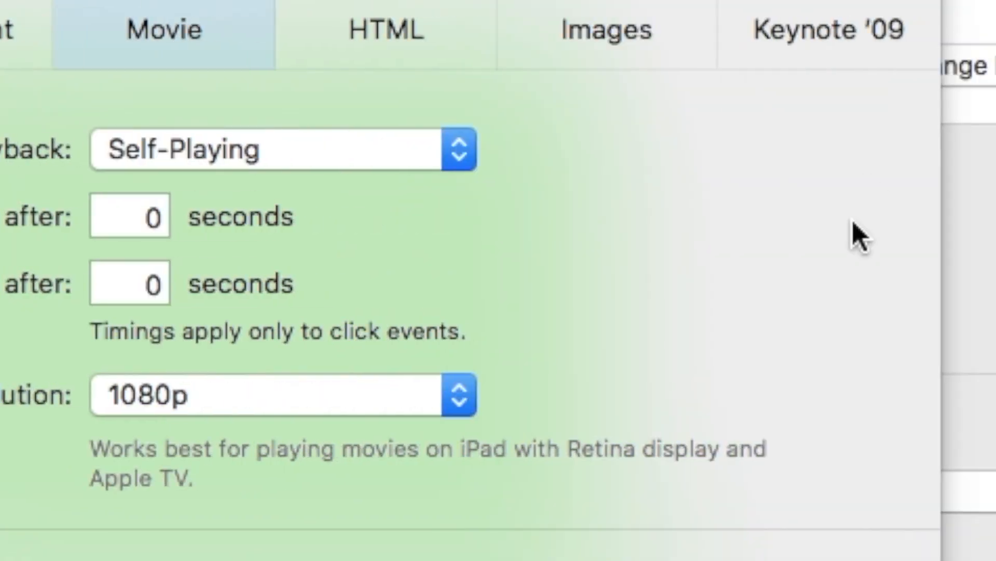
Export the slides as the movie Testing, replacing the existing file.
left_click(830, 559)
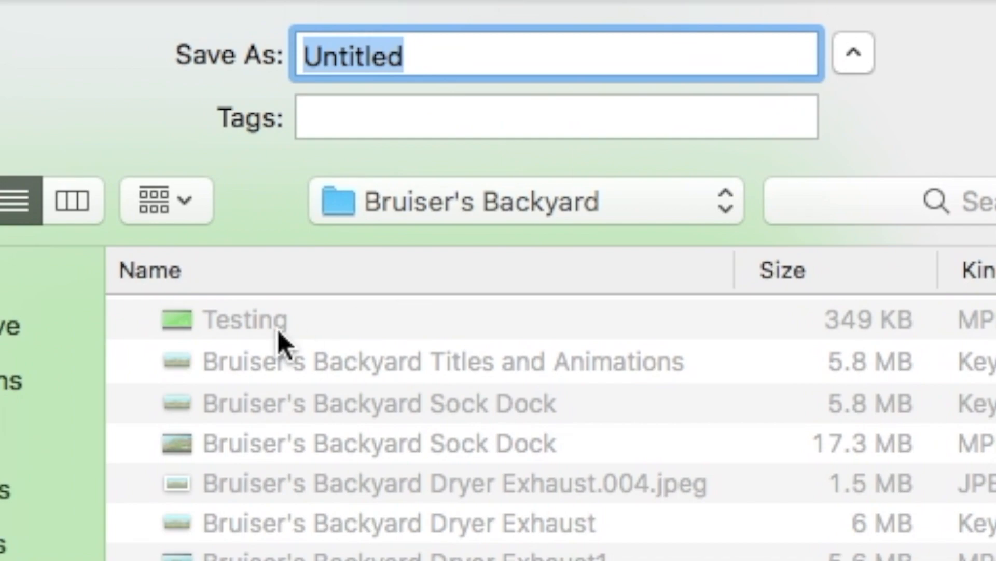
left_click(122, 205)
key("Return")
key("Escape")
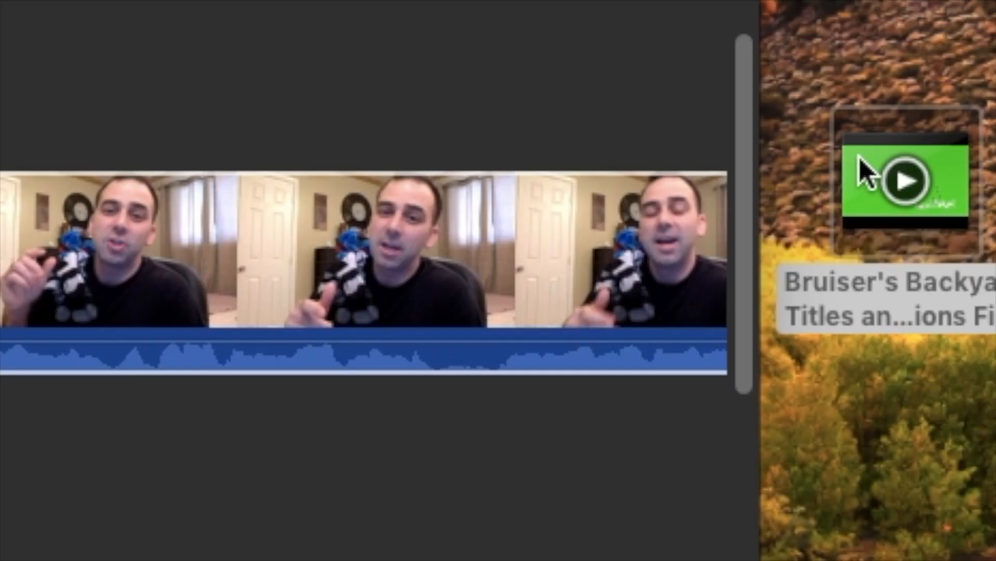
In iMovie, lay the Testing clip over the video as a green-screen overlay and play it.
left_click_drag(860, 161, 16, 115)
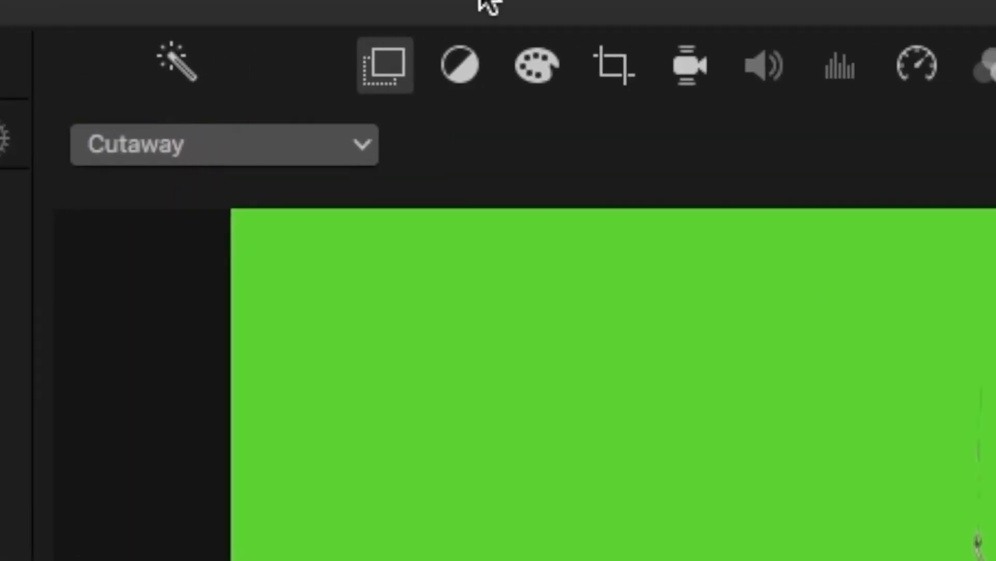
left_click(280, 161)
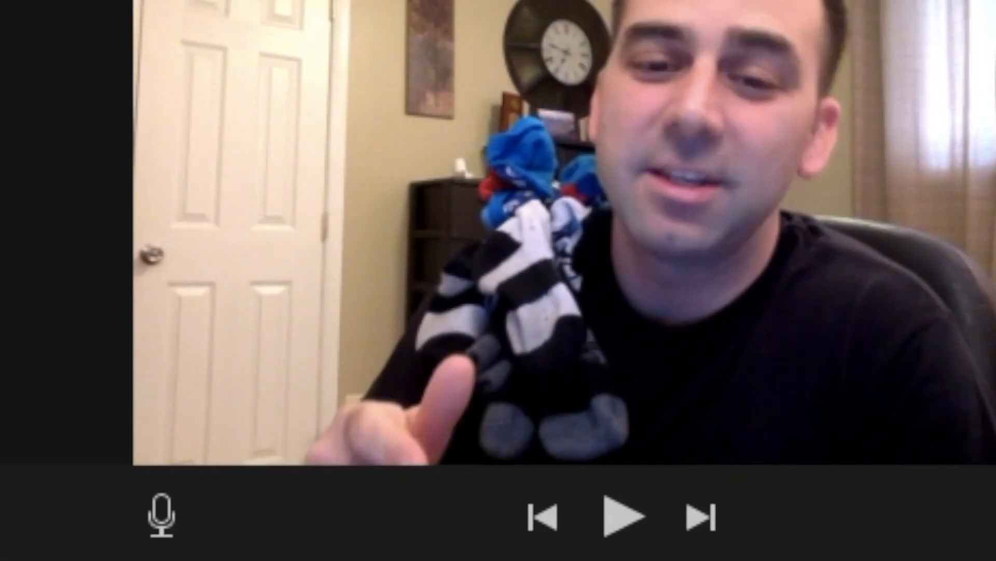
key("space")
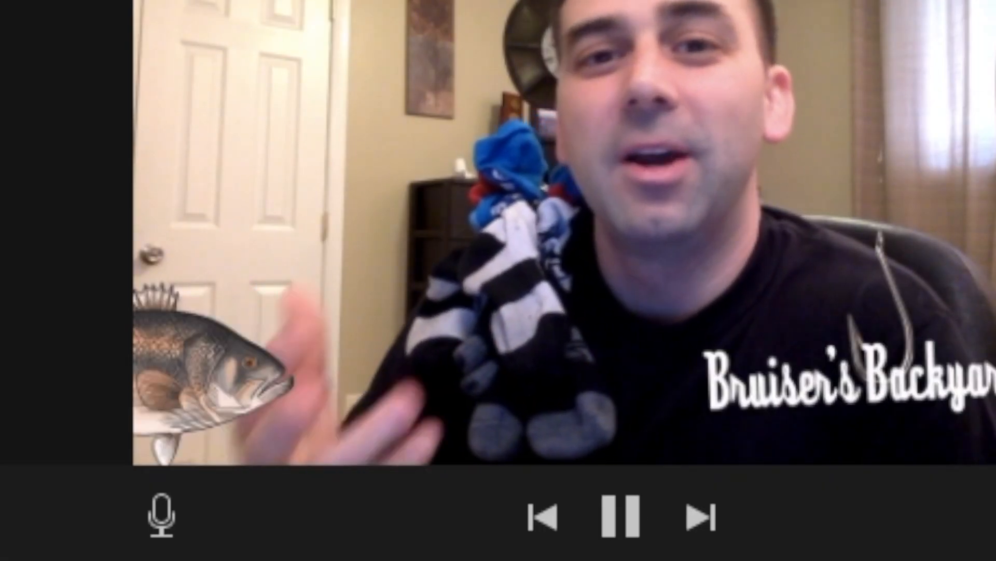